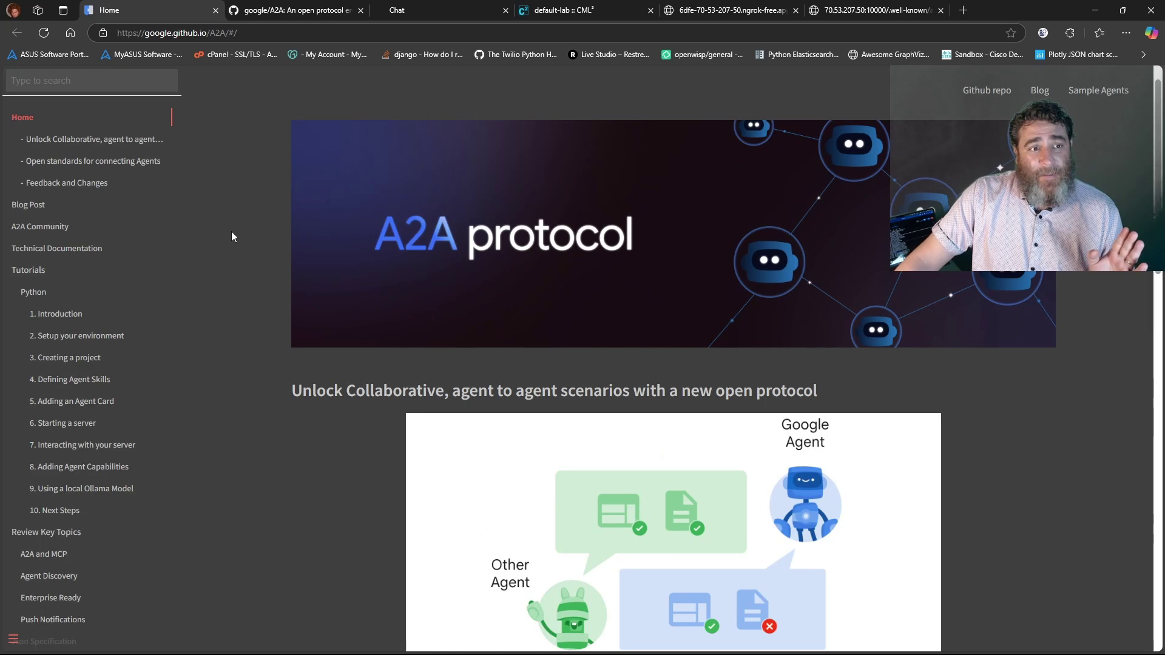
Open the A2A and MCP documentation page and jump to its A2A ❤ MCP and Intersection sections
scroll(66, 236, "down", 2)
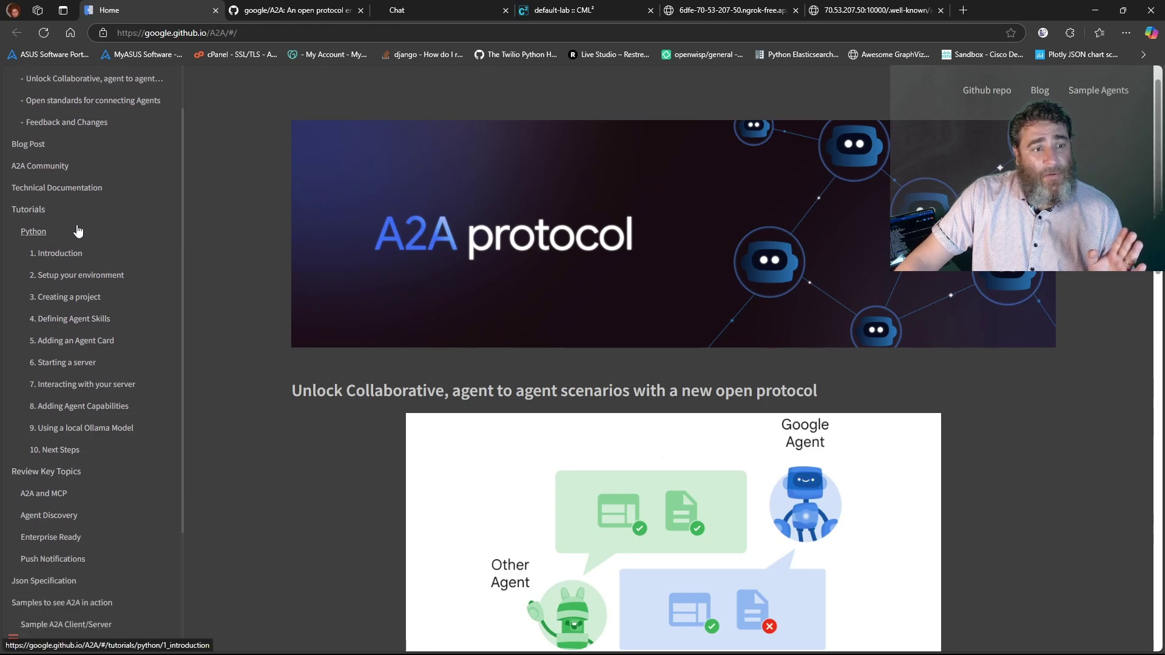
left_click(46, 436)
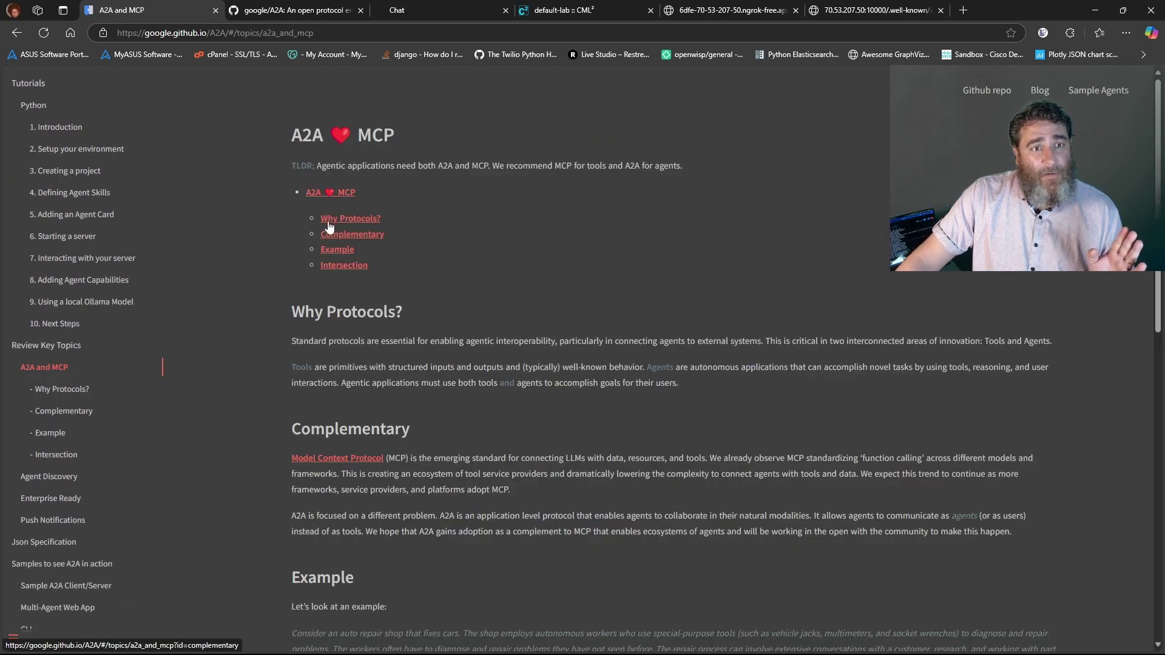
left_click(307, 139)
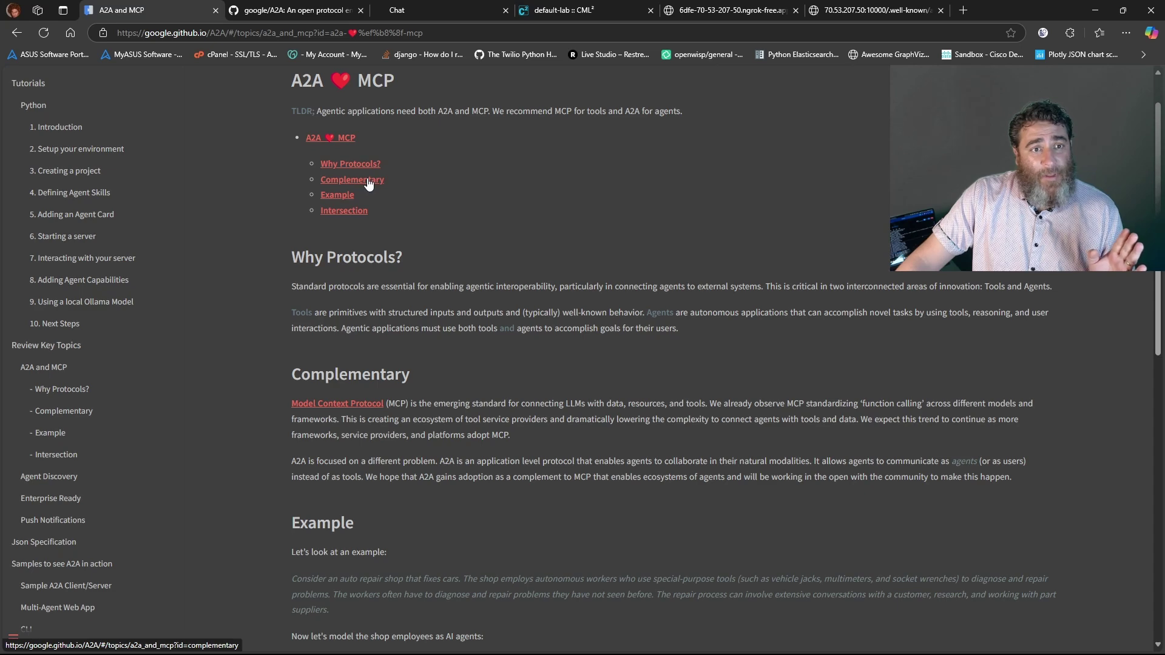
left_click(345, 212)
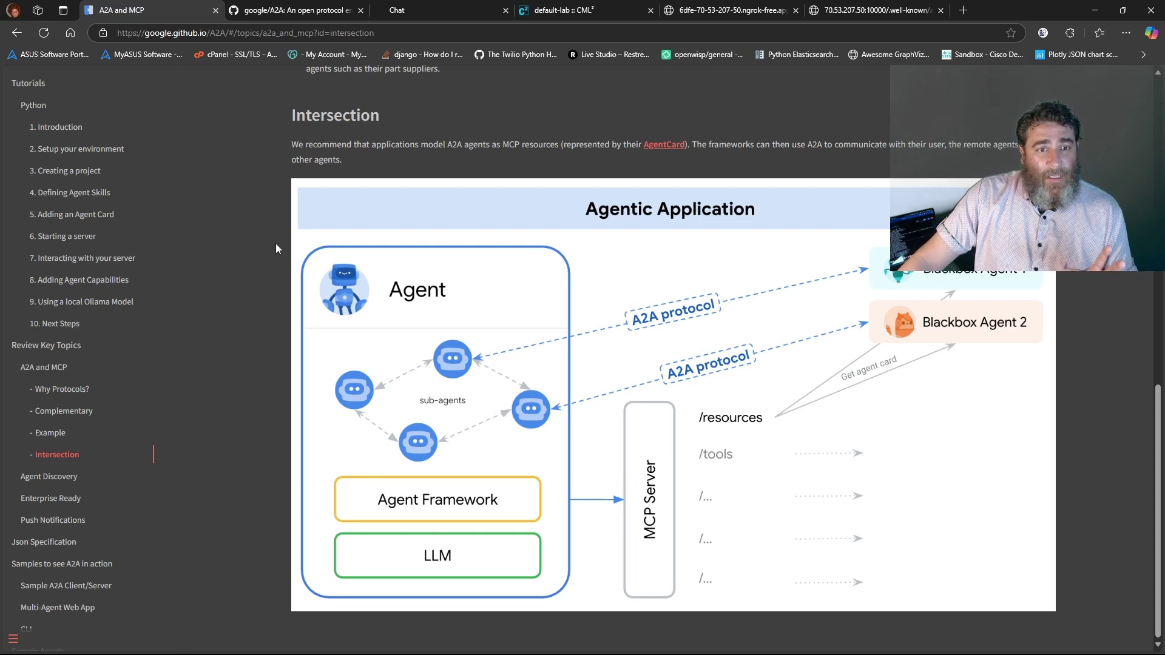
Scroll back up, highlight the TLDR recommendation on MCP and A2A, and close the page
scroll(275, 243, "up", 1)
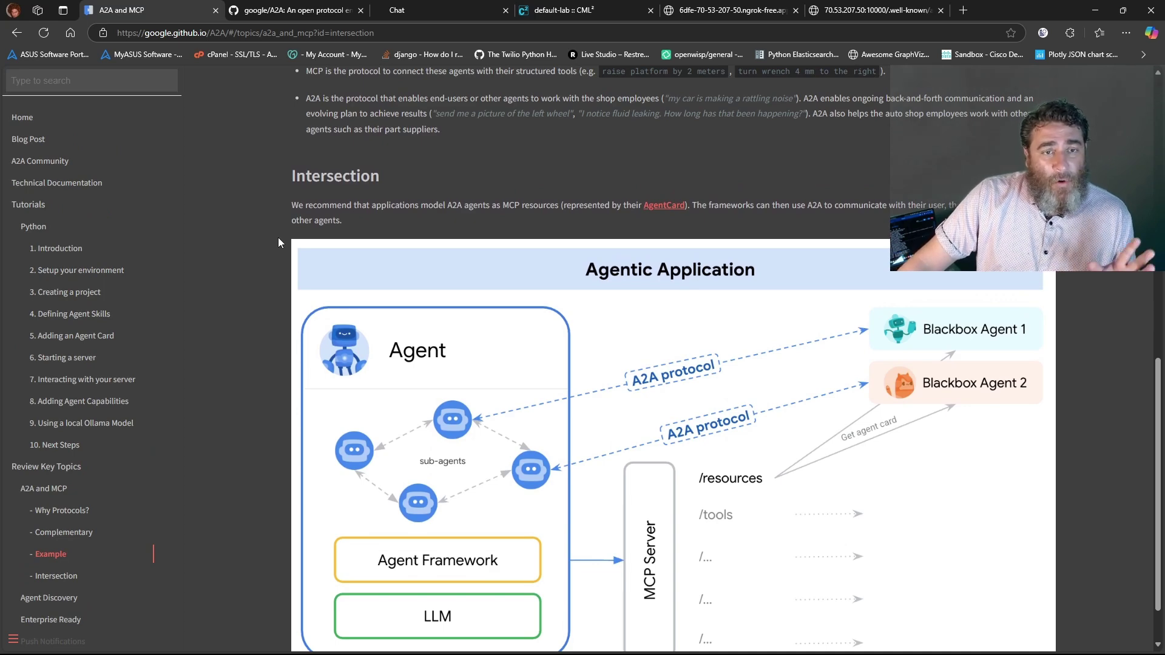
scroll(279, 235, "up", 10)
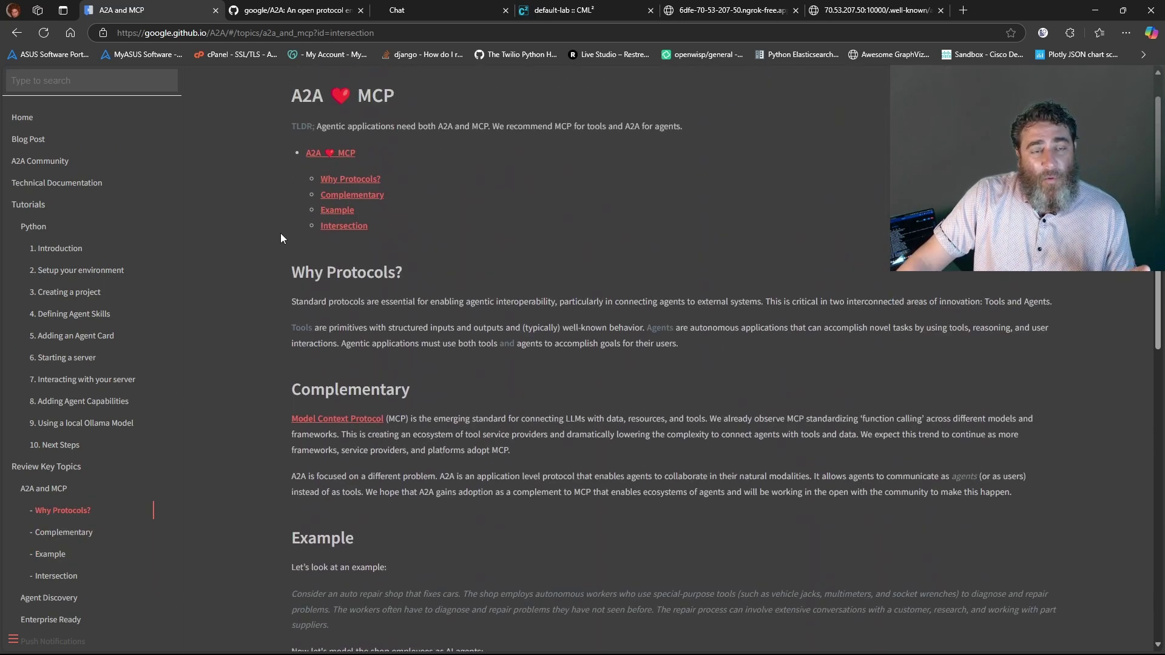
scroll(281, 235, "up", 1)
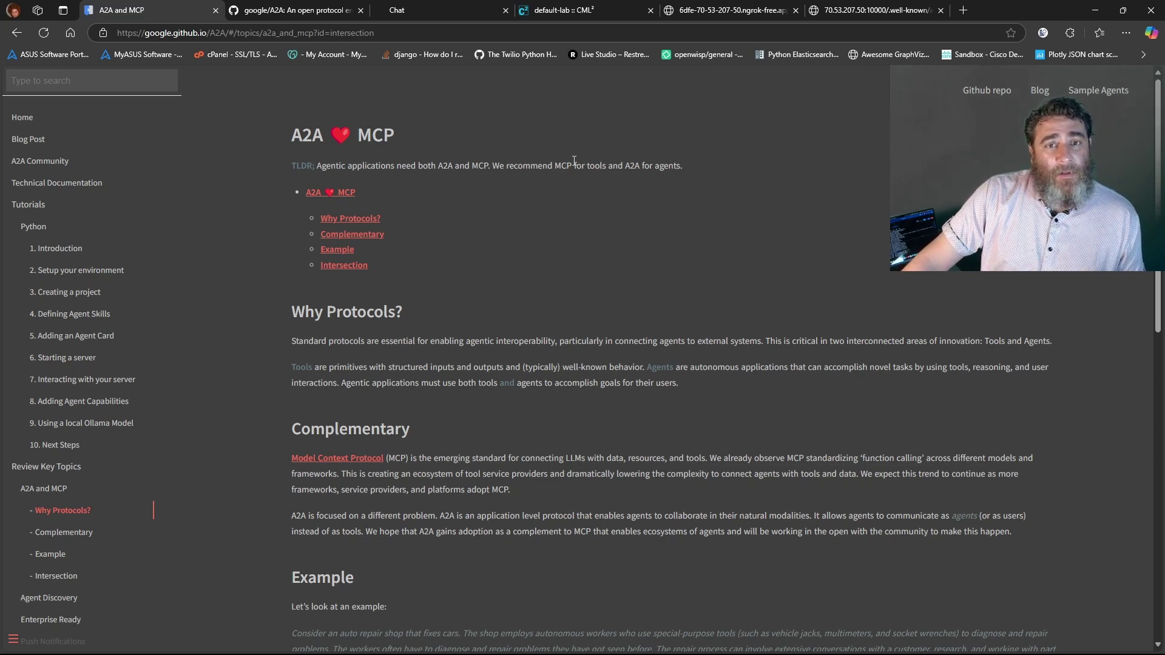
left_click_drag(551, 167, 686, 161)
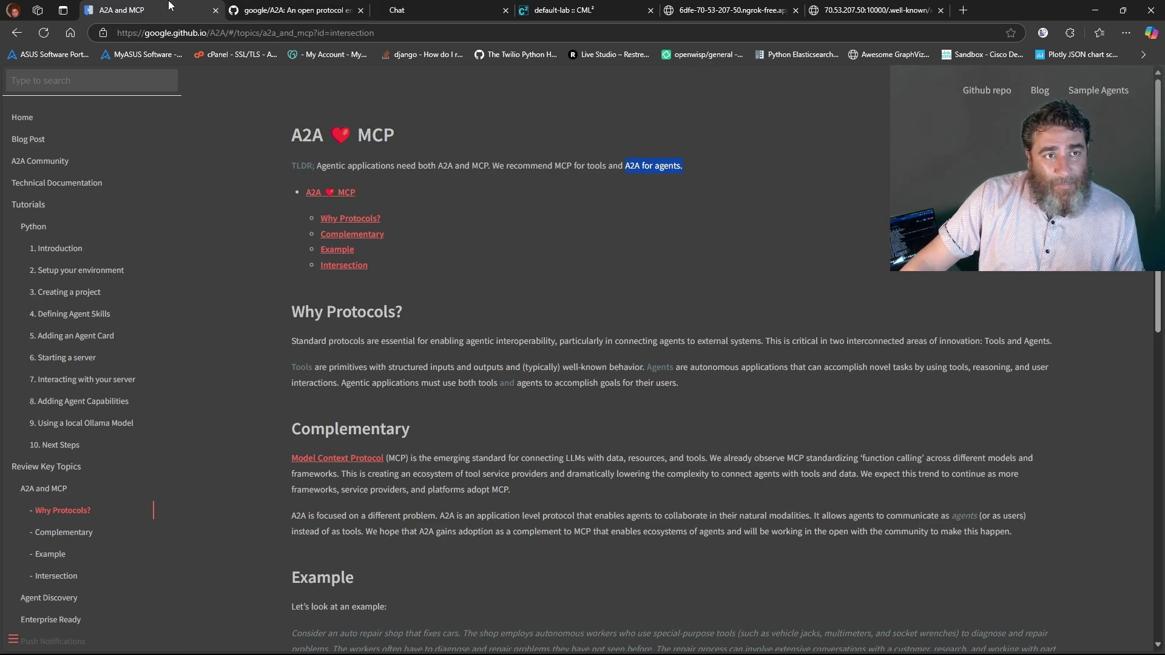
left_click(215, 10)
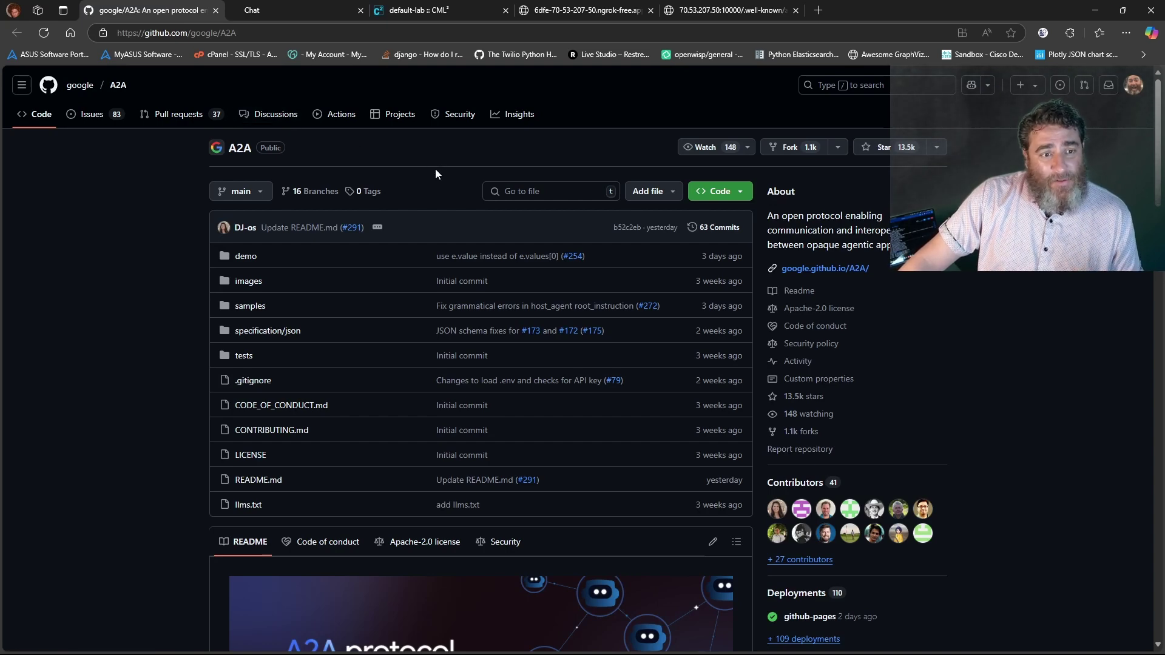
Skim the google/A2A README down to the footer and back, then close its tab
scroll(364, 322, "down", 7)
scroll(358, 321, "down", 7)
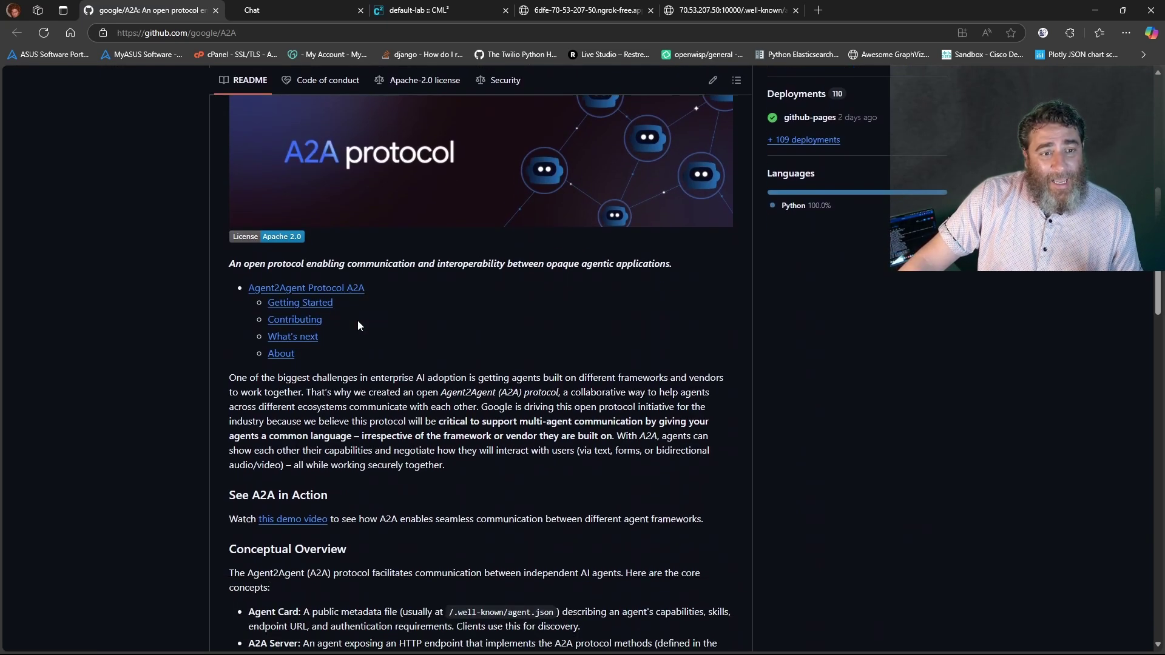
scroll(365, 321, "down", 7)
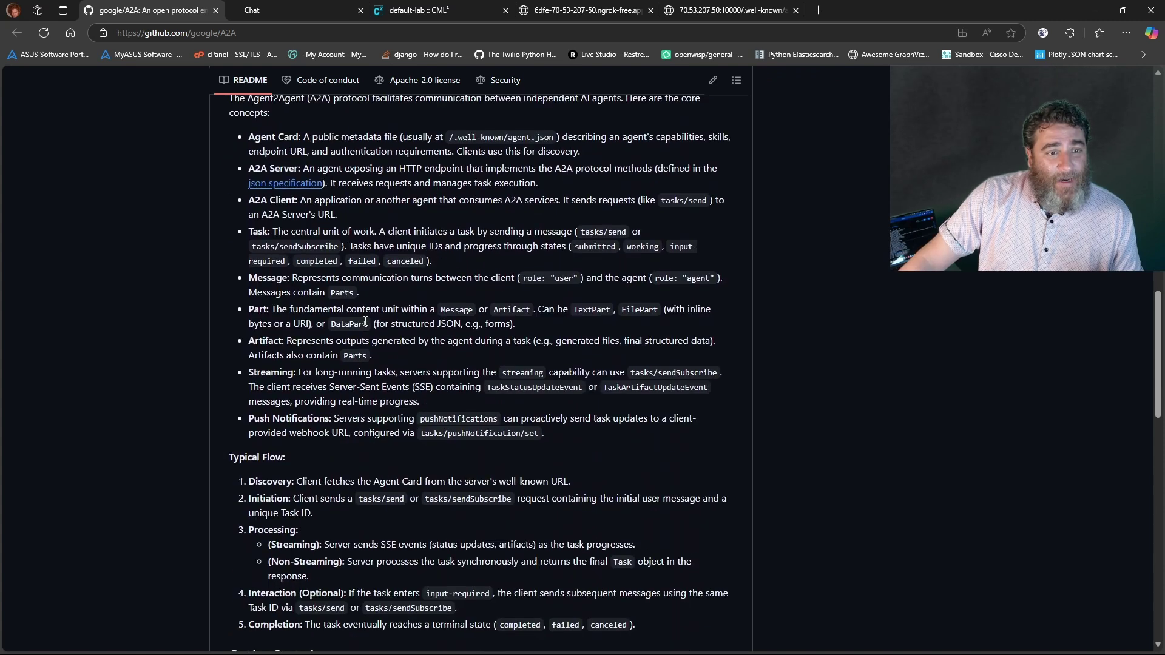
scroll(367, 323, "down", 8)
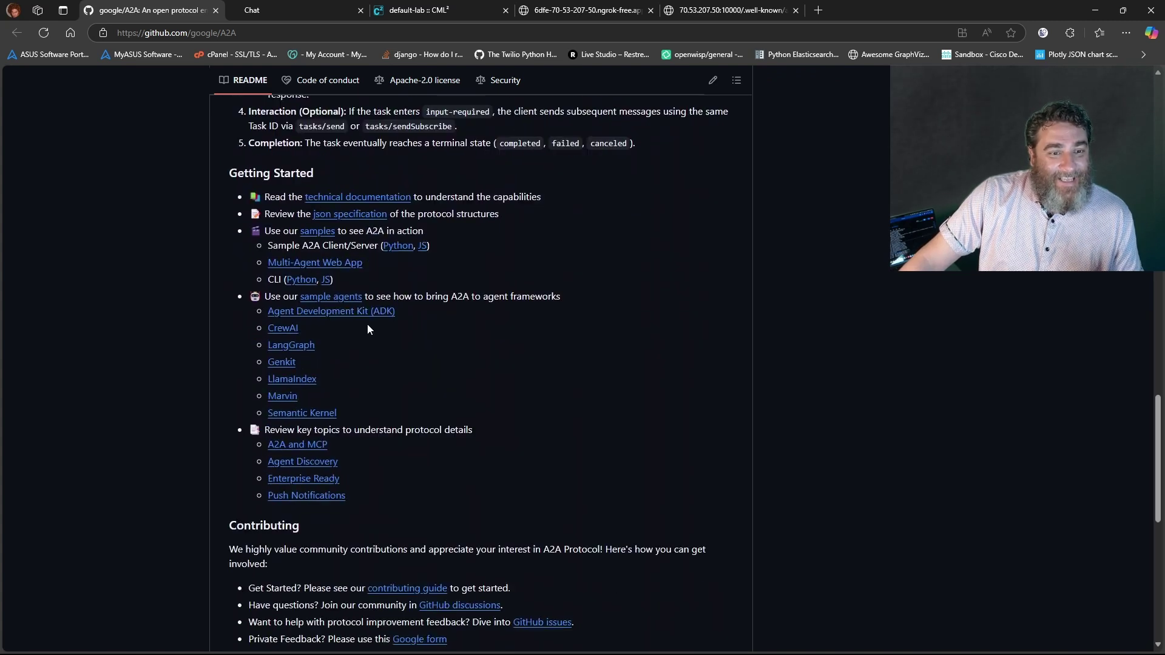
scroll(370, 323, "down", 1)
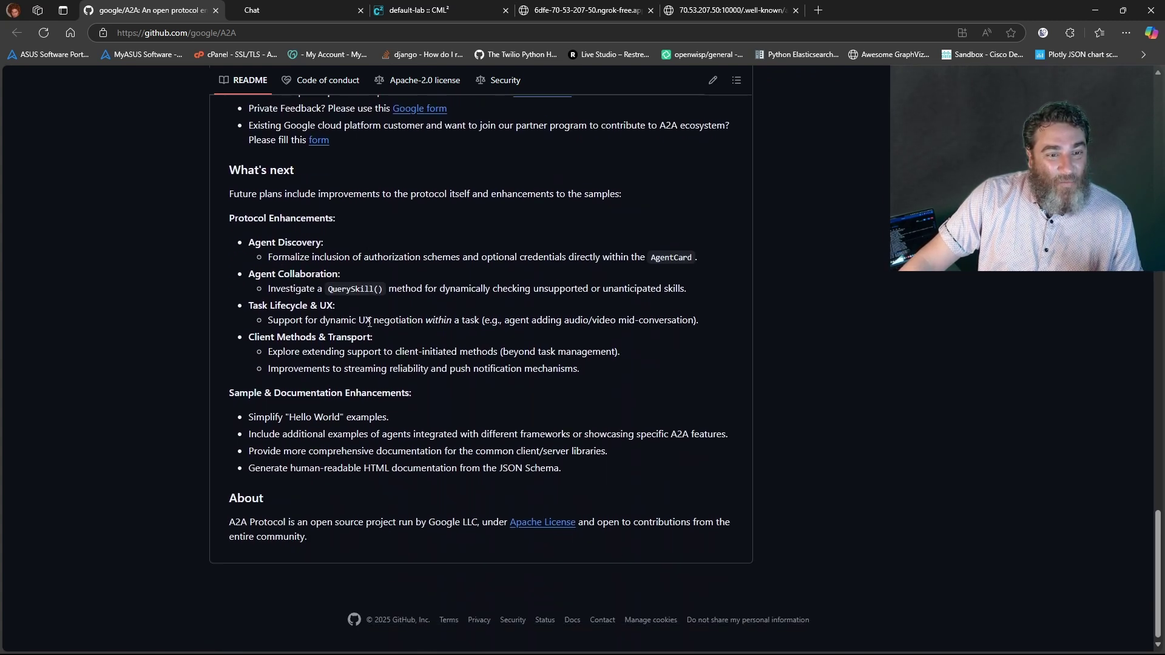
scroll(369, 322, "up", 20)
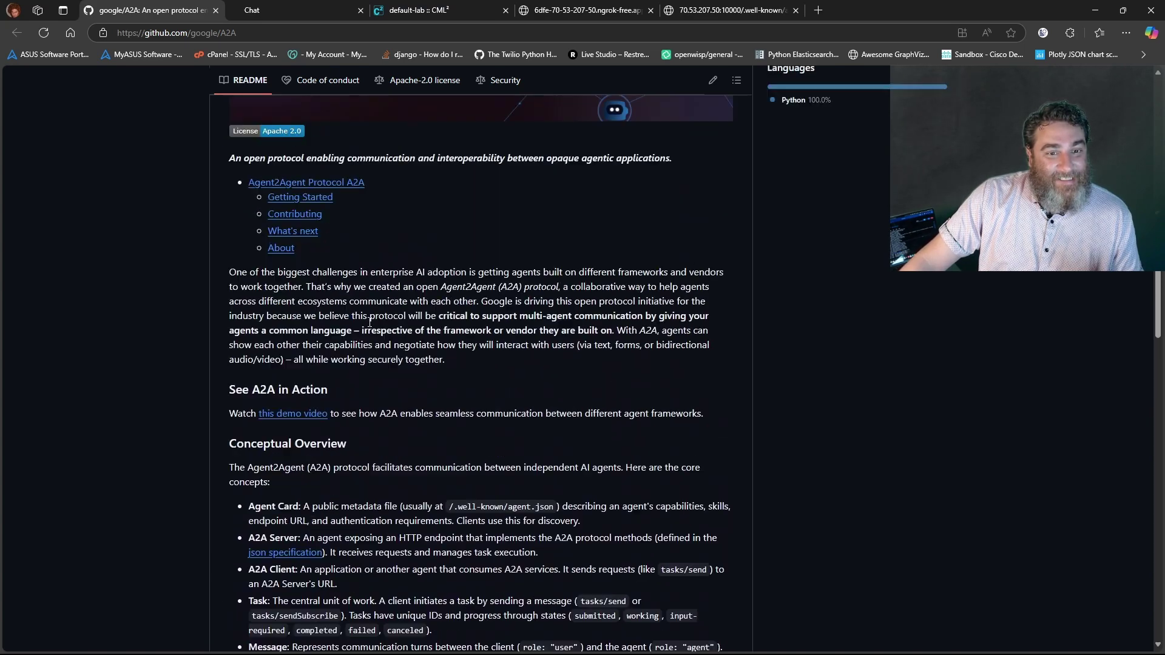
scroll(369, 322, "up", 4)
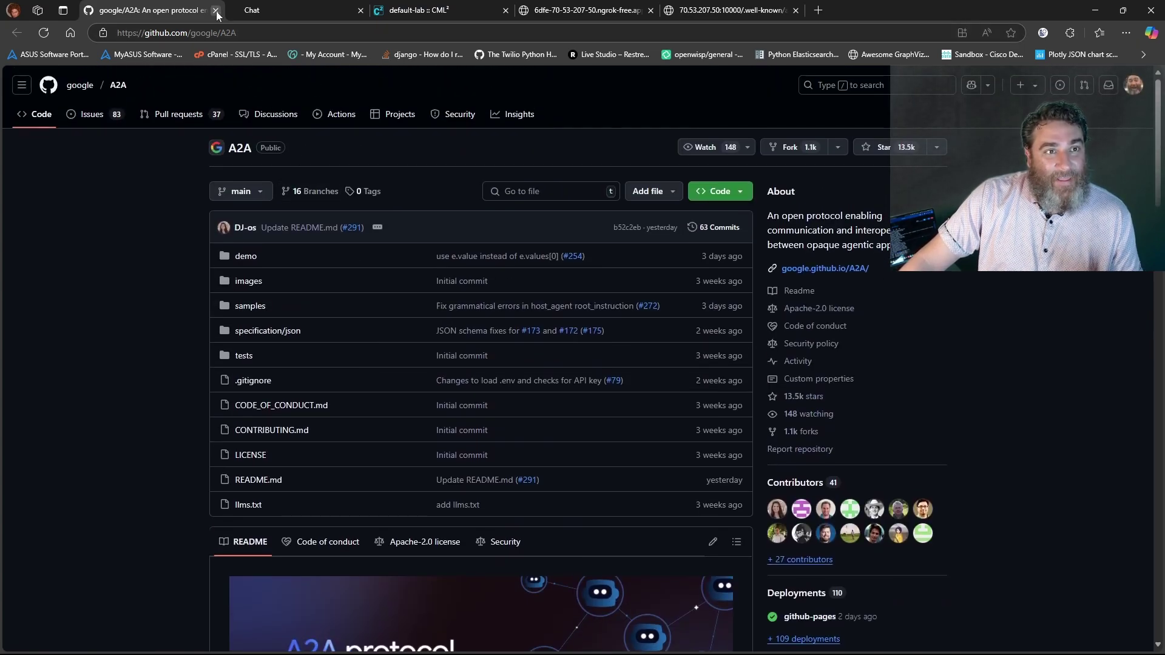
middle_click(137, 9)
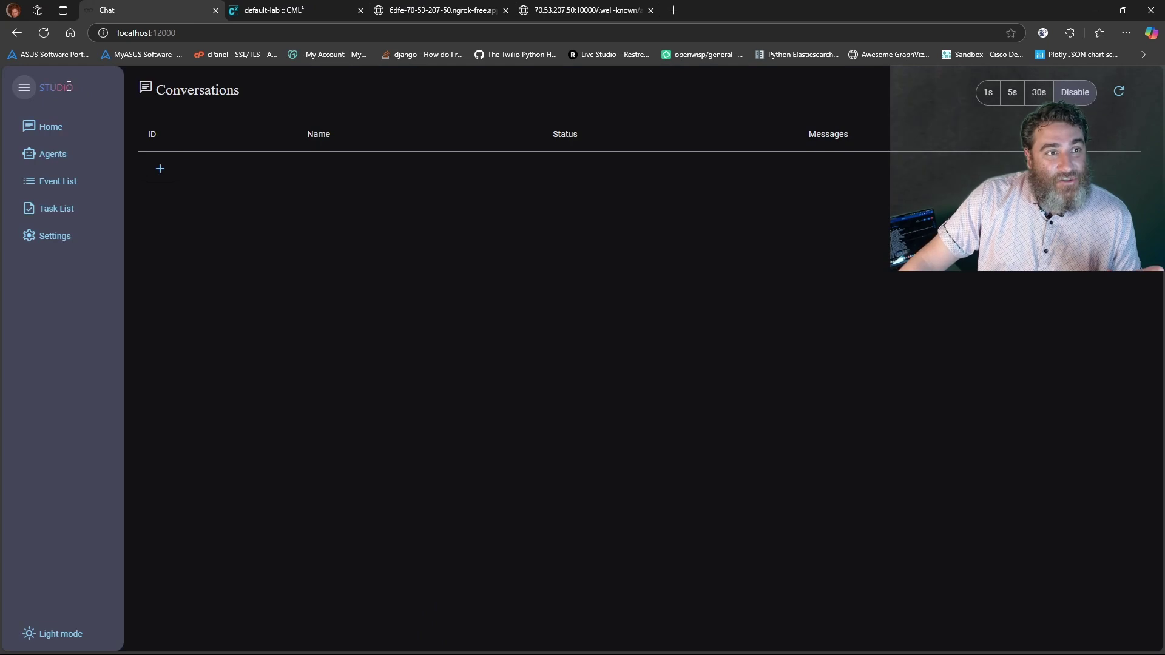
left_click_drag(68, 86, 41, 87)
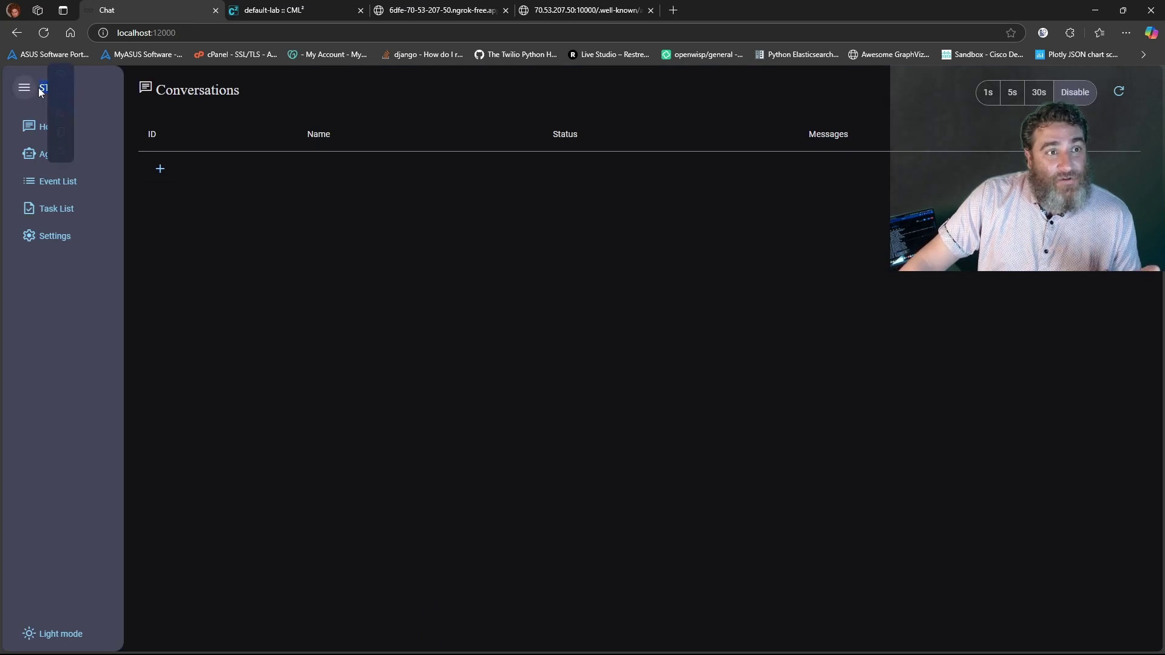
left_click(118, 346)
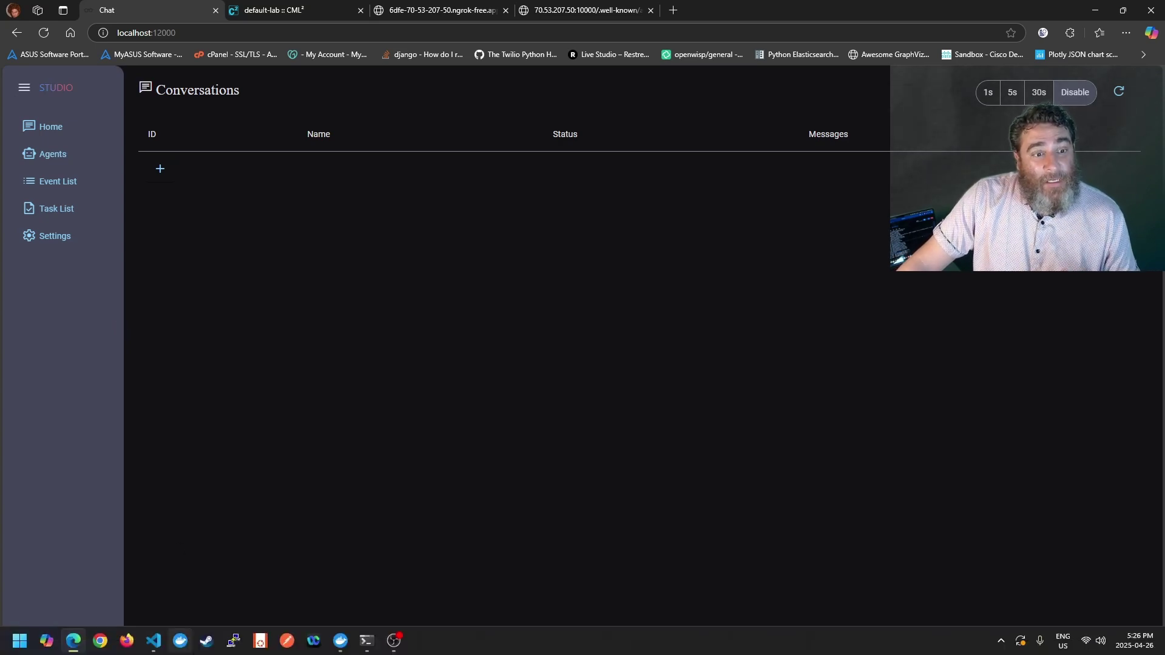
mouse_move(151, 638)
left_click(113, 583)
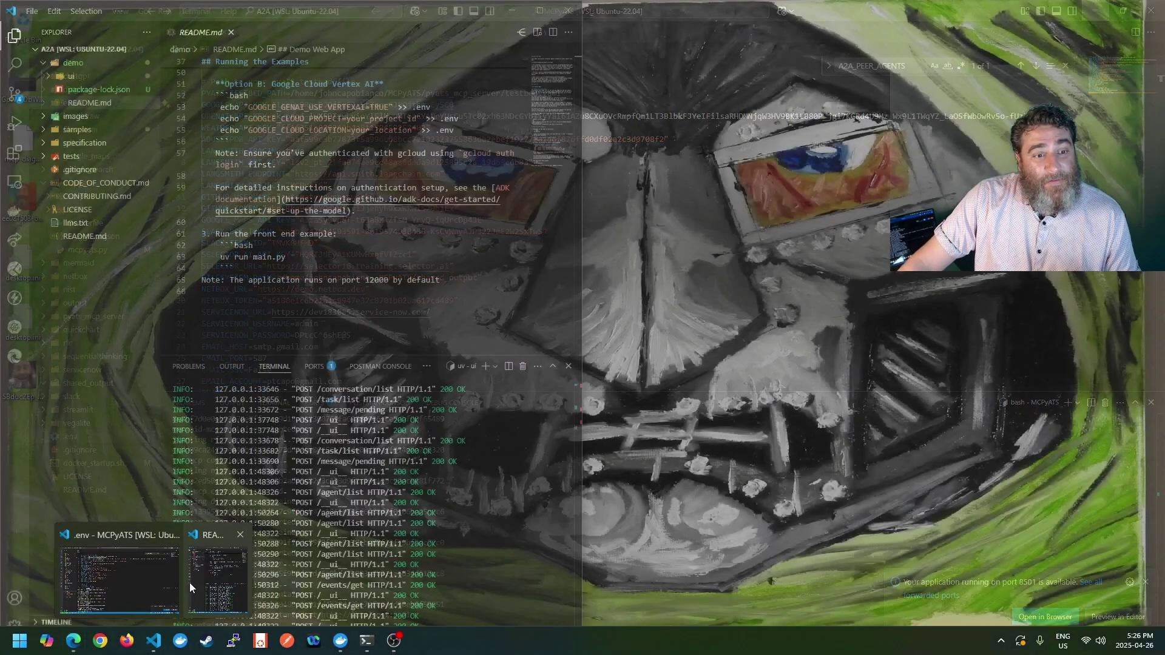
left_click(202, 581)
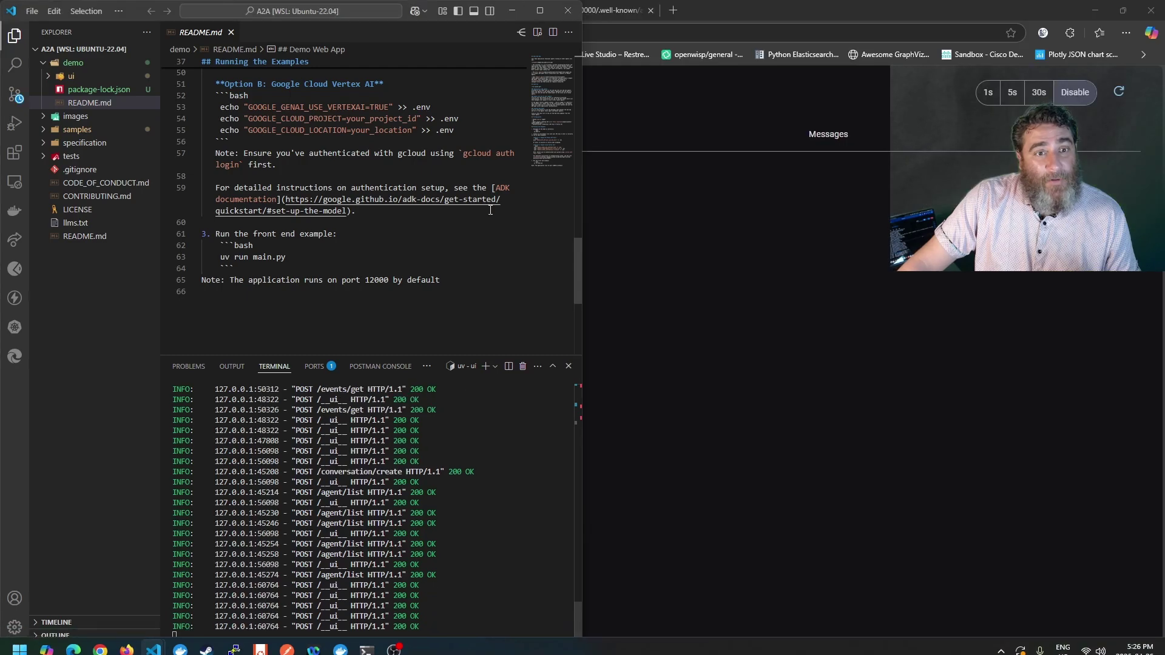
left_click(541, 10)
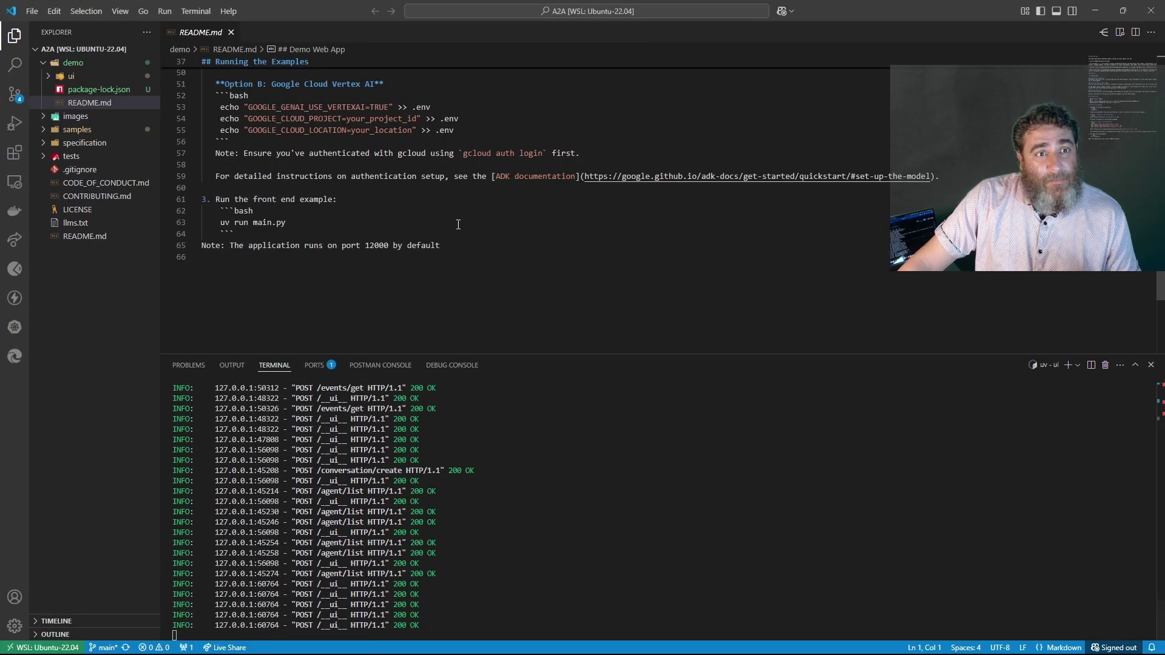
left_click(71, 64)
left_click(71, 65)
left_click(71, 76)
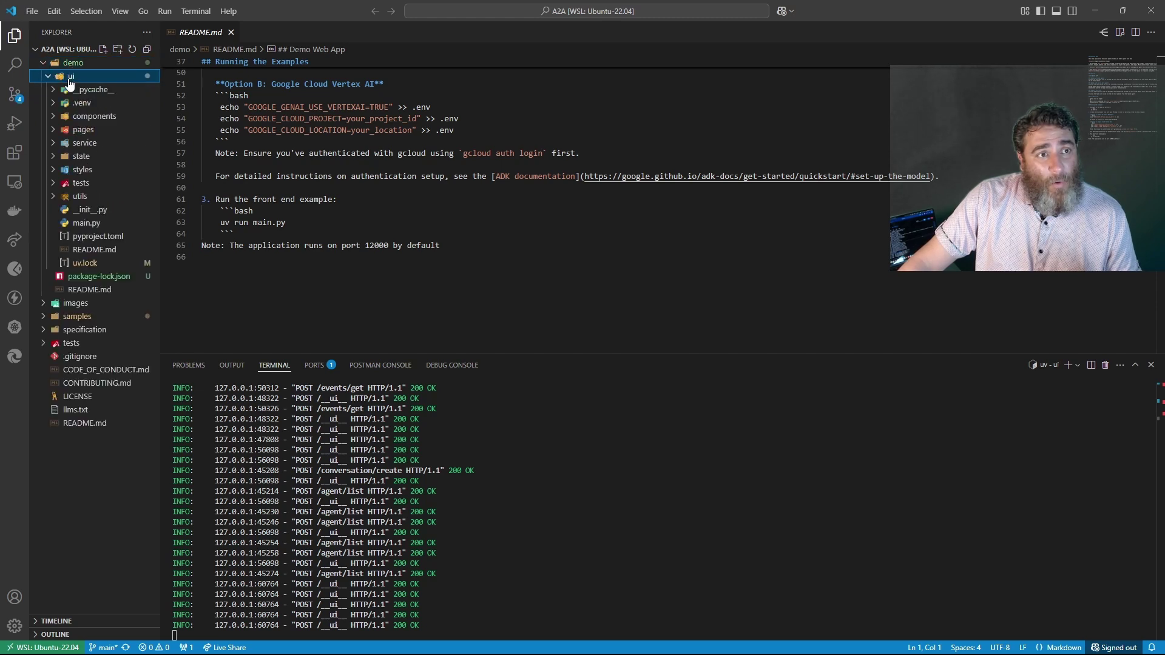
left_click(71, 76)
left_click_drag(220, 222, 285, 222)
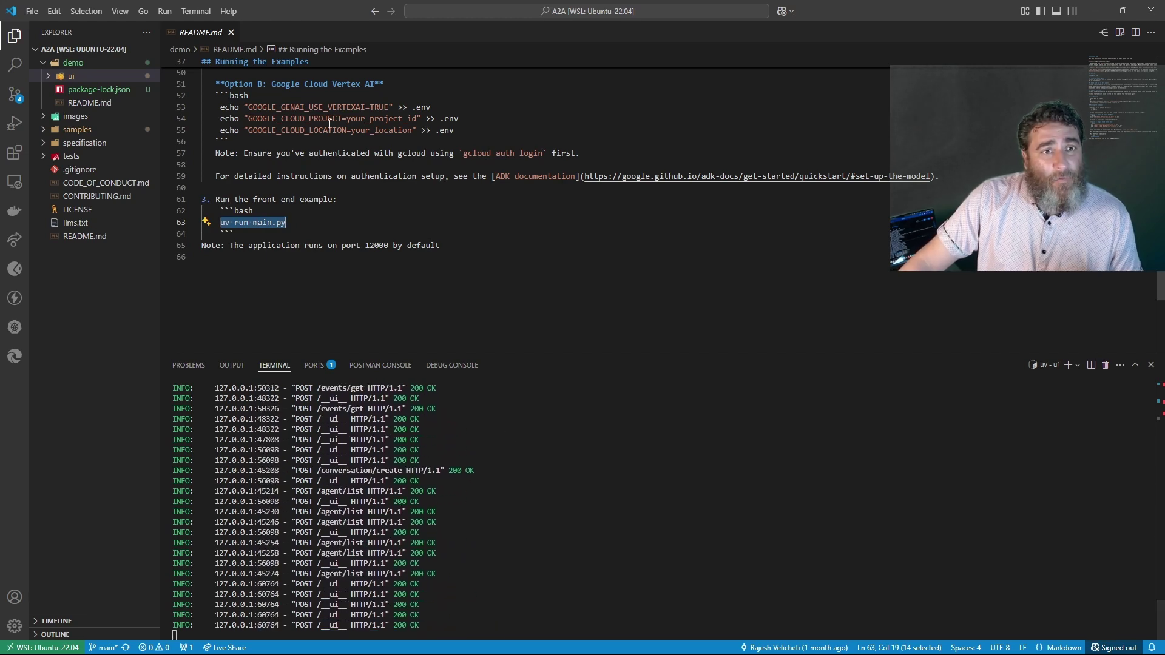
scroll(279, 189, "up", 4)
left_click_drag(216, 190, 436, 189)
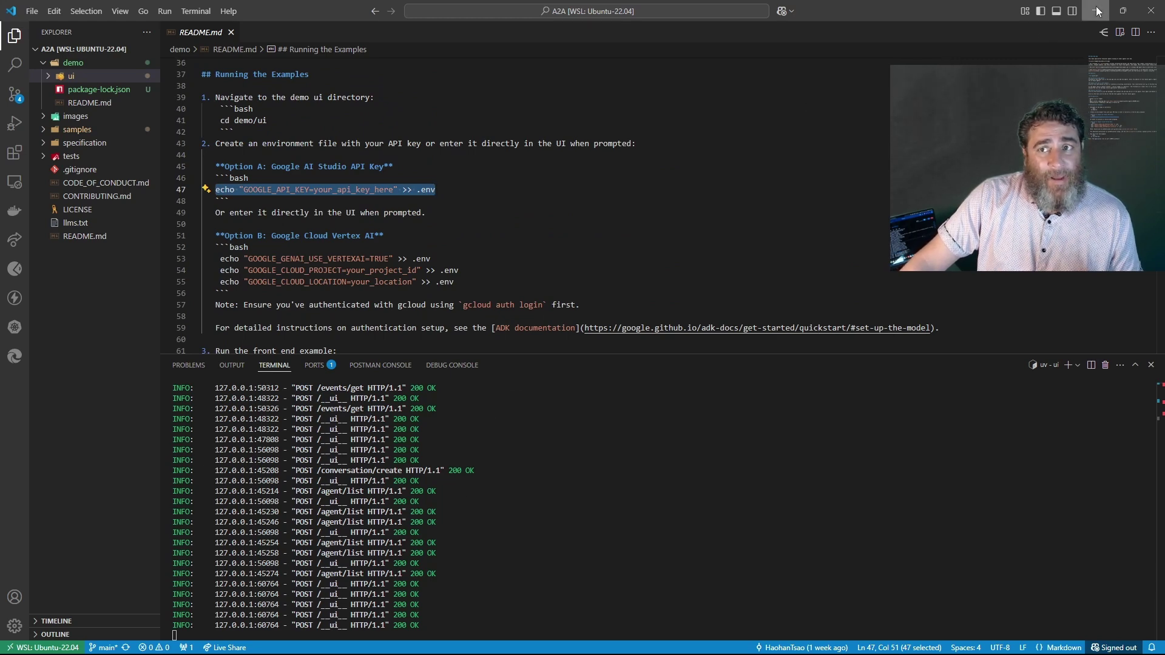
key("alt+Tab")
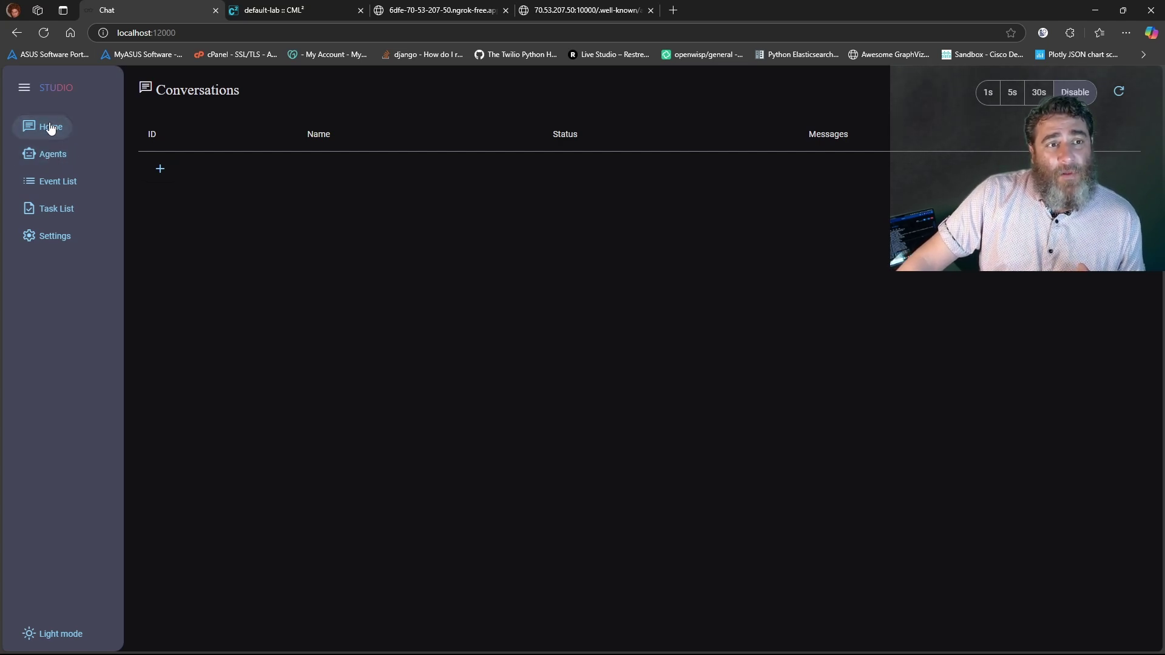
Go to the Remote Agents list and bring up the add-agent-by-address form
left_click(160, 168)
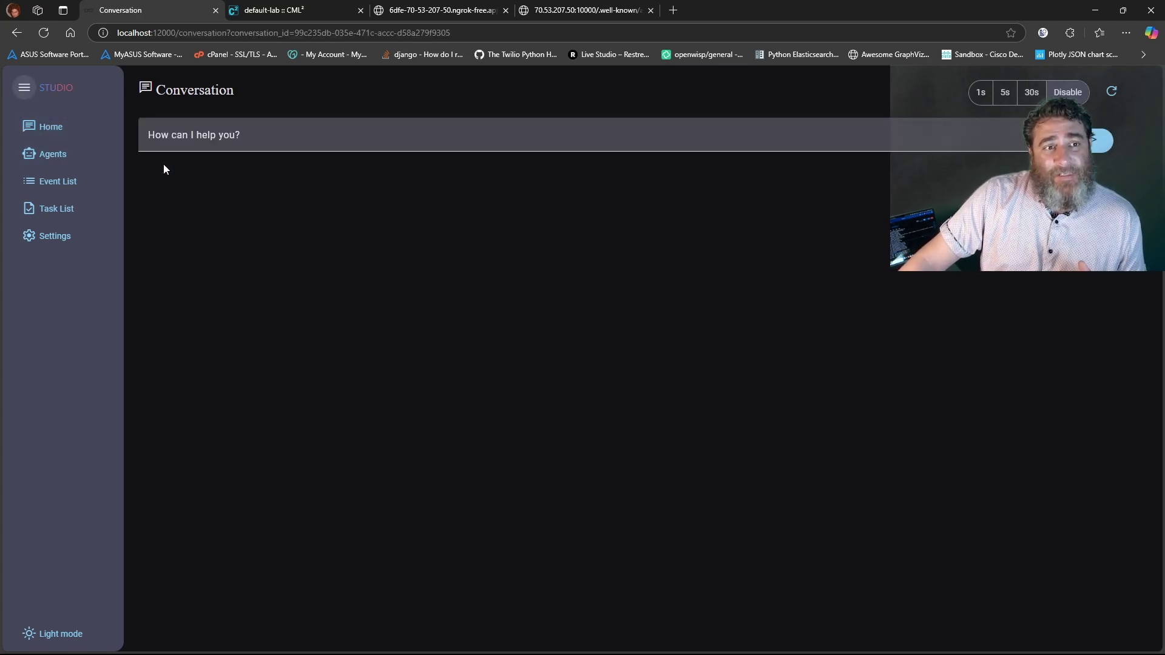
left_click(52, 157)
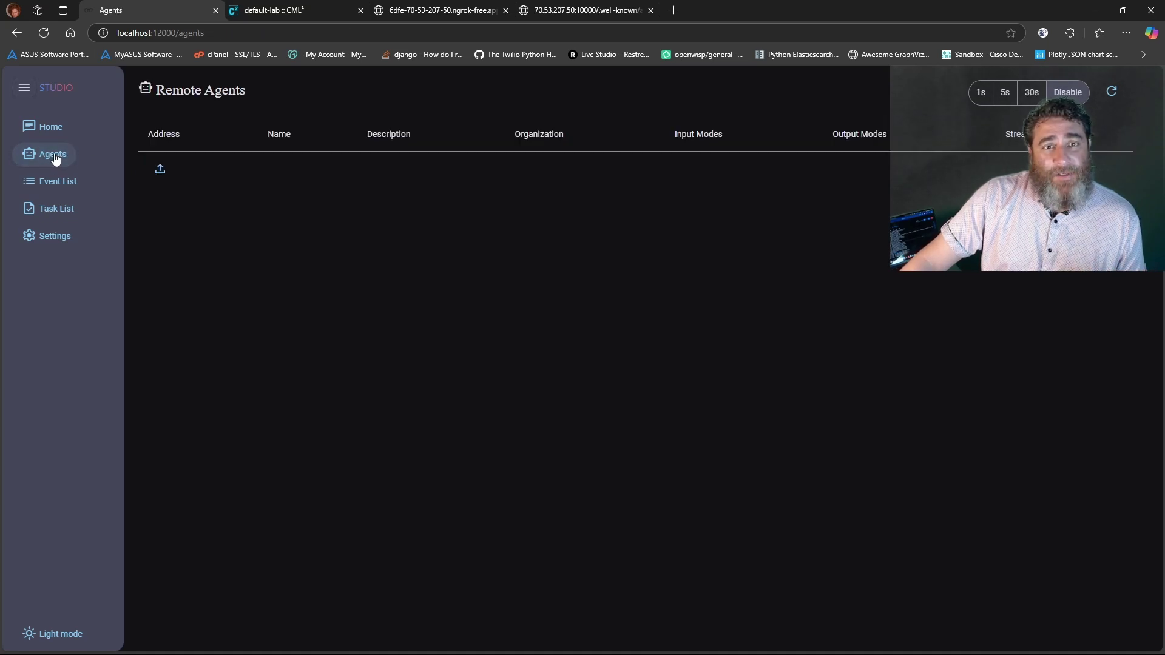
left_click(161, 172)
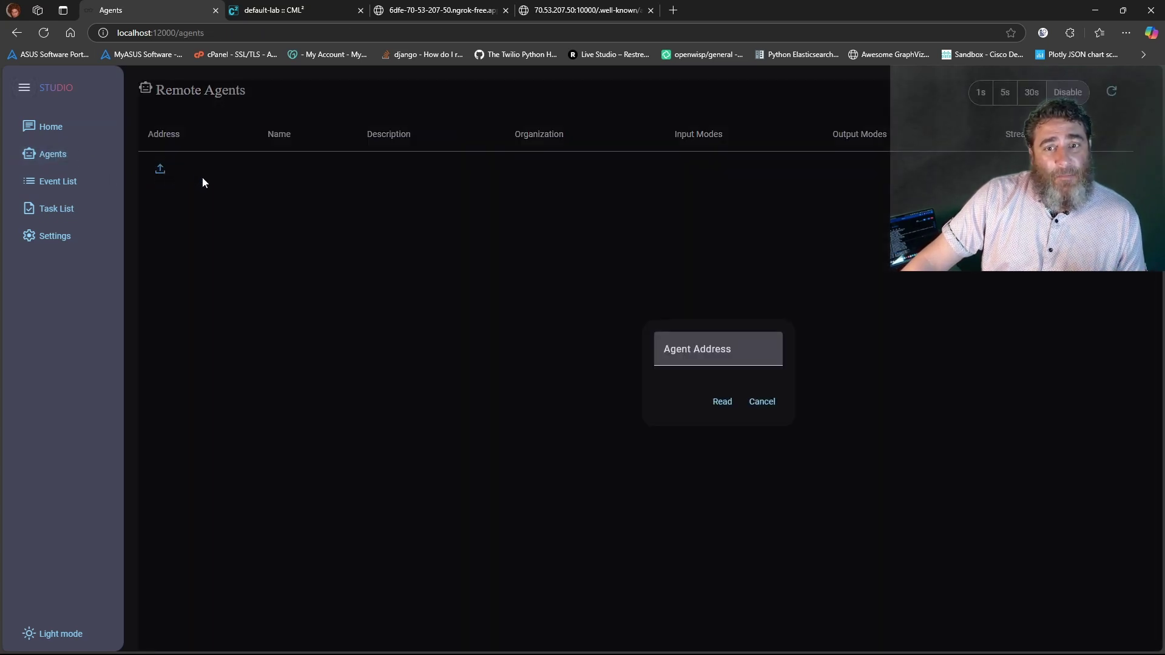
Copy the agent.json URL from the ngrok card page and paste it into Agent Address
left_click(434, 10)
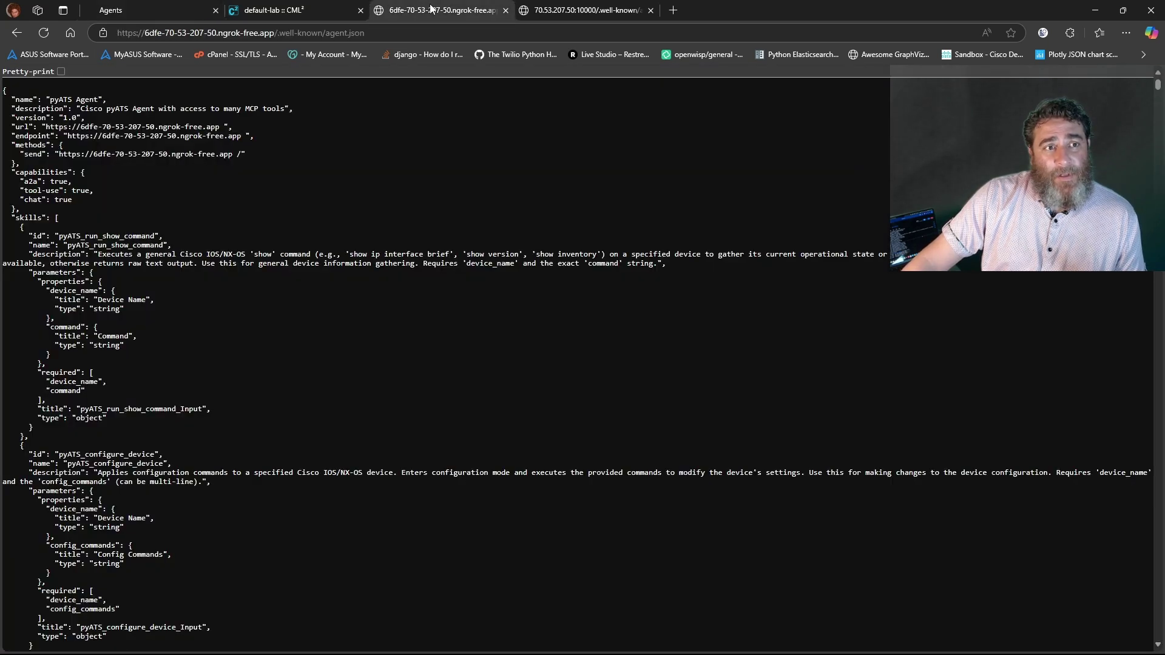
left_click(295, 34)
key("ctrl+c")
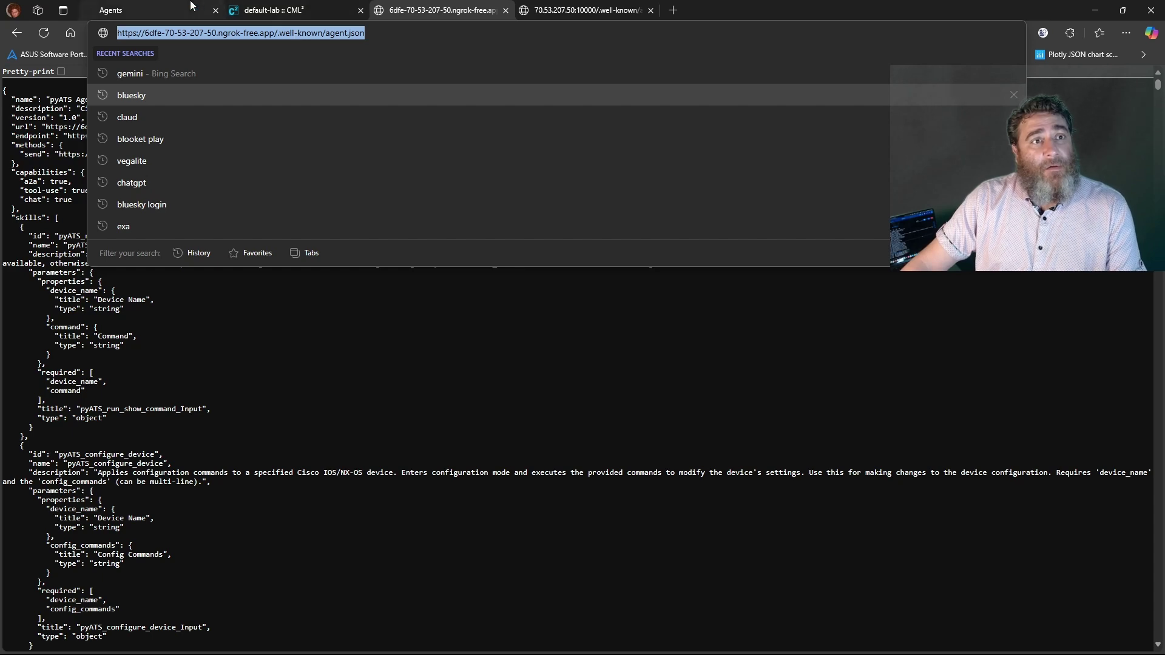
left_click(152, 10)
left_click(293, 7)
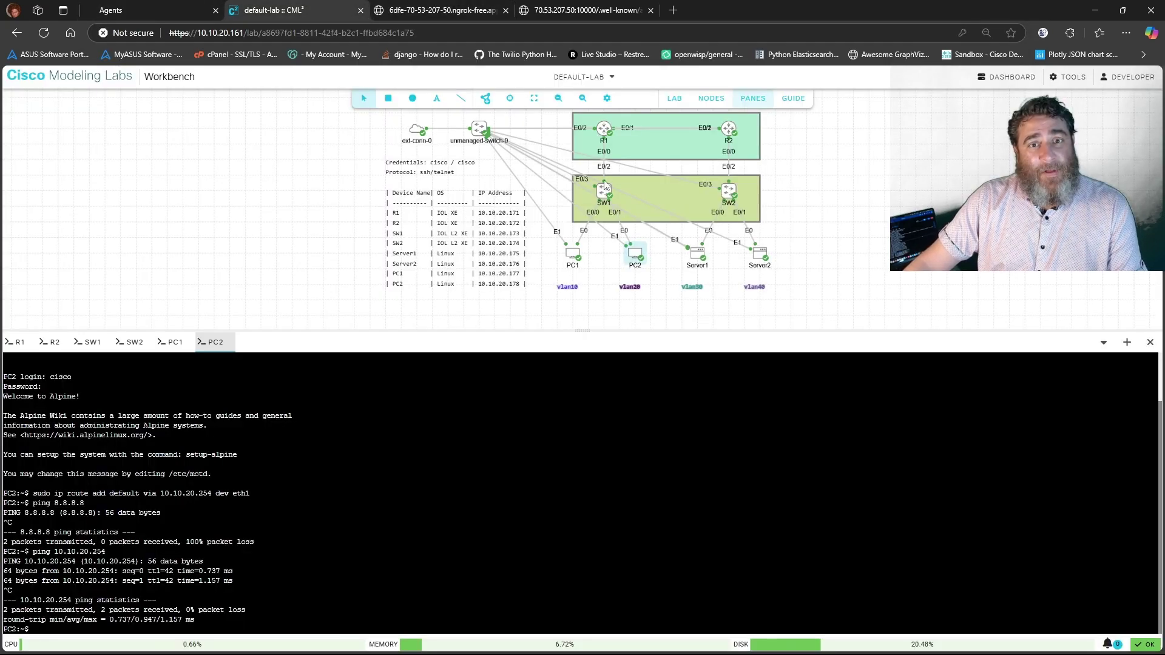
left_click(432, 12)
left_click(122, 7)
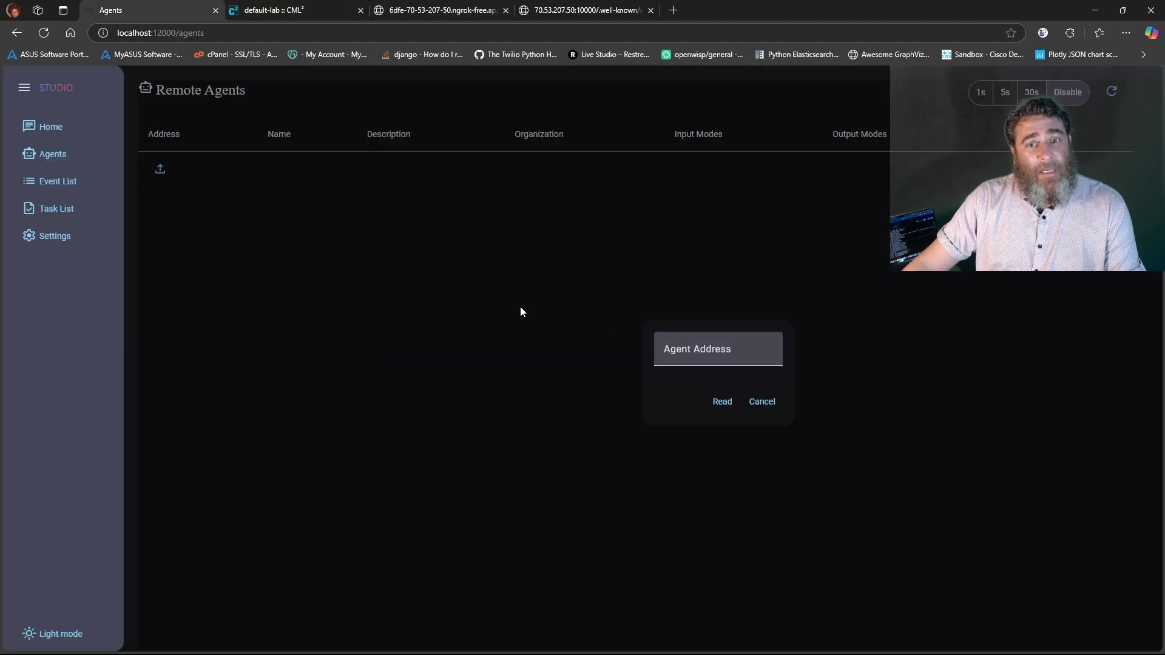
left_click(717, 350)
key("ctrl+v")
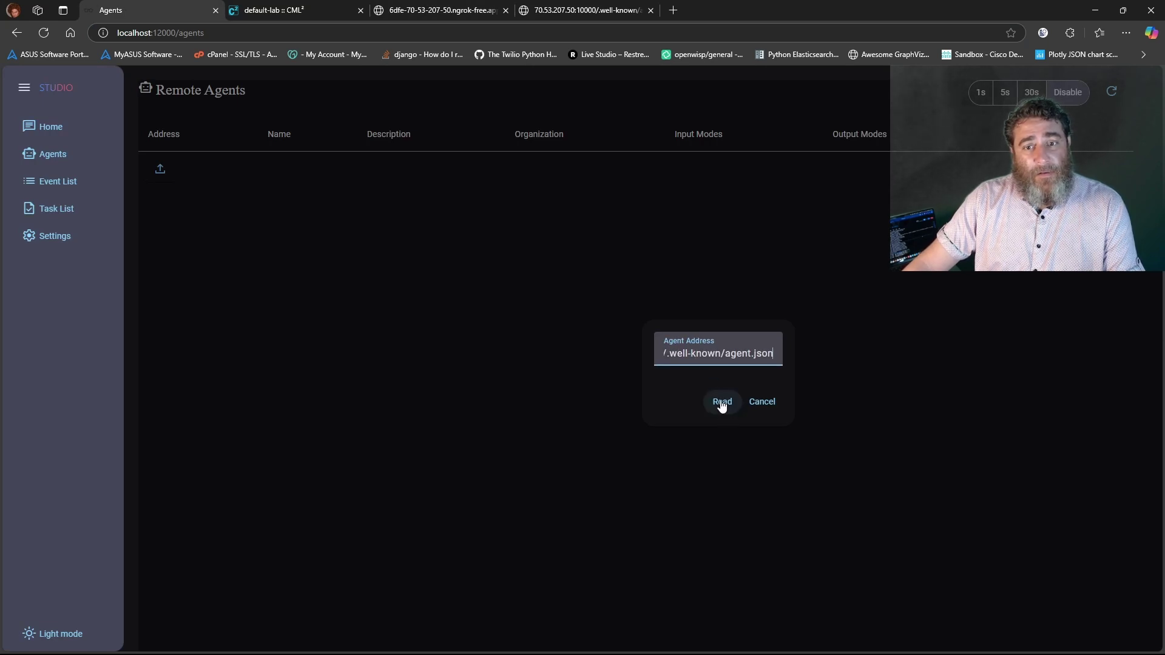
Try reading the agent card from the full agent.json address, then from a trimmed one
left_click(721, 401)
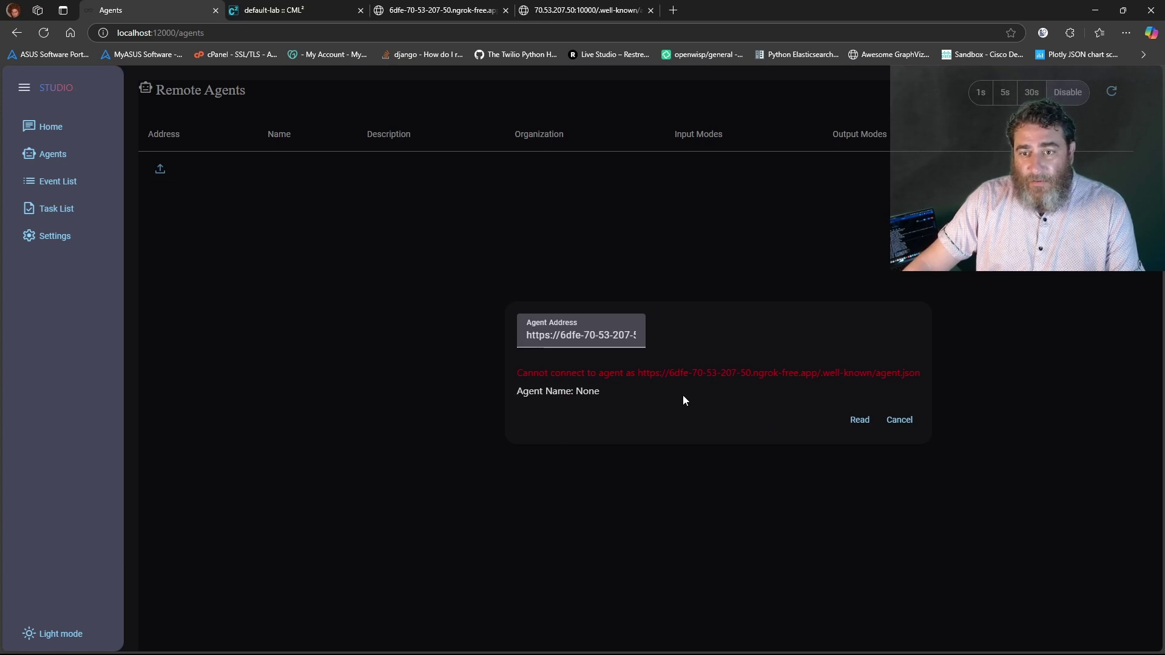
left_click(582, 335)
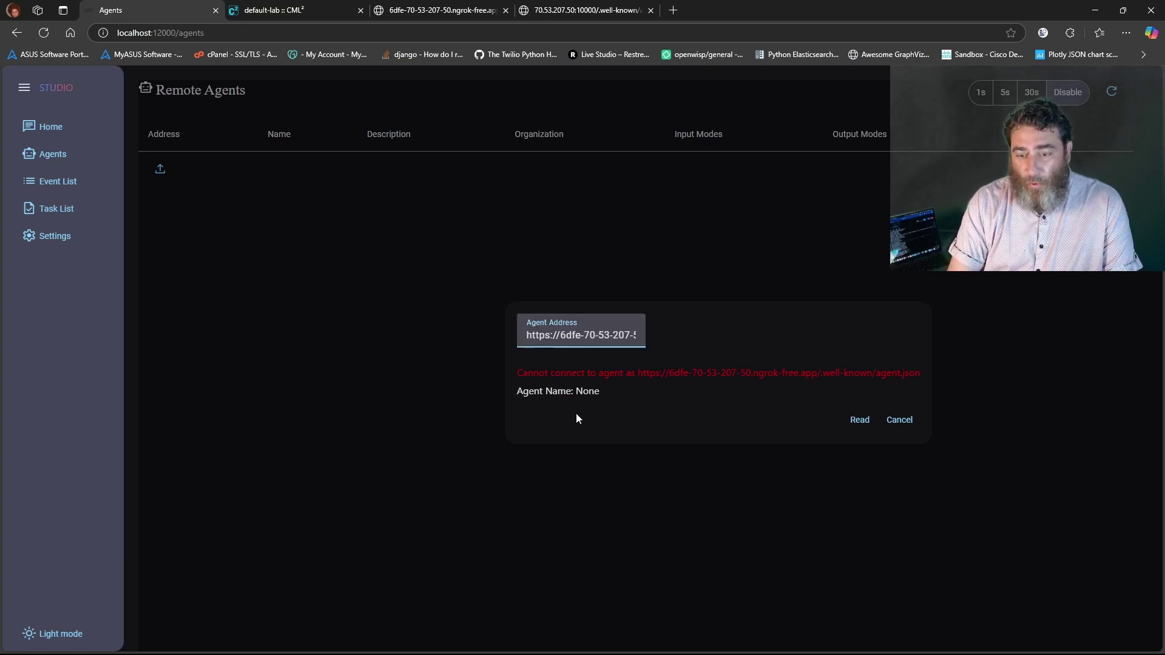
key("End")
key("BackSpace")
key("BackSpace")
key("BackSpace")
key("BackSpace")
key("BackSpace")
key("BackSpace")
key("BackSpace")
key("BackSpace")
key("BackSpace")
key("BackSpace")
key("BackSpace")
key("BackSpace")
key("BackSpace")
key("BackSpace")
key("BackSpace")
key("BackSpace")
key("BackSpace")
key("BackSpace")
key("BackSpace")
key("BackSpace")
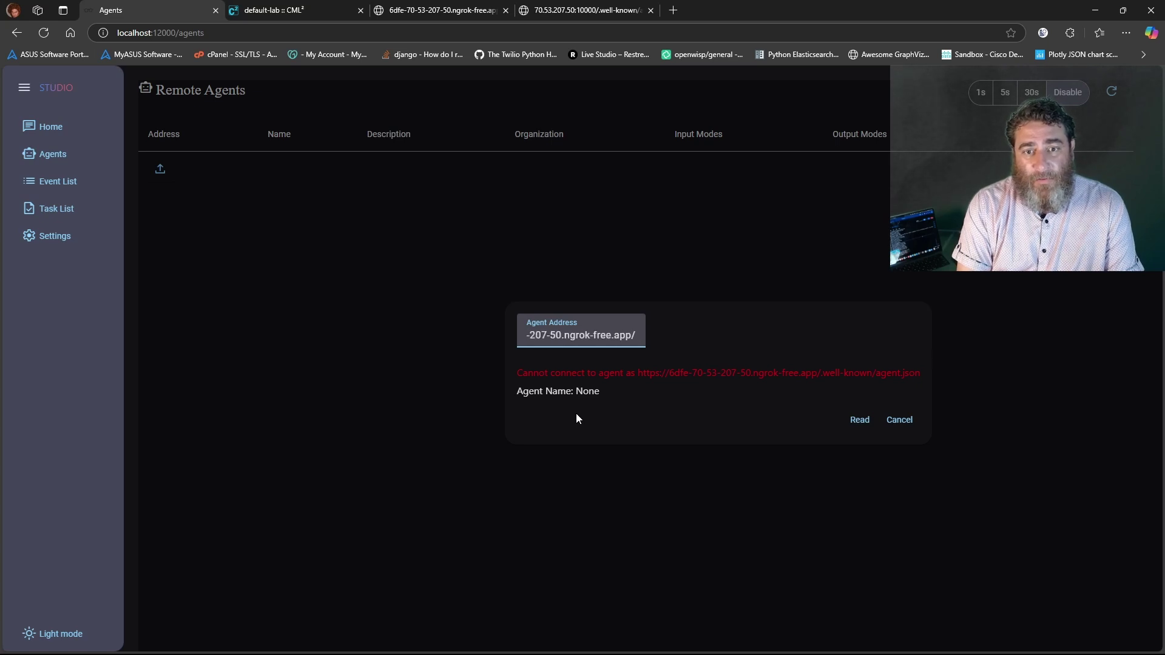
left_click(859, 420)
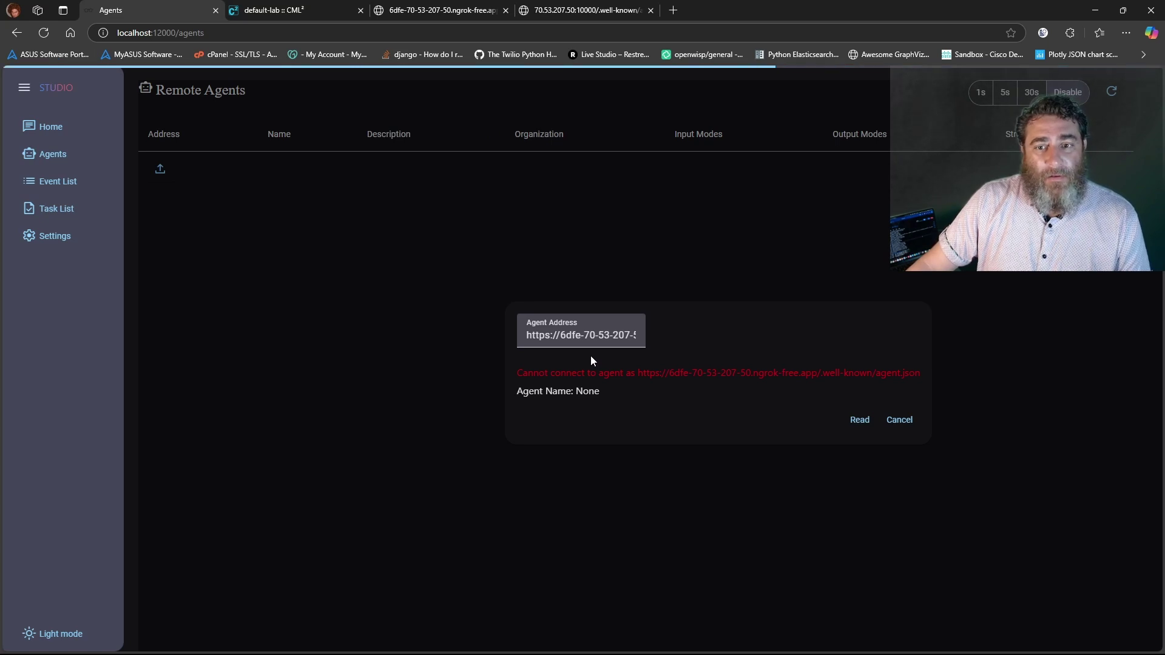
left_click_drag(920, 374, 577, 371)
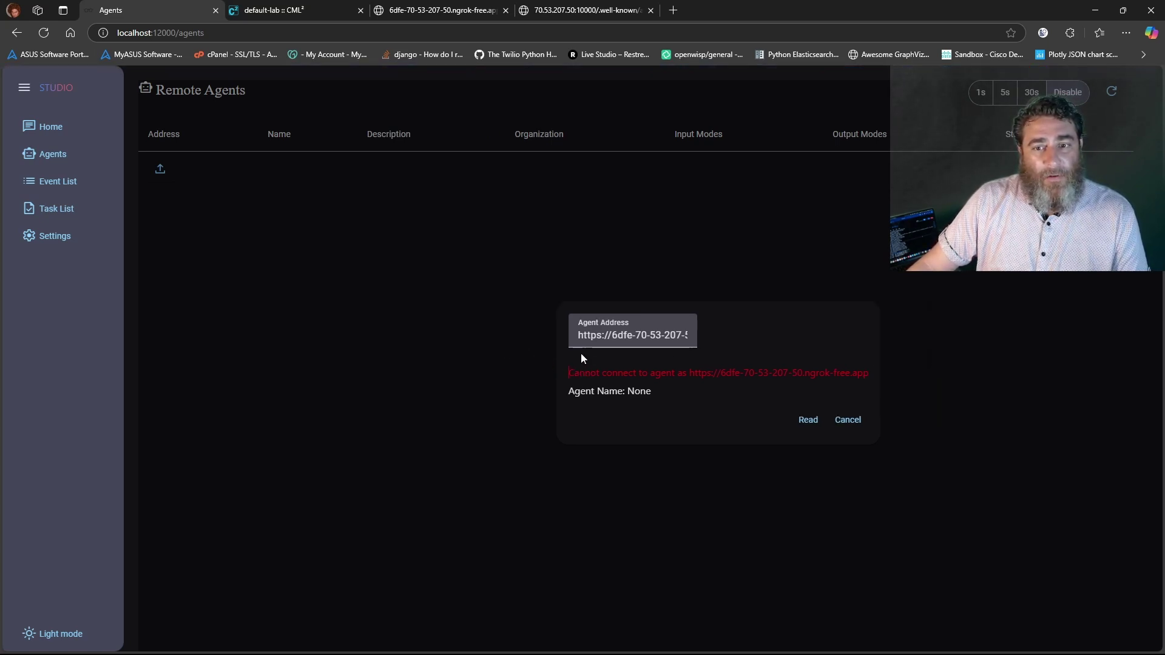
Cut the address back to the bare ngrok host, retry Read, and show Docker Desktop's containers
double_click(581, 336)
key("ctrl+a")
type("localhost:10000")
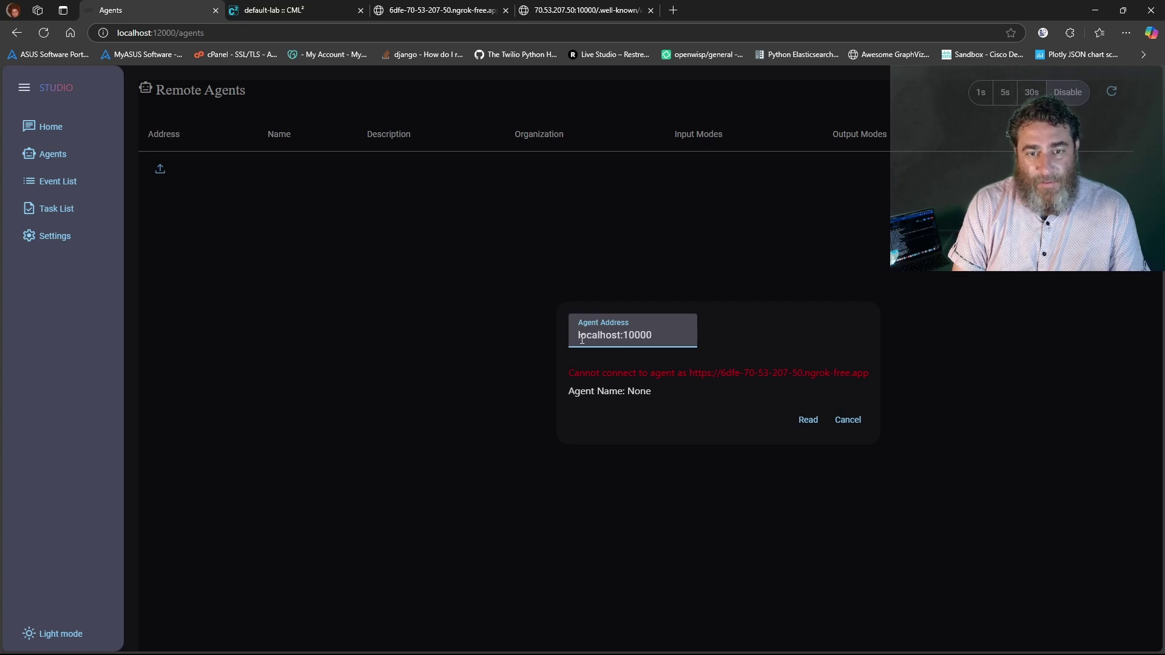
key("ctrl+z")
key("ctrl+z")
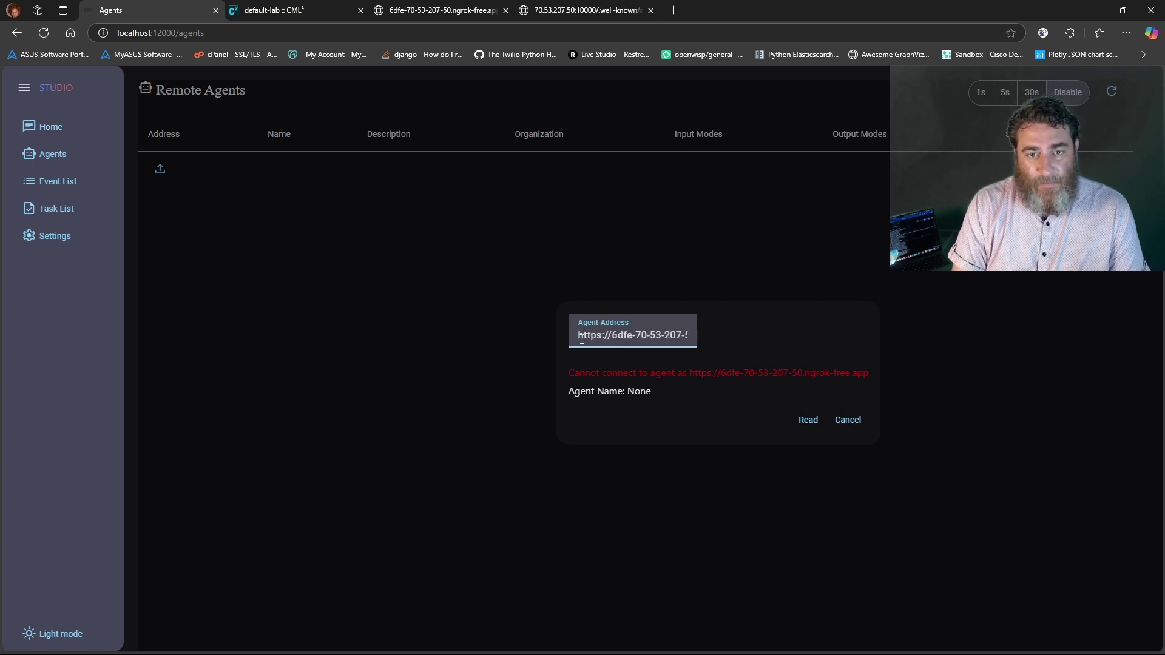
key("Right")
key("Right")
key("Right")
key("Right")
key("Right")
key("Right")
key("Right")
key("Right")
key("Right")
key("Right")
key("Right")
key("Right")
key("Right")
key("Right")
key("Right")
key("Right")
key("Right")
key("Right")
key("Right")
key("Right")
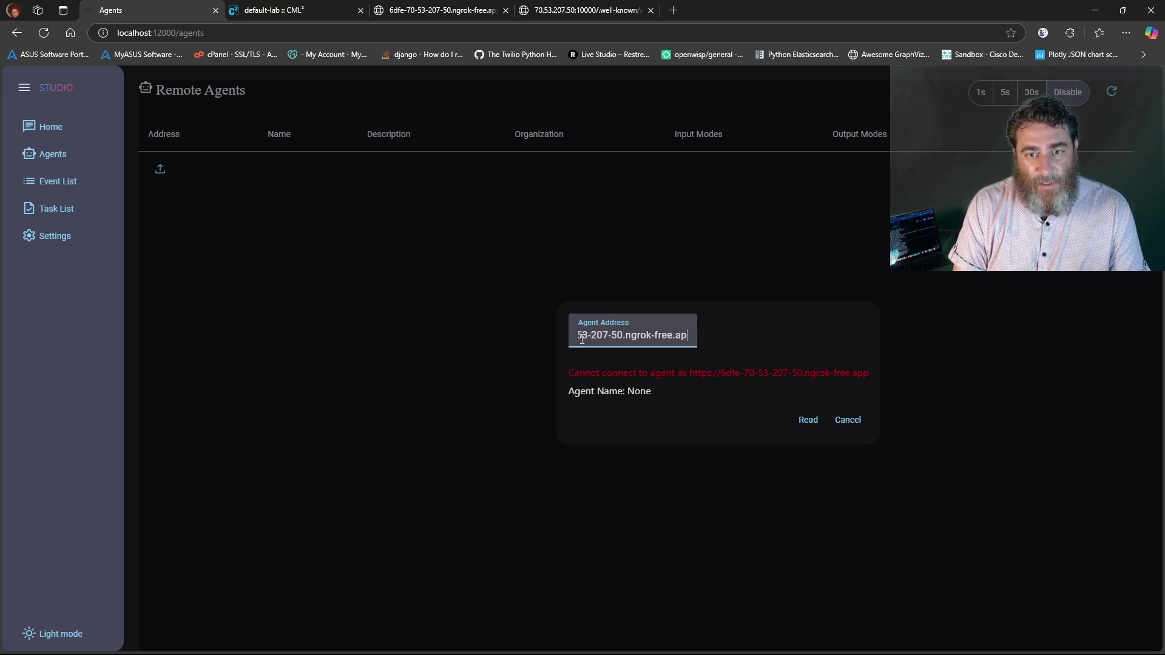
type(".")
key("shift+End")
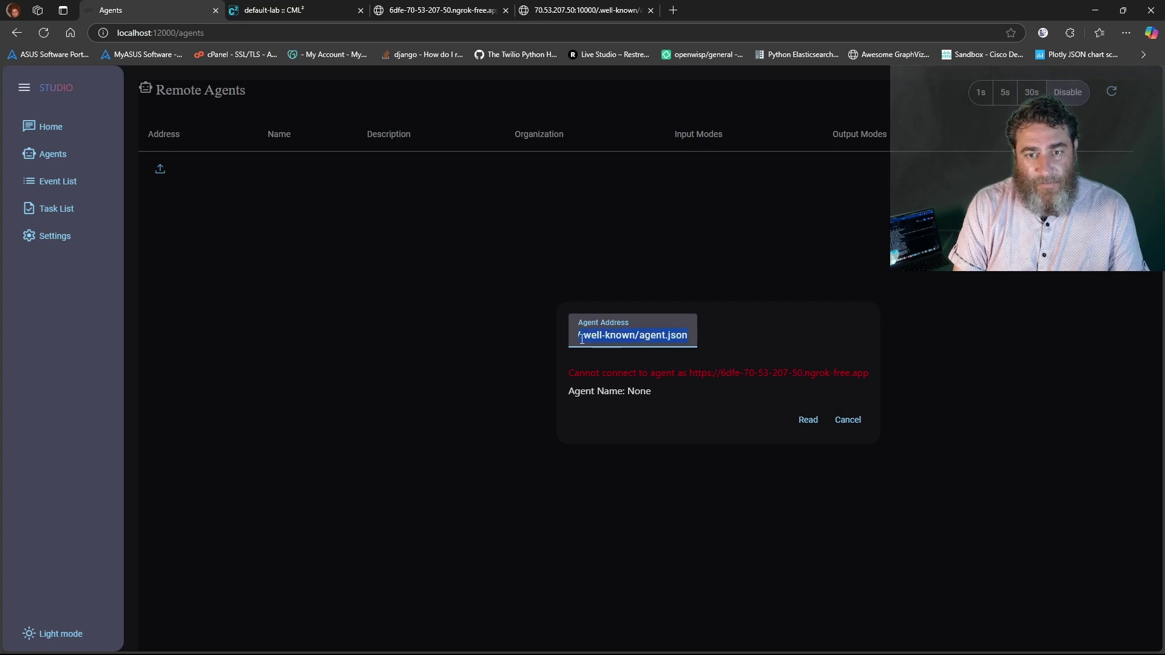
key("Left")
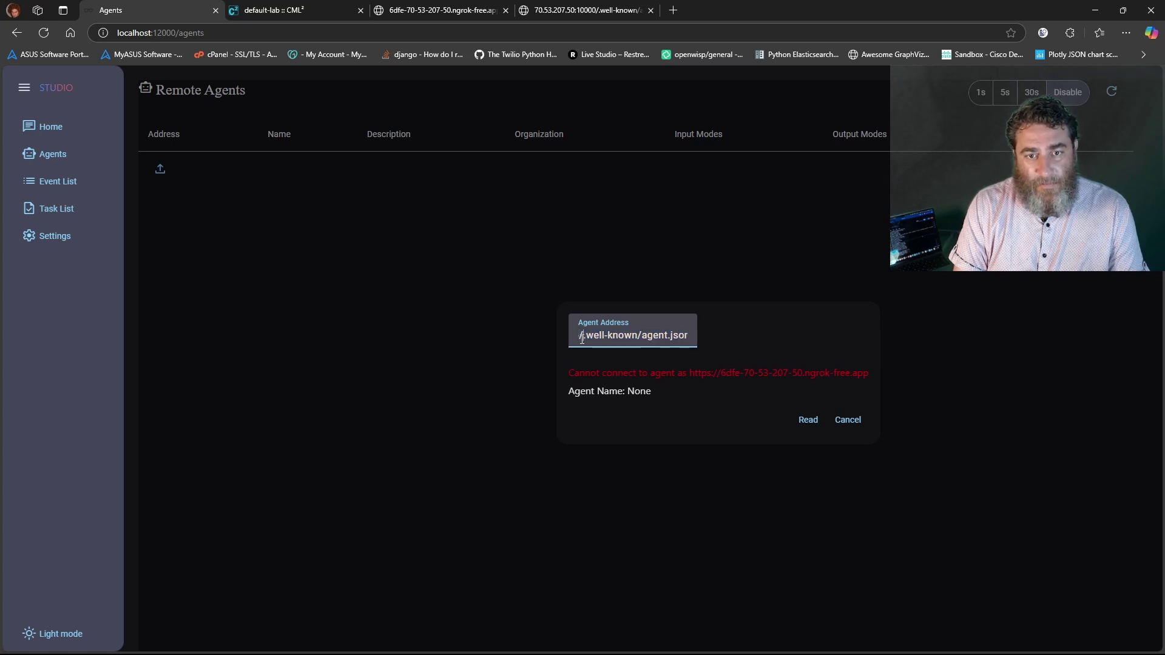
key("shift+End")
key("Delete")
key("BackSpace")
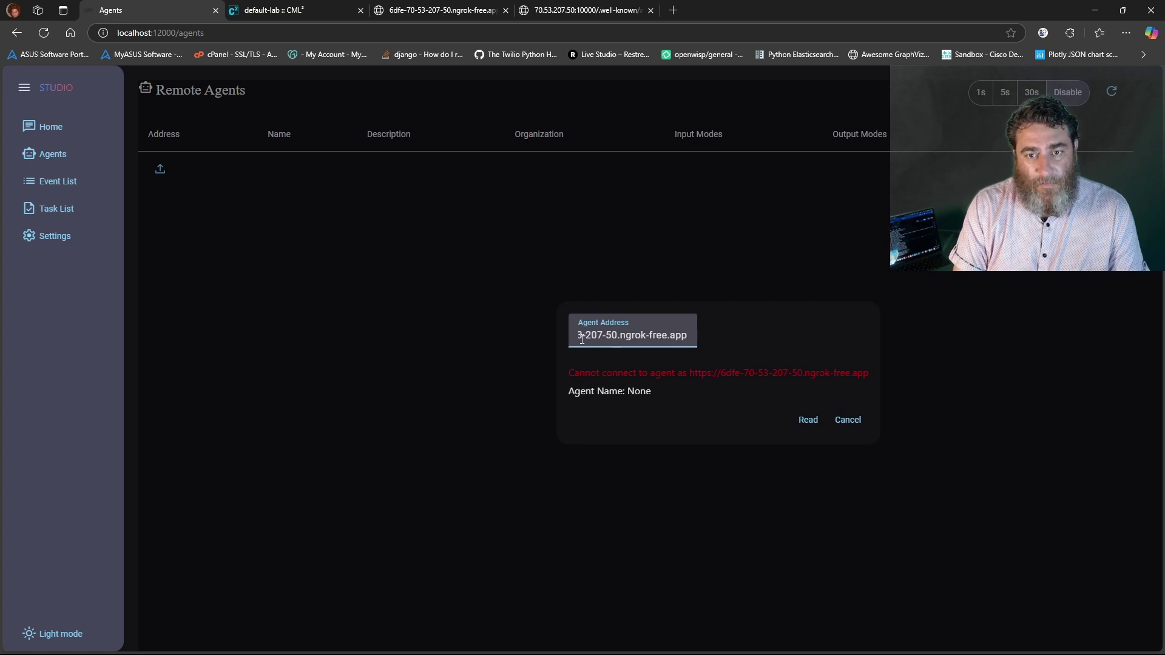
left_click(816, 419)
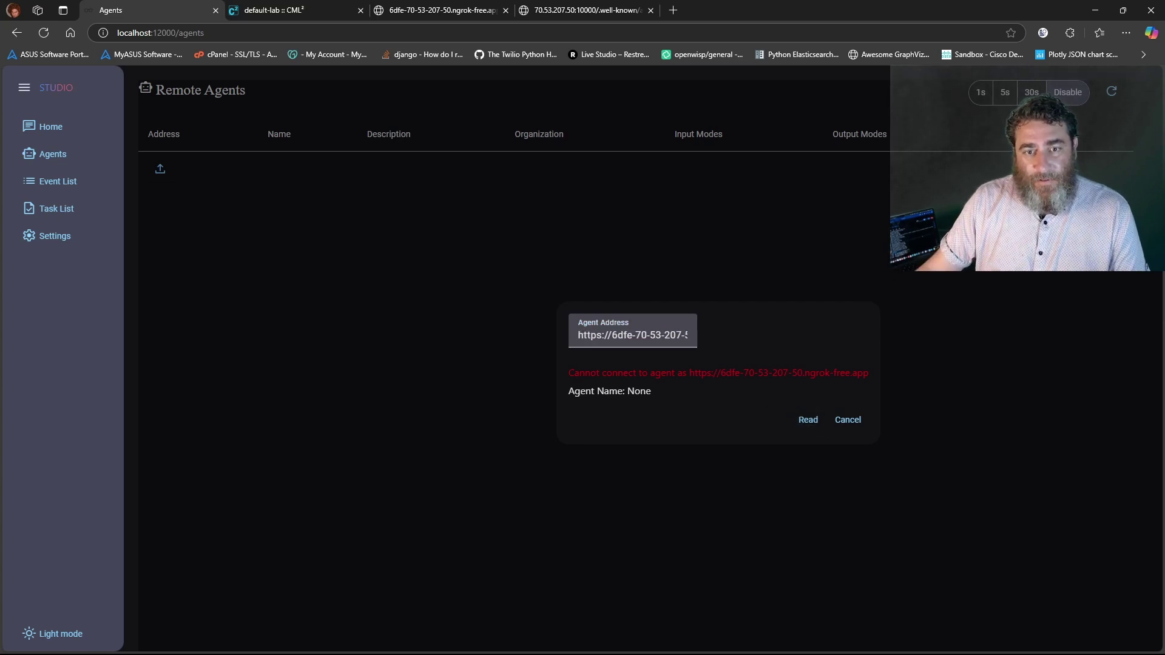
left_click(339, 644)
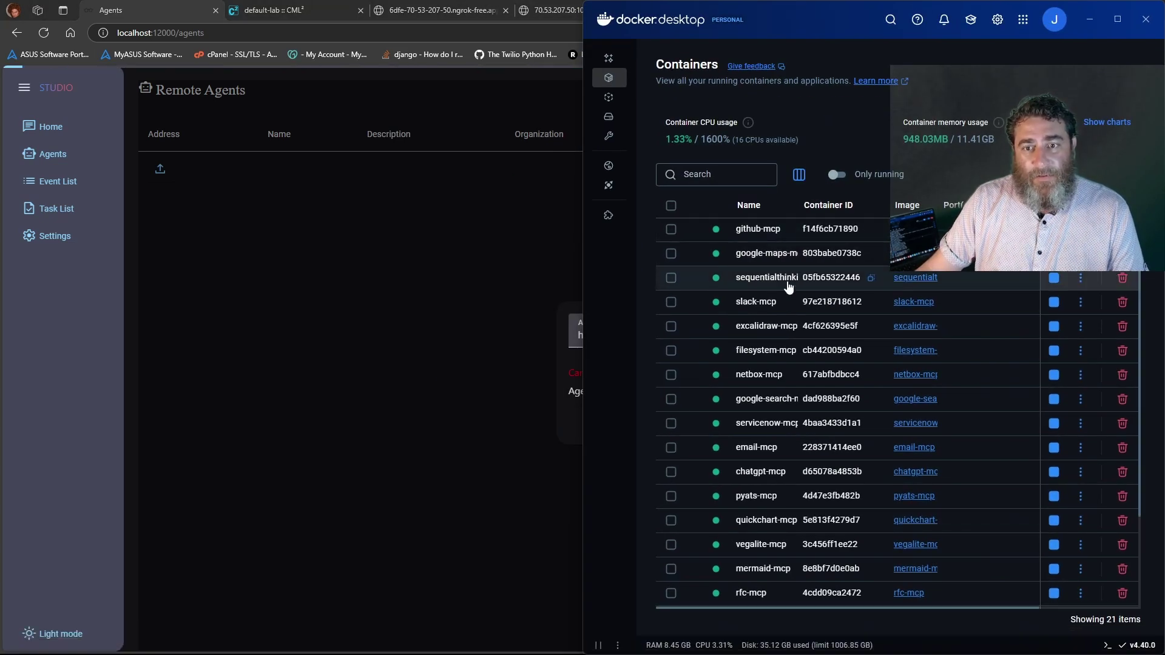
Check the a2a-adapter container's logs in Docker Desktop, then cancel Studio's add-agent dialog
scroll(788, 287, "down", 3)
left_click(770, 544)
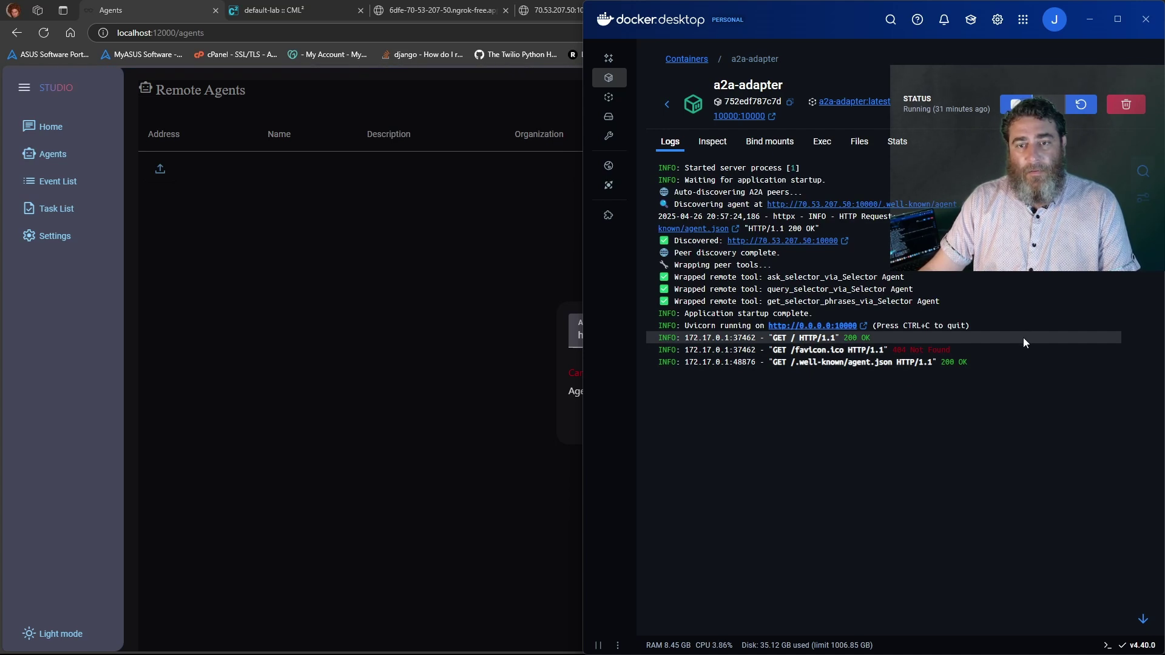
left_click(533, 363)
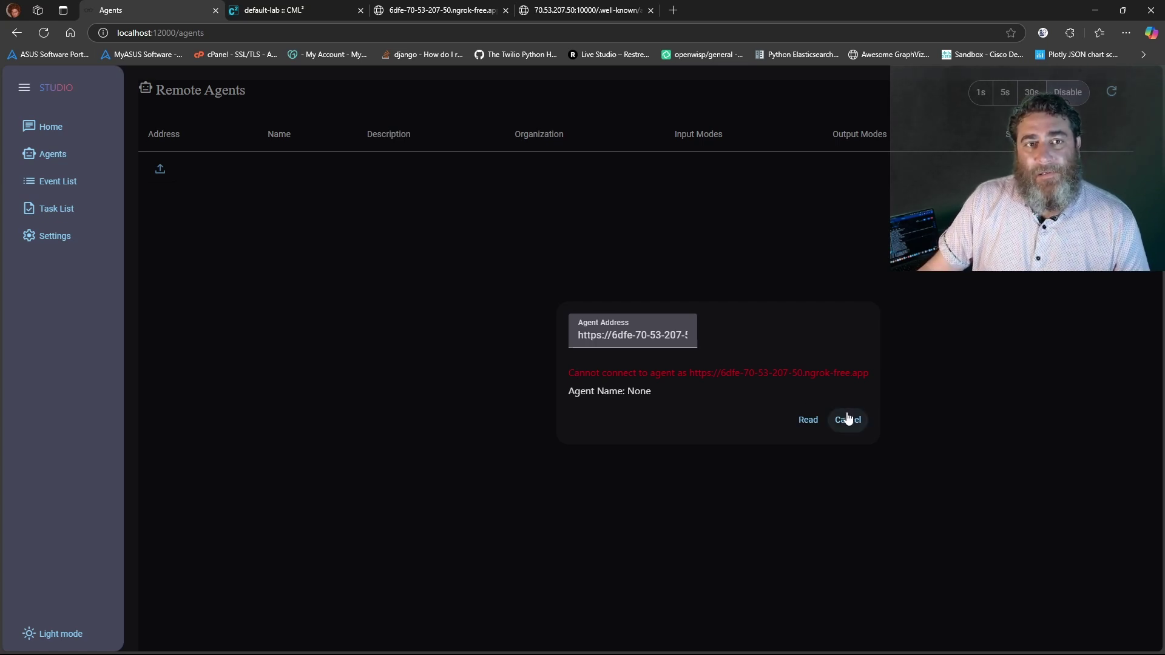
left_click(895, 518)
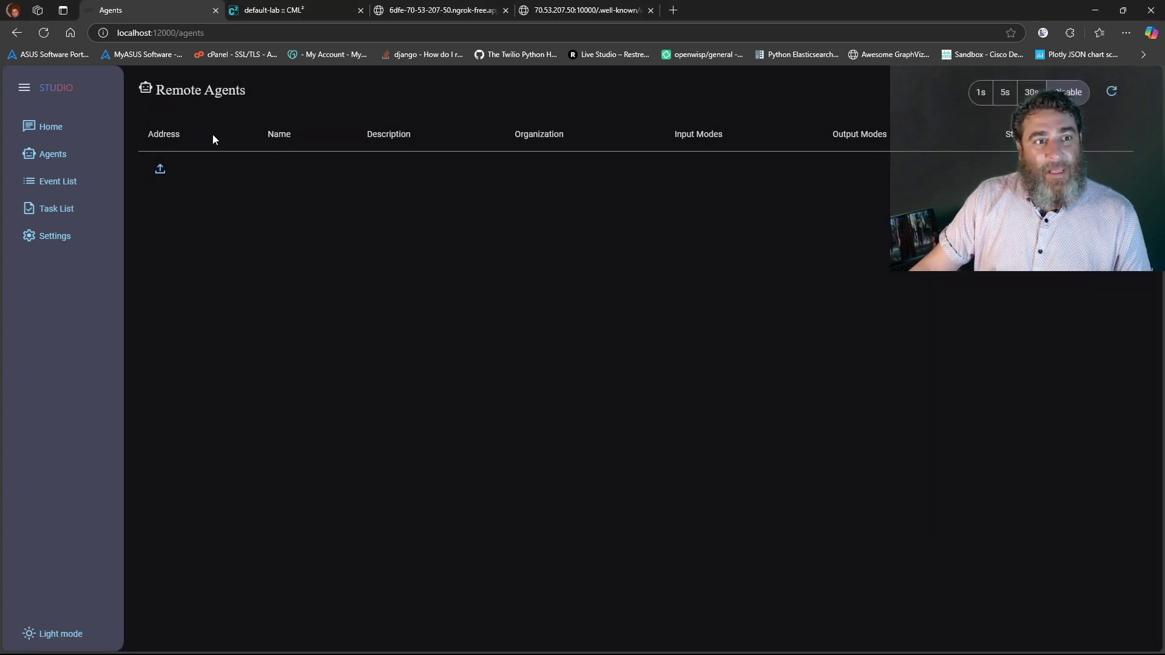
Select the ngrok host from the agent card URL and dismiss the prefilled add-agent dialog
left_click(160, 168)
left_click(395, 10)
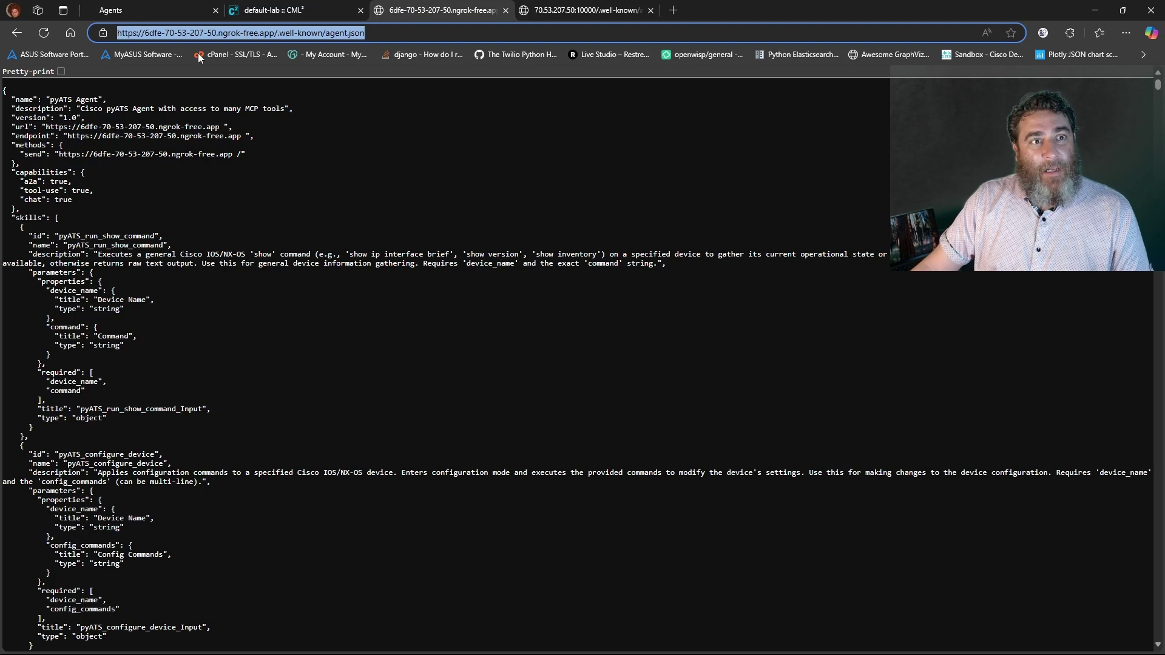
left_click(205, 34)
left_click_drag(274, 33, 145, 32)
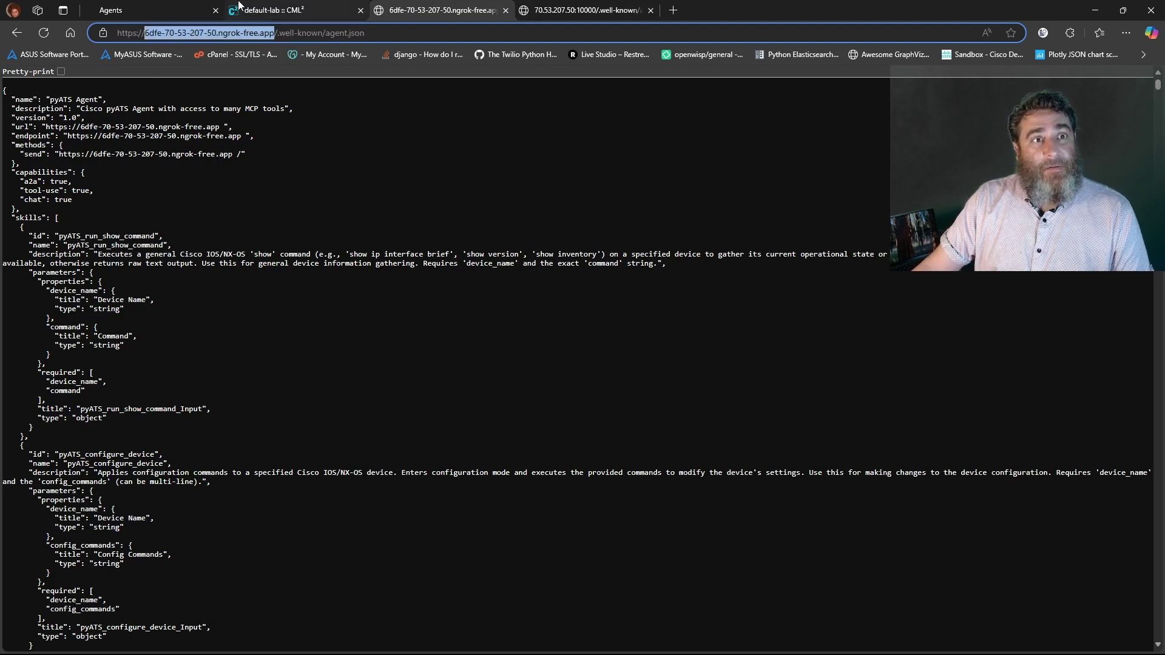
left_click(140, 10)
triple_click(591, 294)
key("ctrl+c")
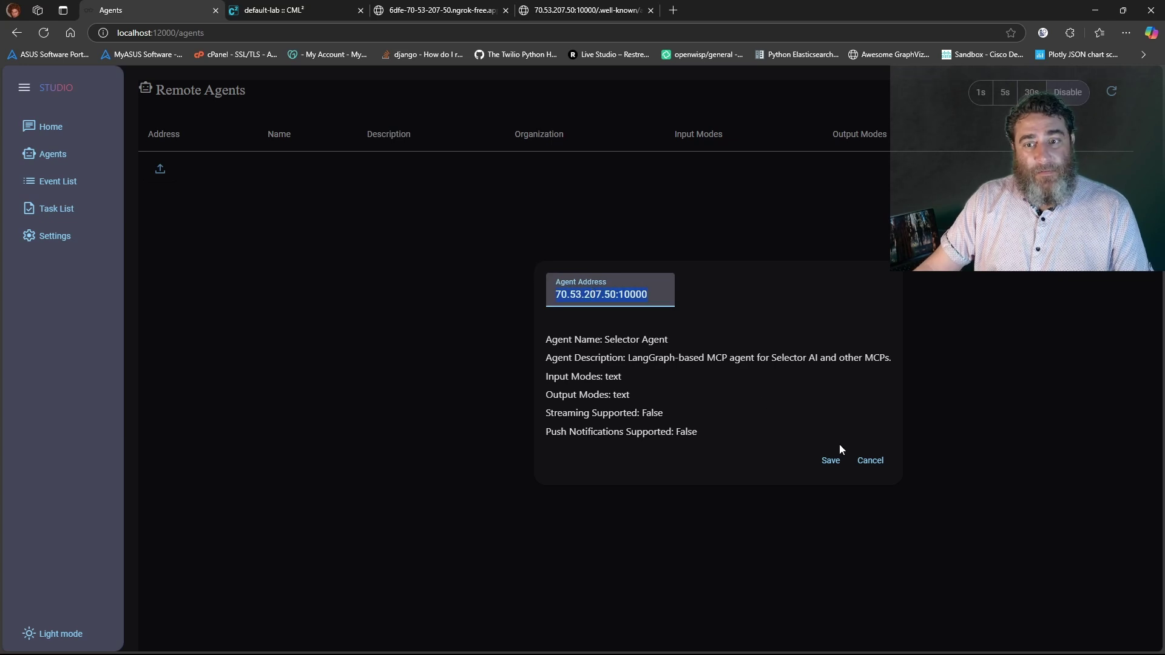
left_click(877, 461)
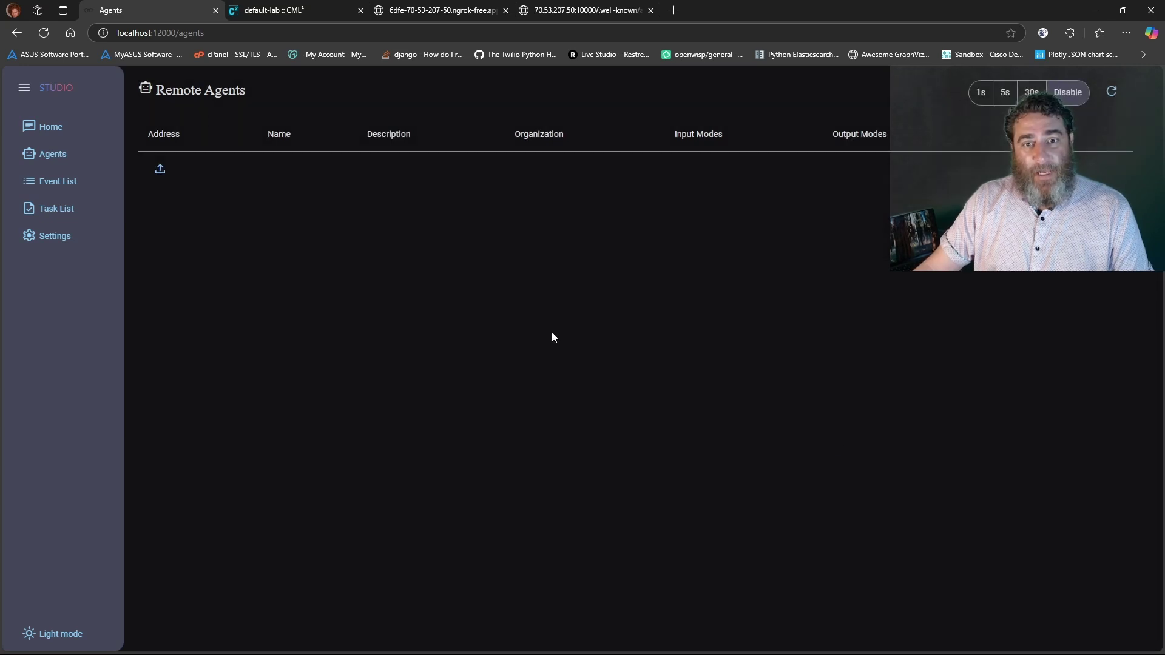
Paste the ngrok host into Agent Address, cancel without saving, and reload the agents page
left_click(160, 168)
triple_click(654, 304)
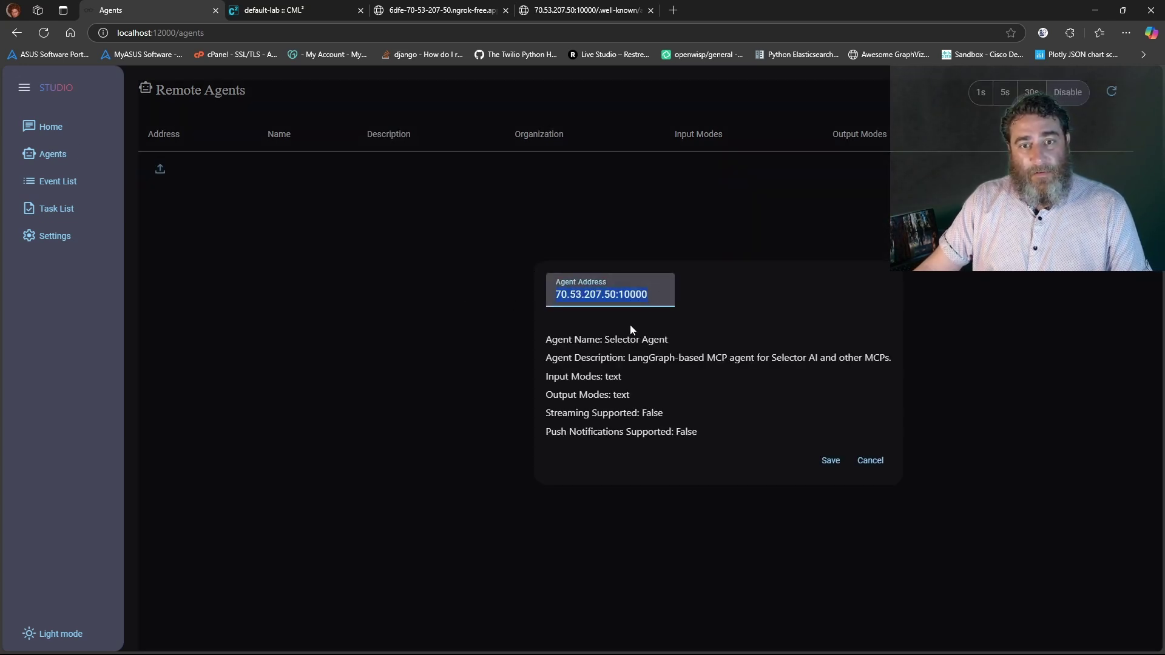
key("ctrl+v")
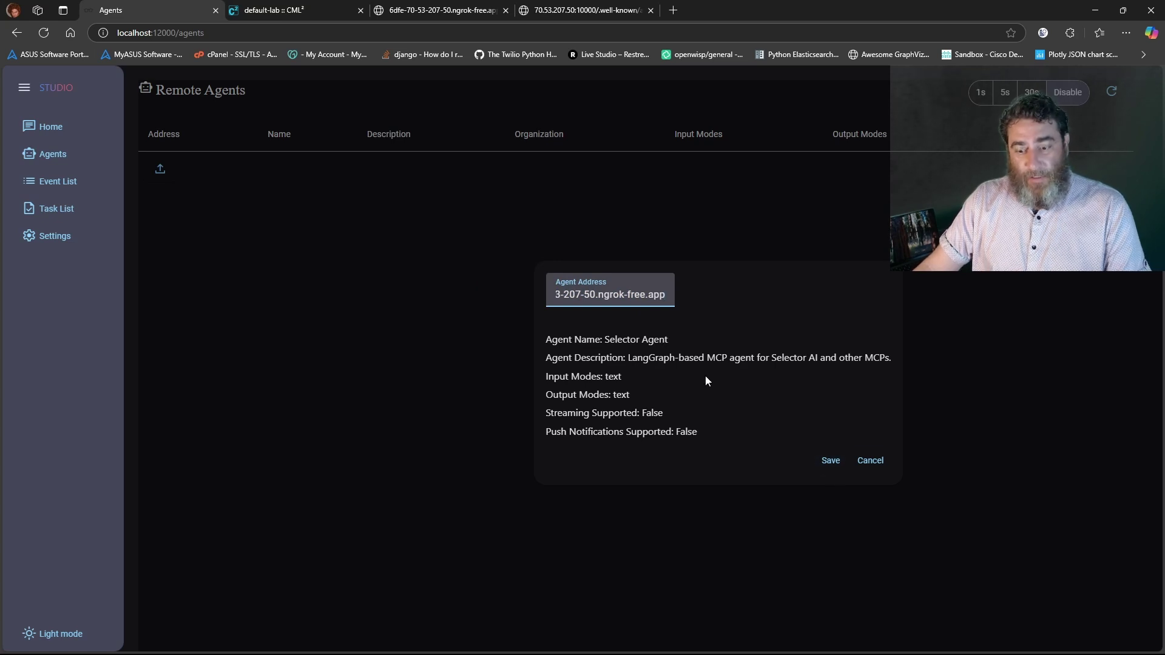
left_click(871, 462)
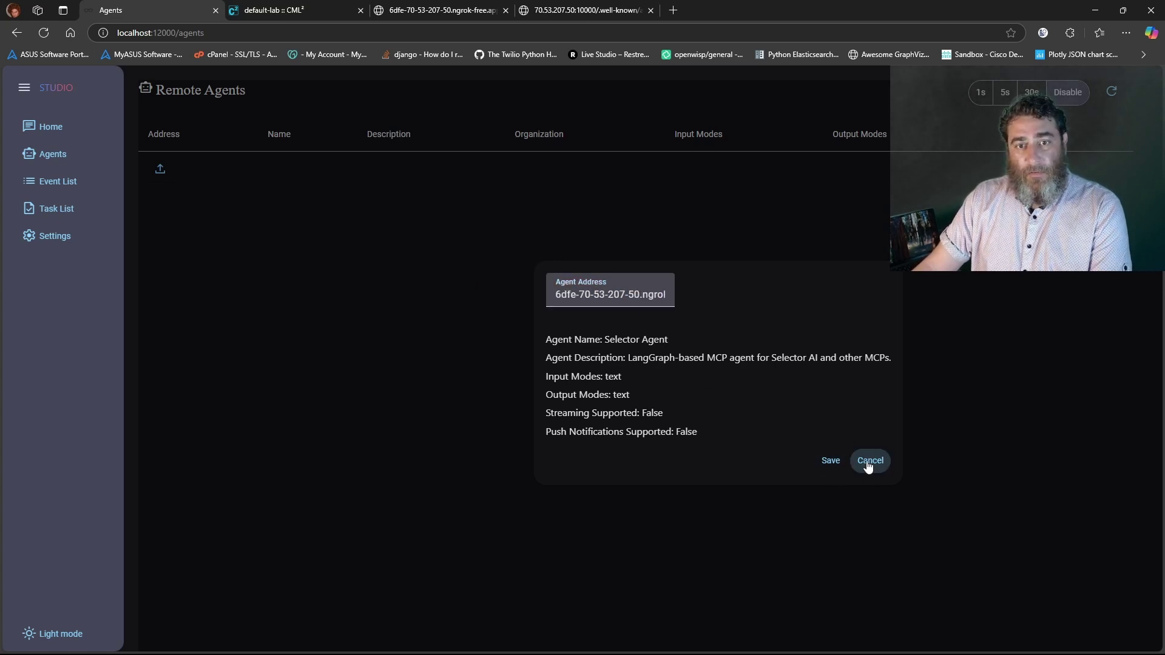
left_click(44, 33)
Replace the Agent Address with the pyATS agent's ngrok URL and read its agent card
left_click(80, 169)
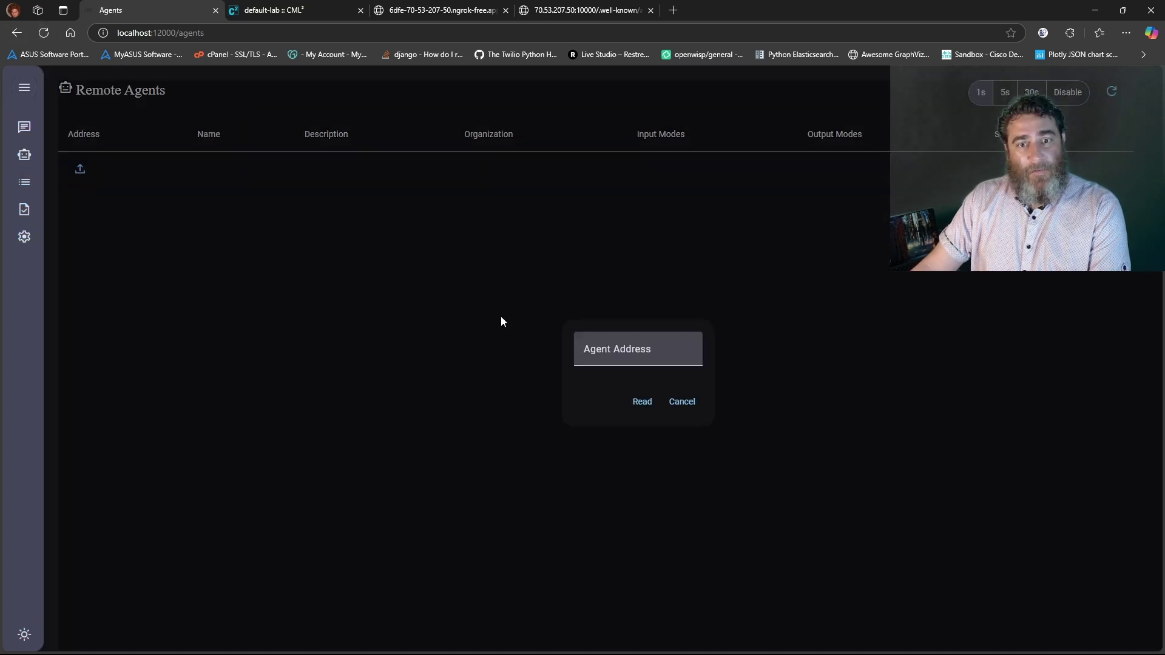
left_click(618, 352)
type("localhost:10000")
key("ctrl+a")
key("ctrl+v")
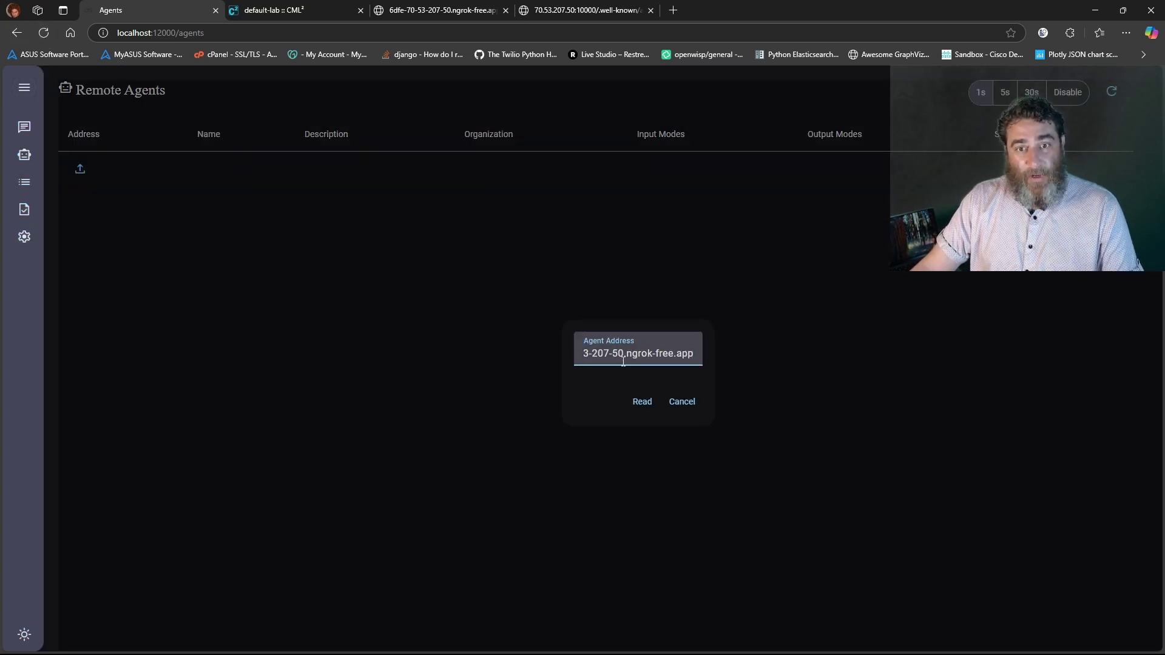
left_click(642, 403)
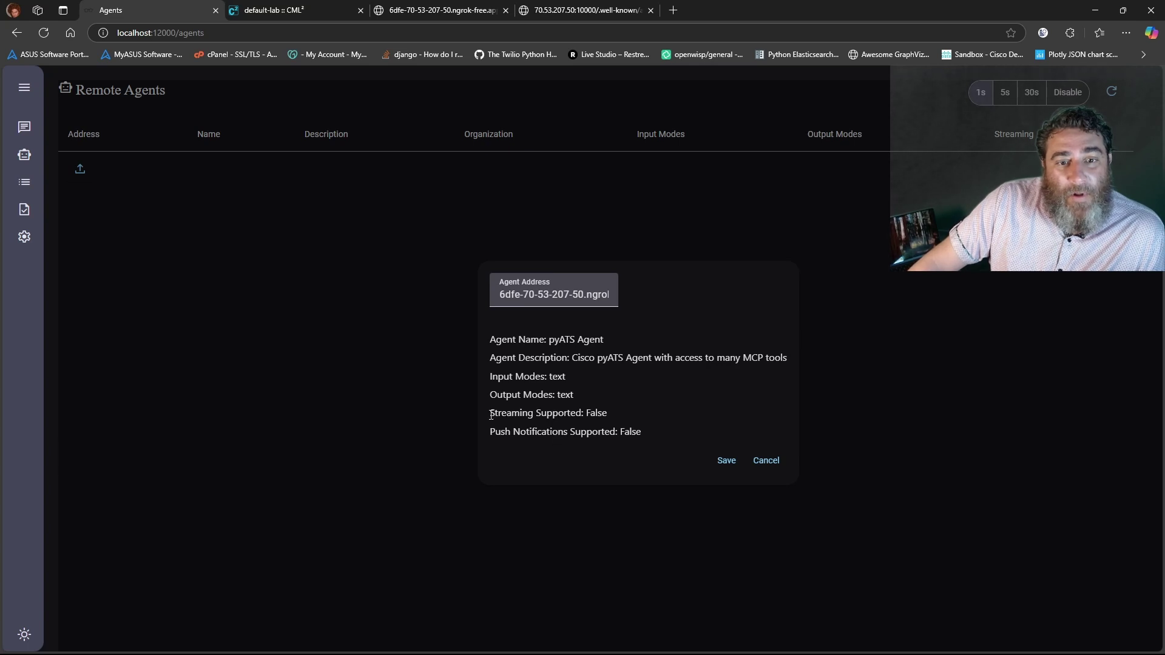
Review the card's Streaming and Push Notifications lines and save the pyATS Agent
left_click_drag(521, 416, 616, 416)
left_click_drag(487, 432, 642, 433)
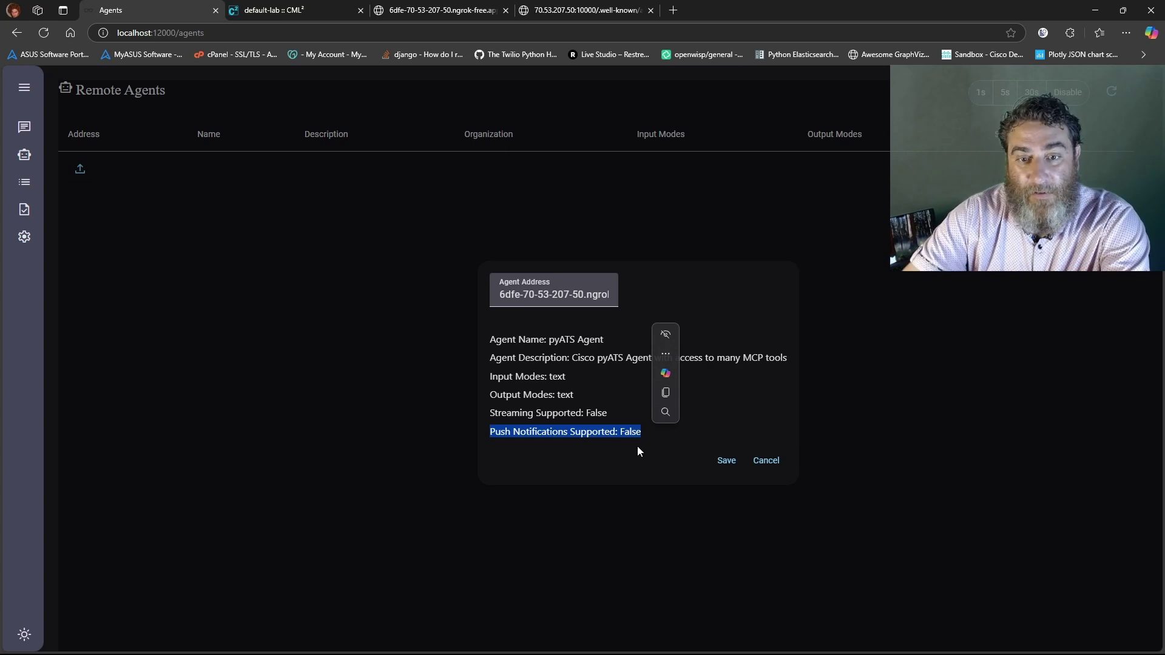
left_click(725, 462)
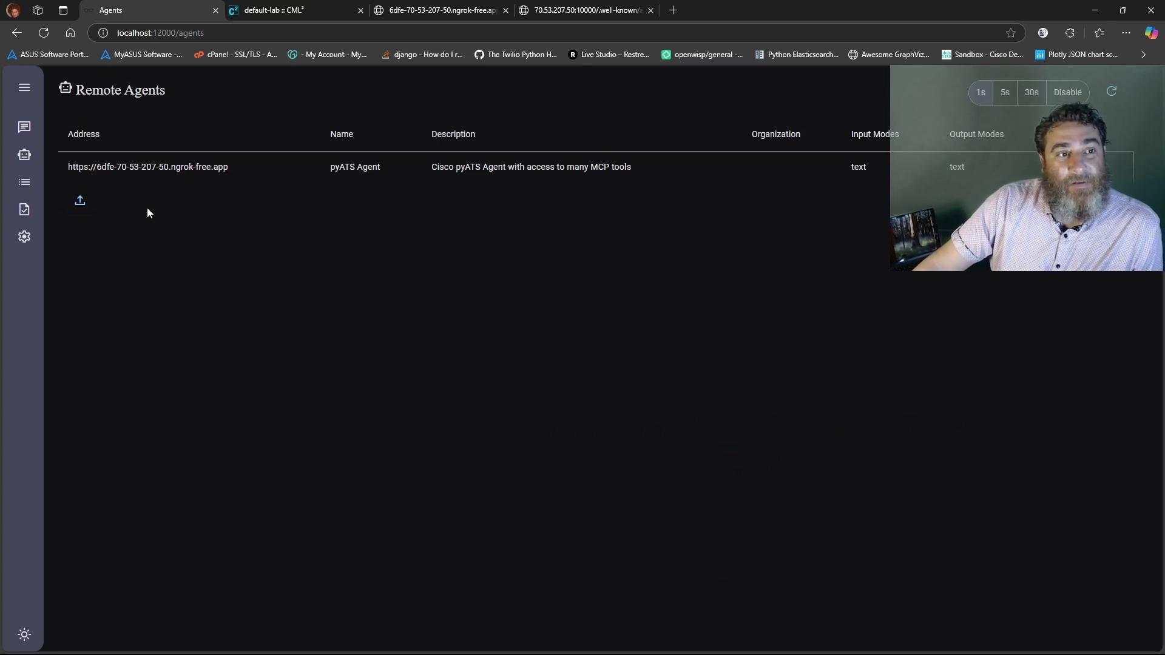
left_click(81, 203)
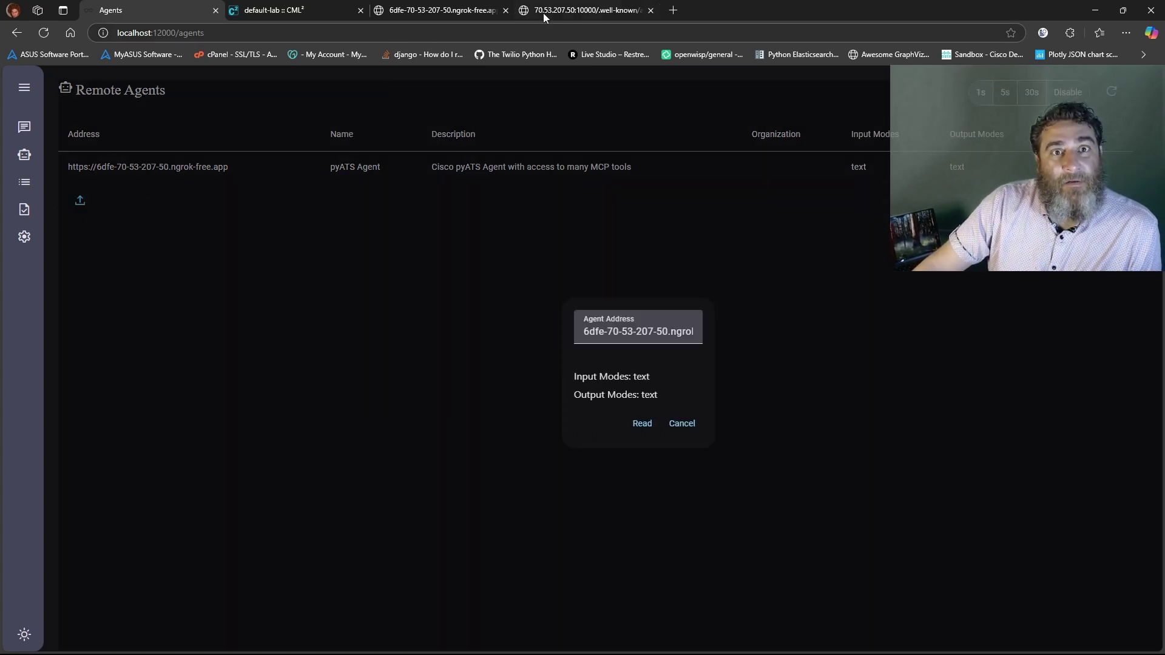
left_click(544, 13)
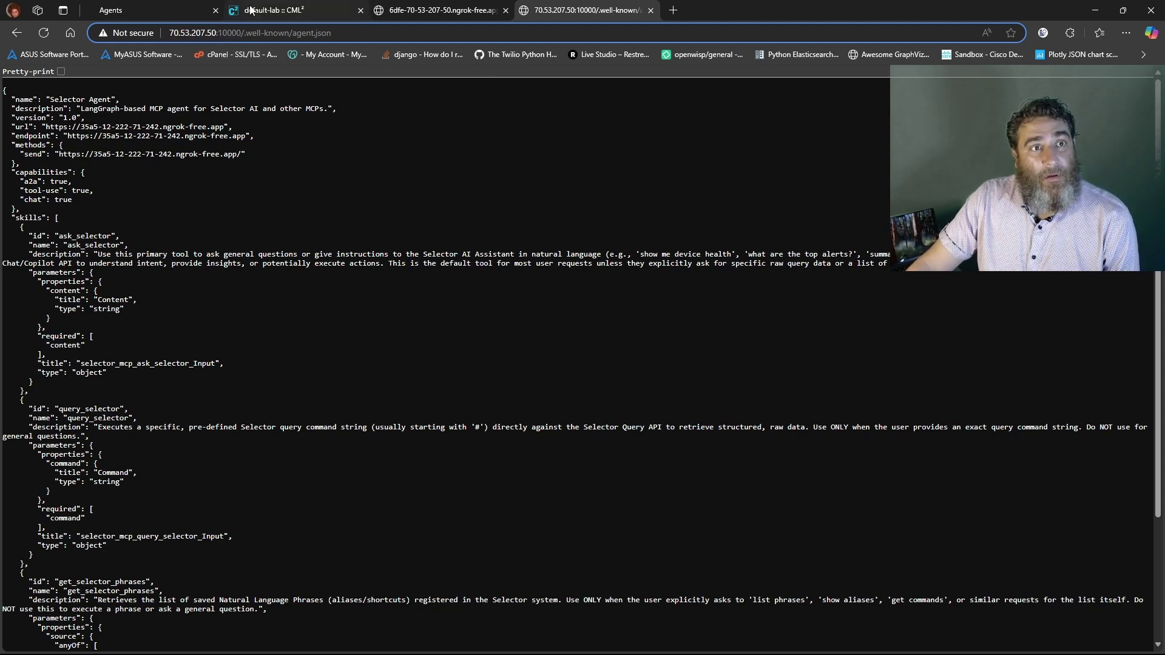
left_click(152, 10)
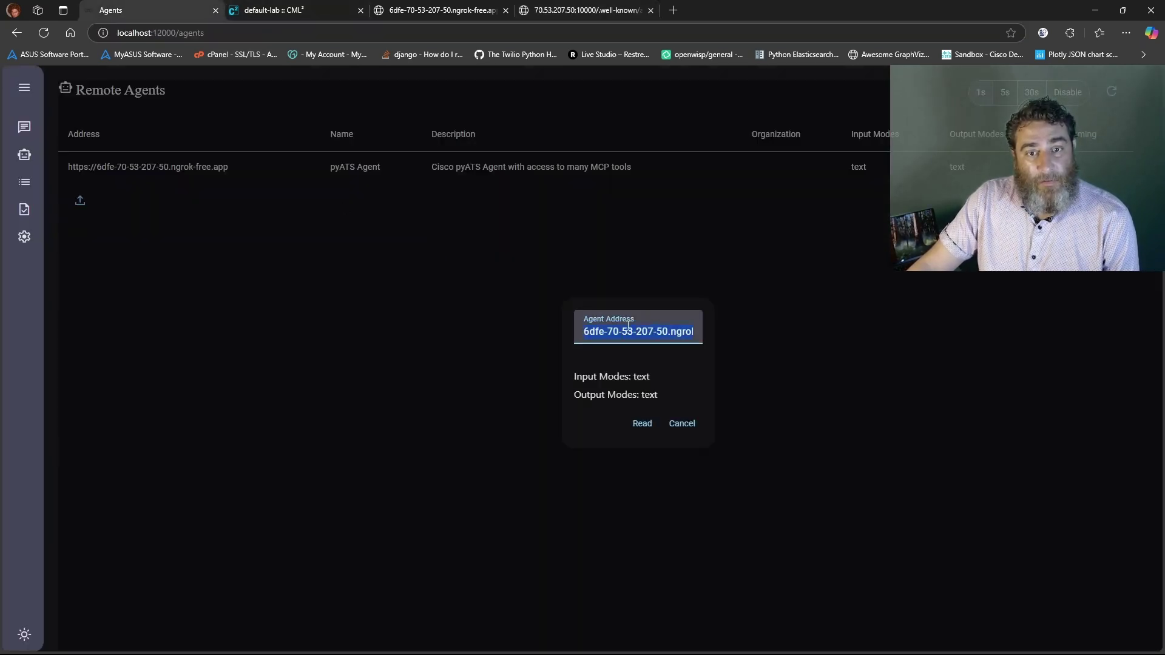
key("ctrl+v")
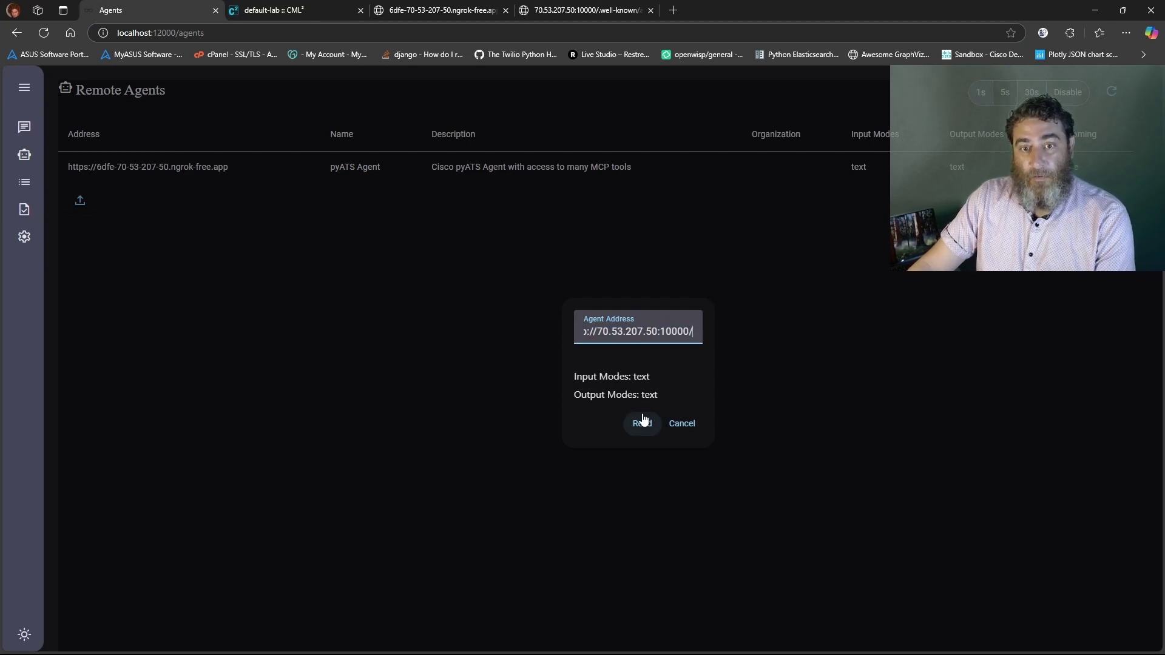
left_click(642, 423)
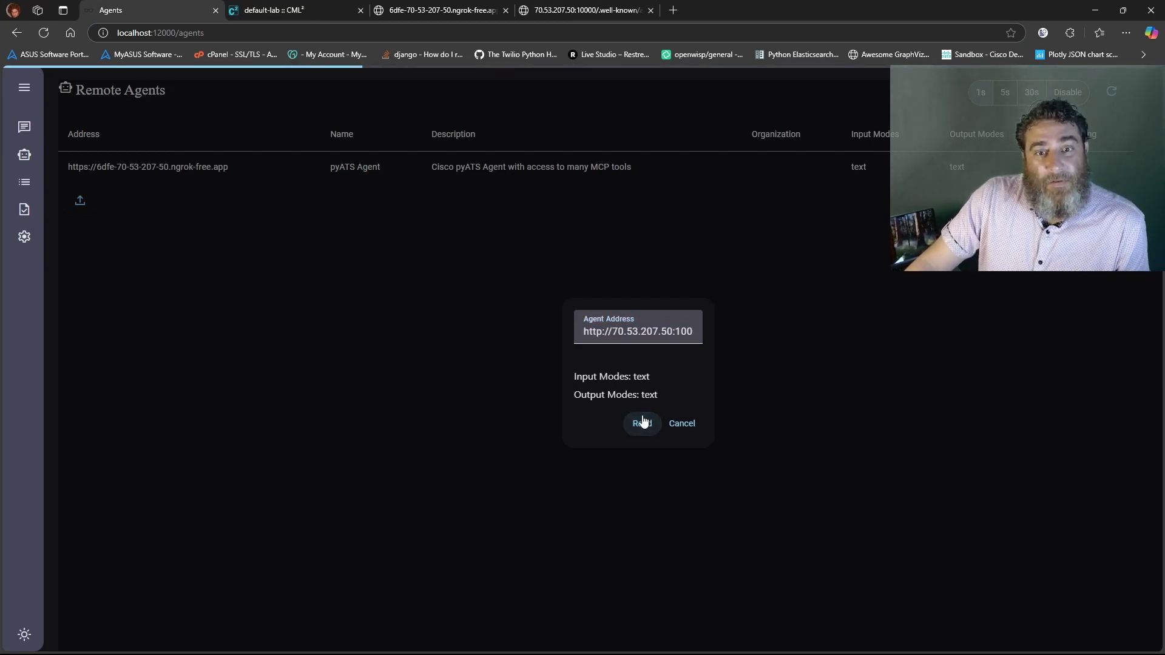
Remove the address's trailing slash, fetch the Selector Agent card, save it, and show the Event List
triple_click(613, 332)
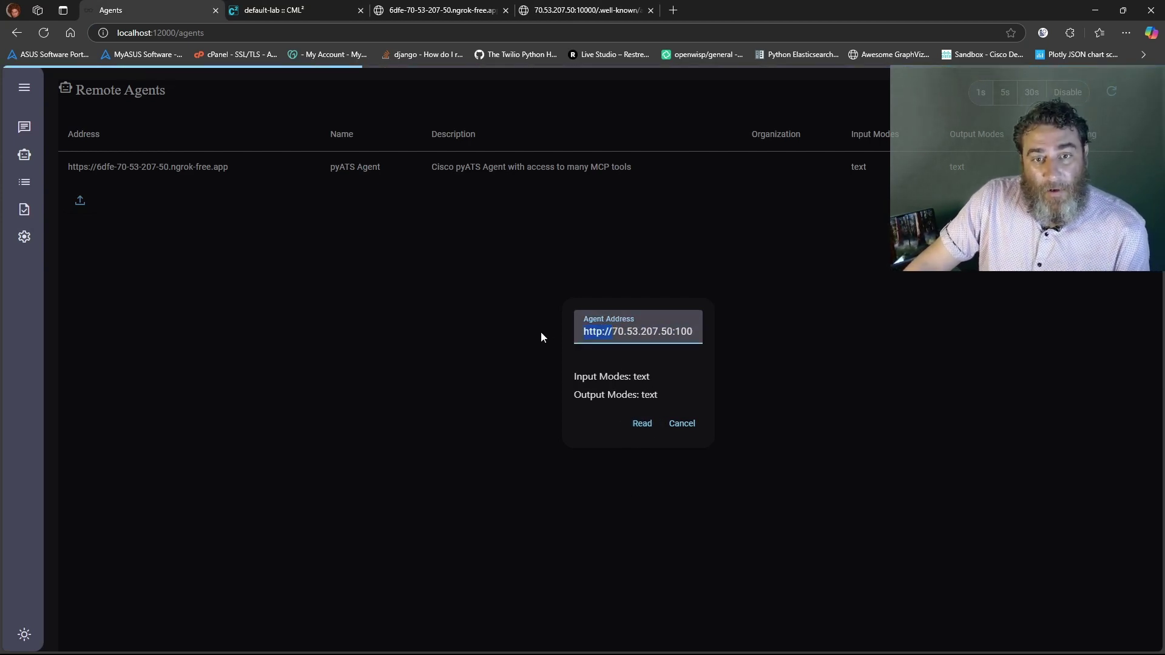
key("End")
key("BackSpace")
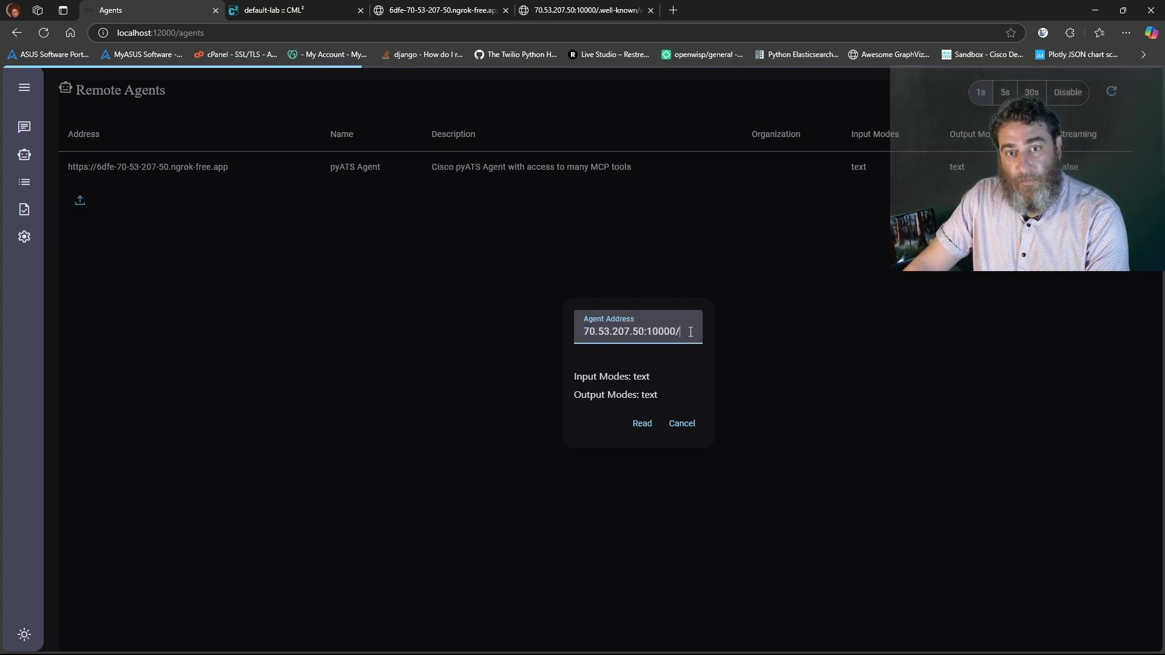
left_click(644, 426)
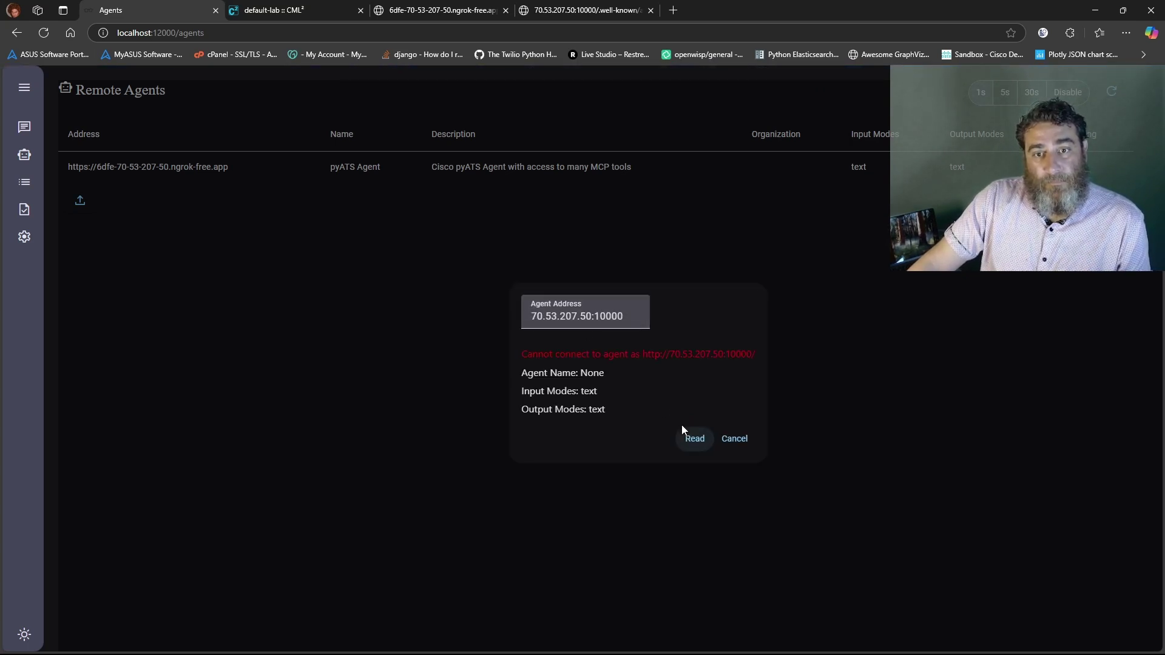
left_click(694, 439)
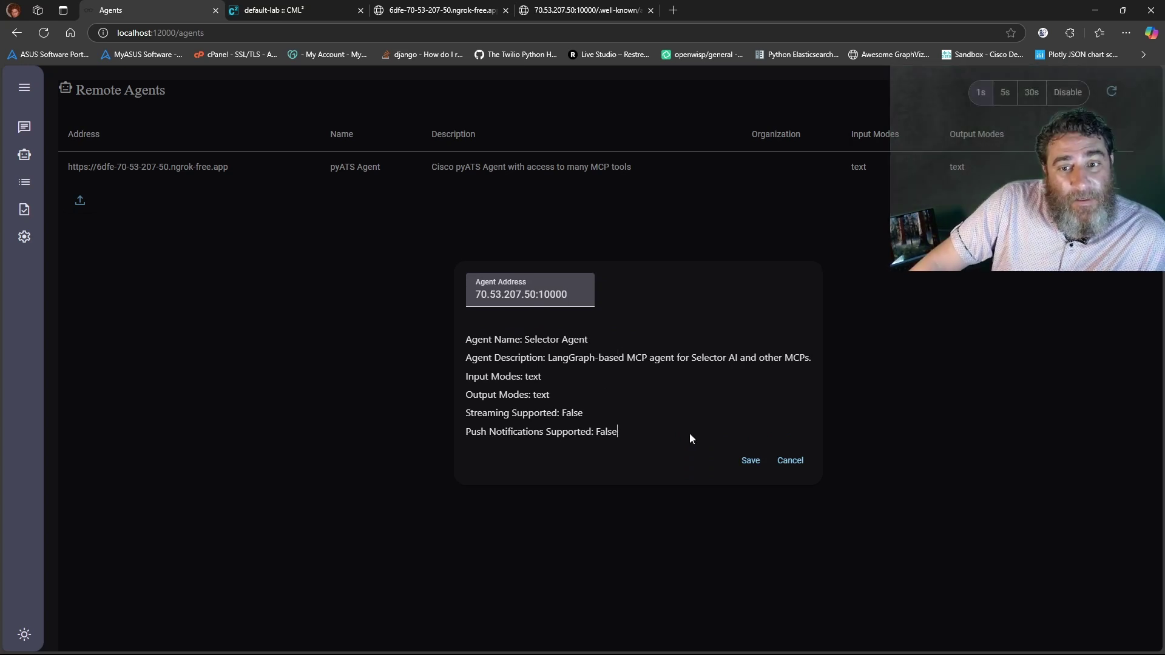
left_click(754, 464)
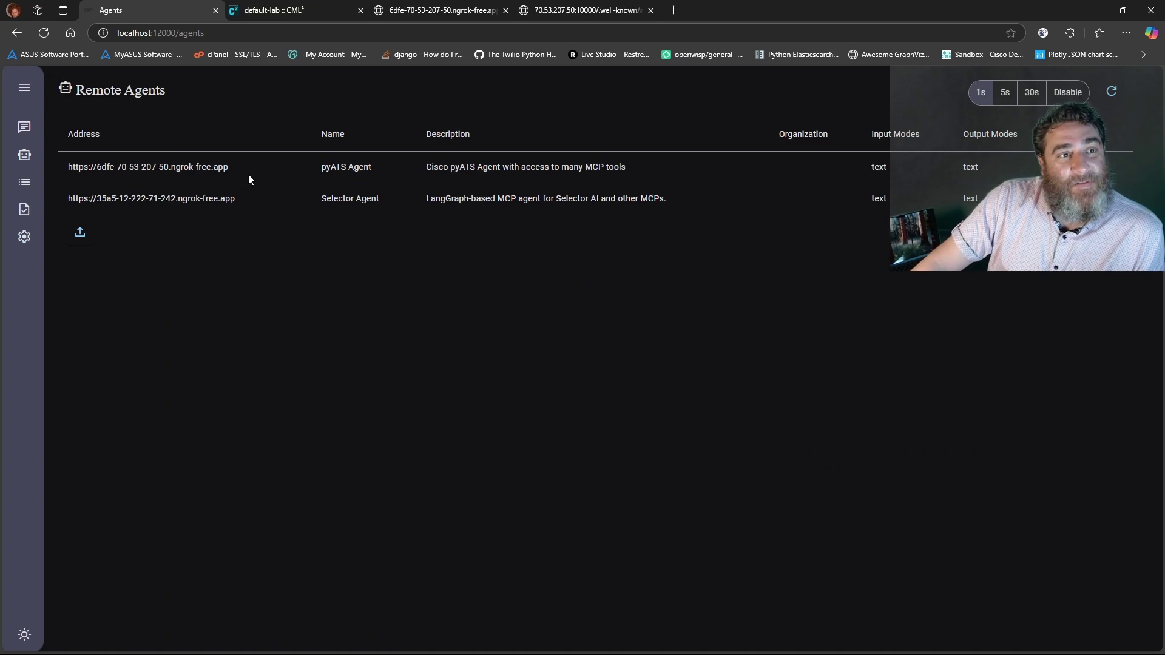
left_click(26, 185)
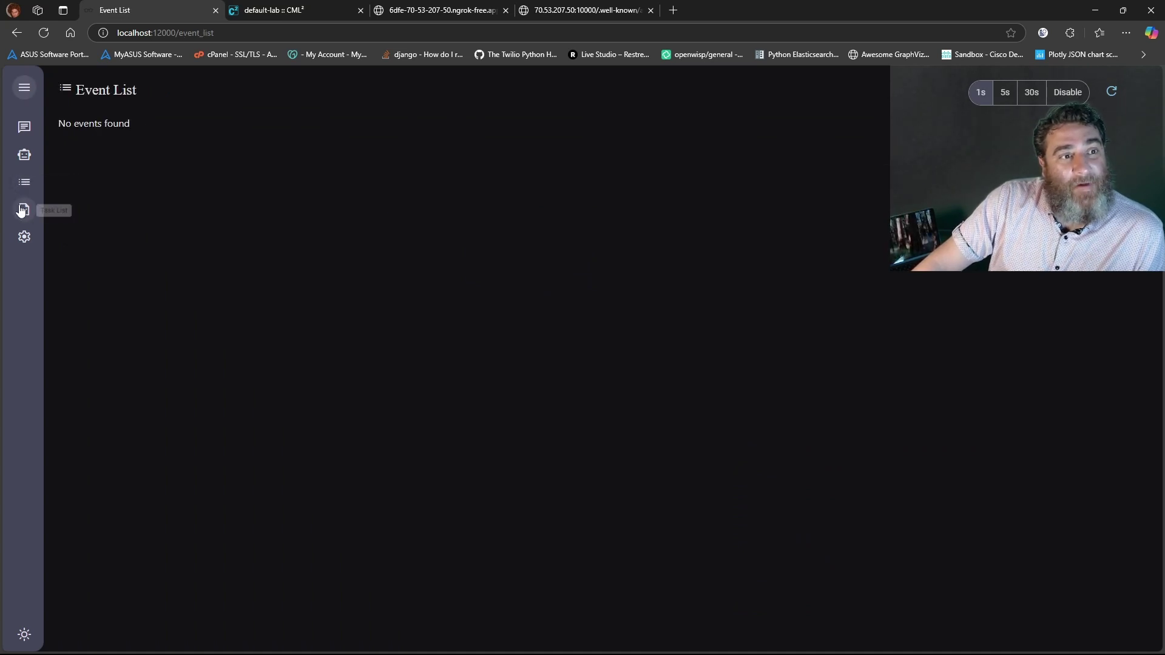
Look at the empty Task List, then return to the Conversations list
left_click(23, 210)
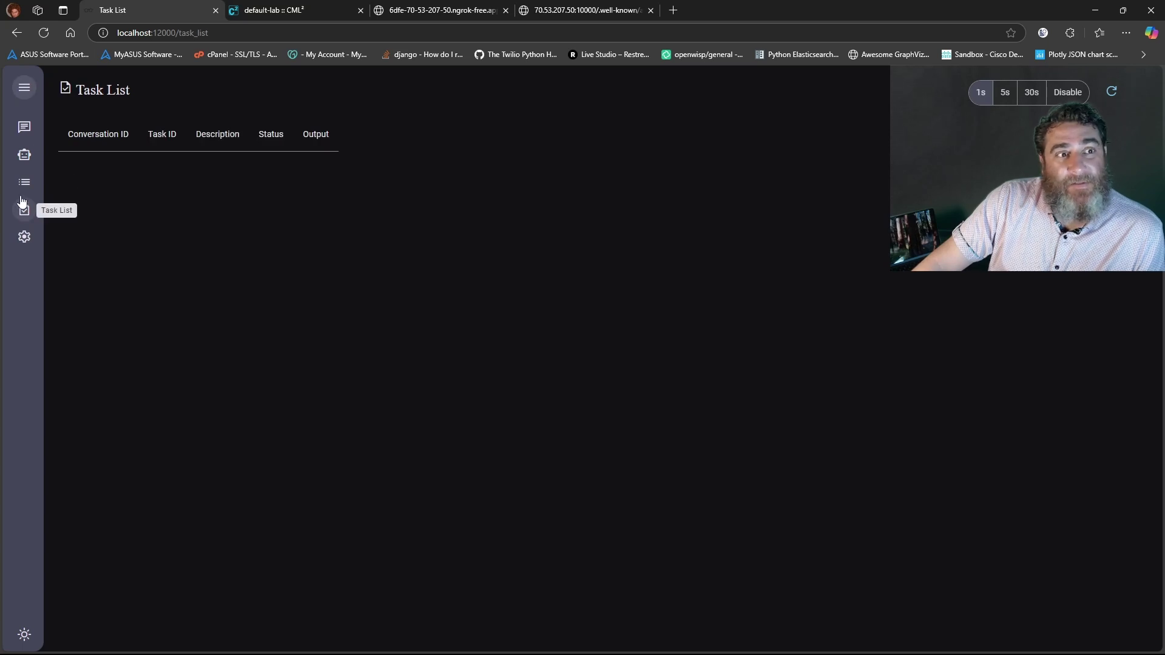
left_click(29, 127)
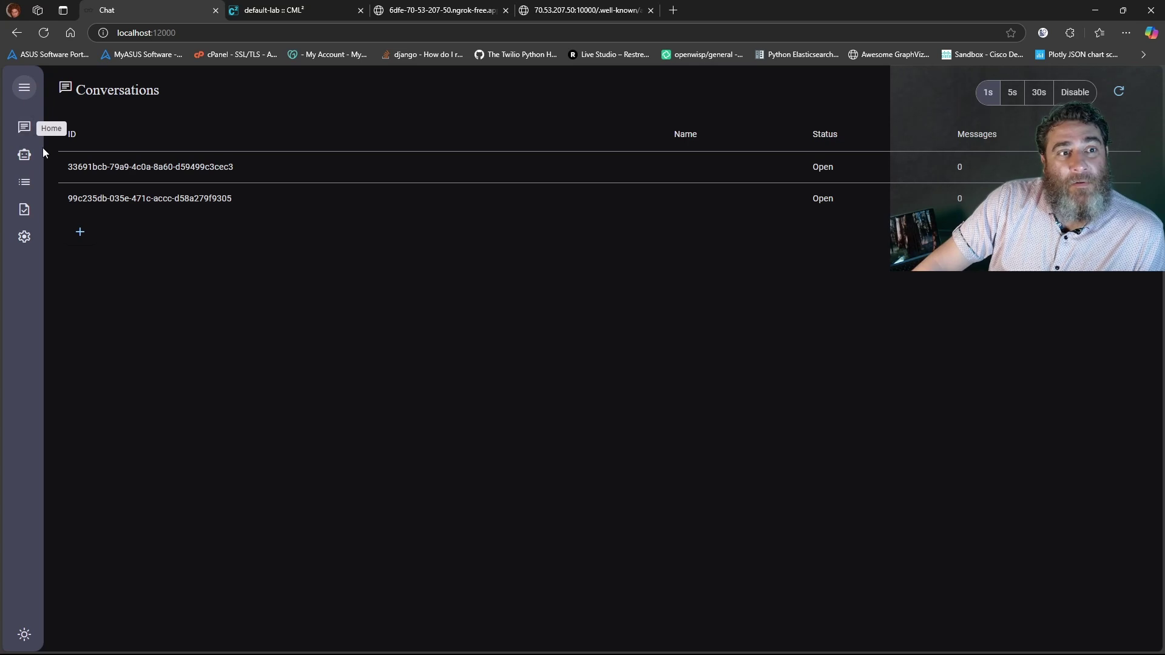
In a new conversation, send 'Can you please help me understand the routing table for device R1 and ask selector ab…' (about S3)
left_click(81, 233)
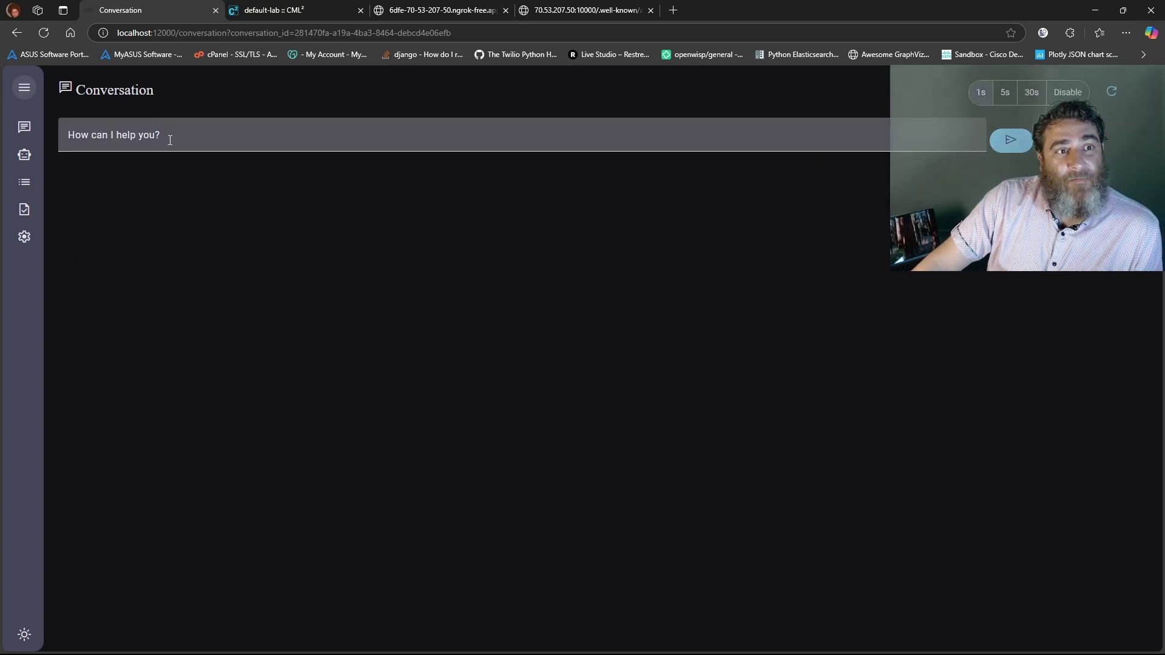
left_click(170, 141)
type("Can")
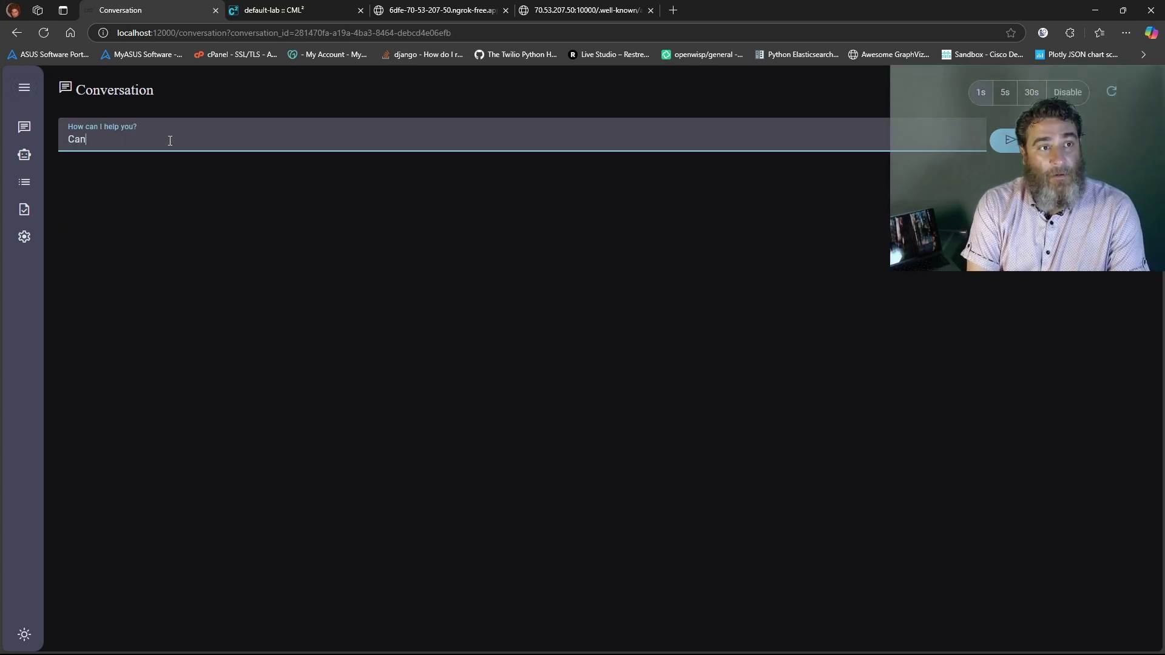
type(" you please help me")
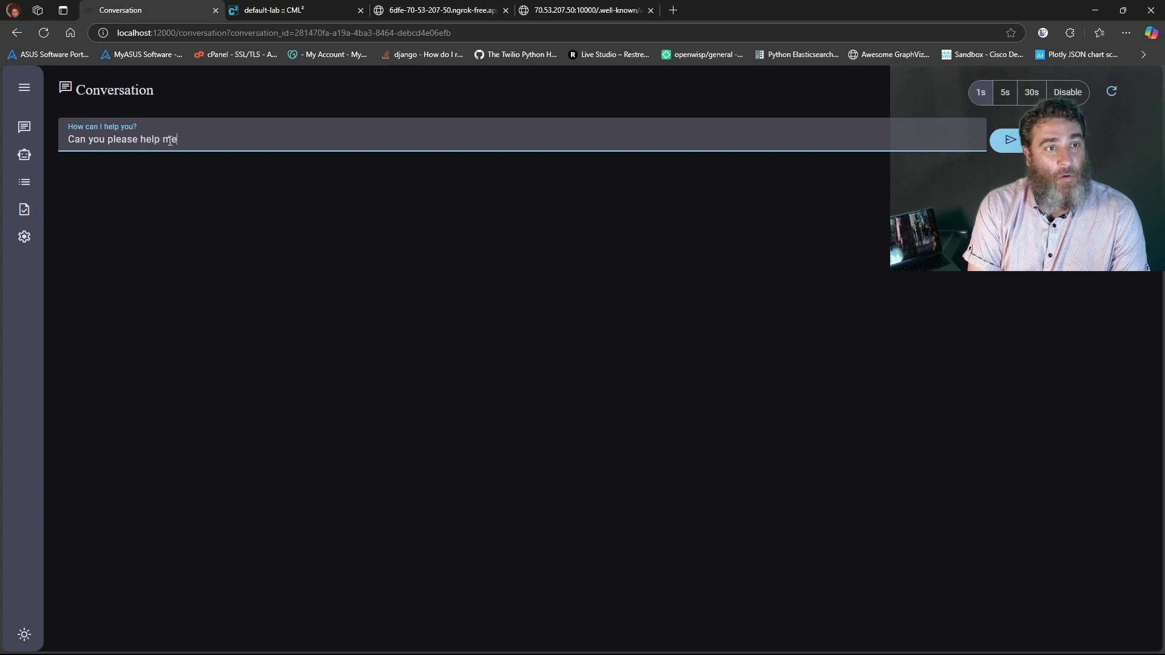
type(" understand ")
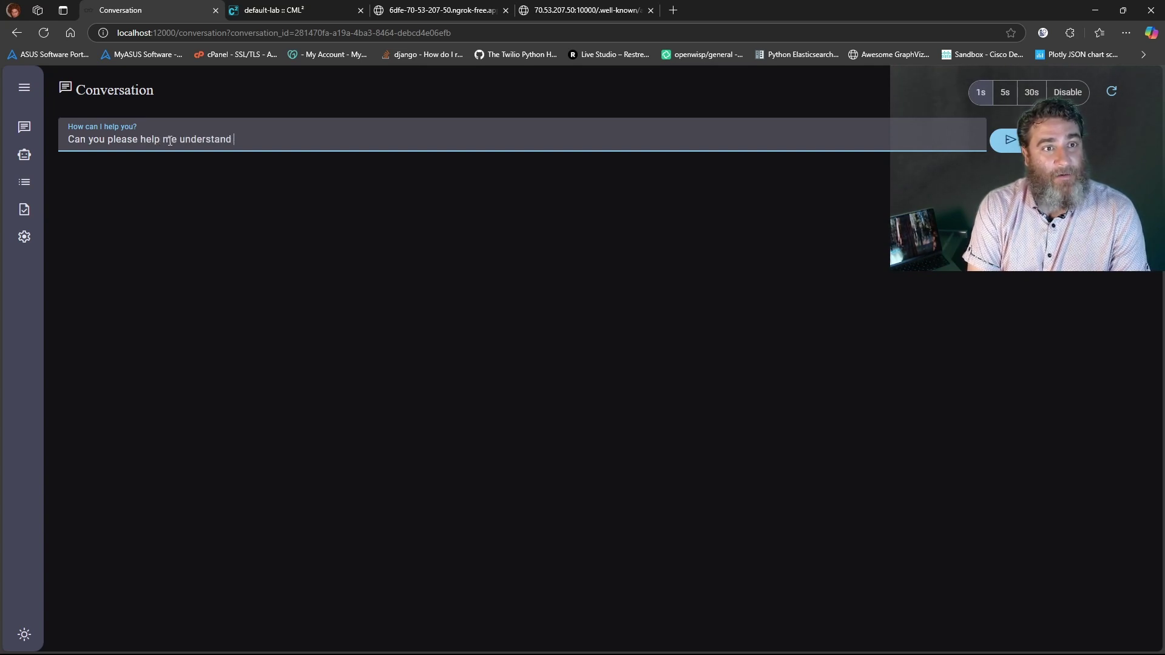
type("the routing table for ")
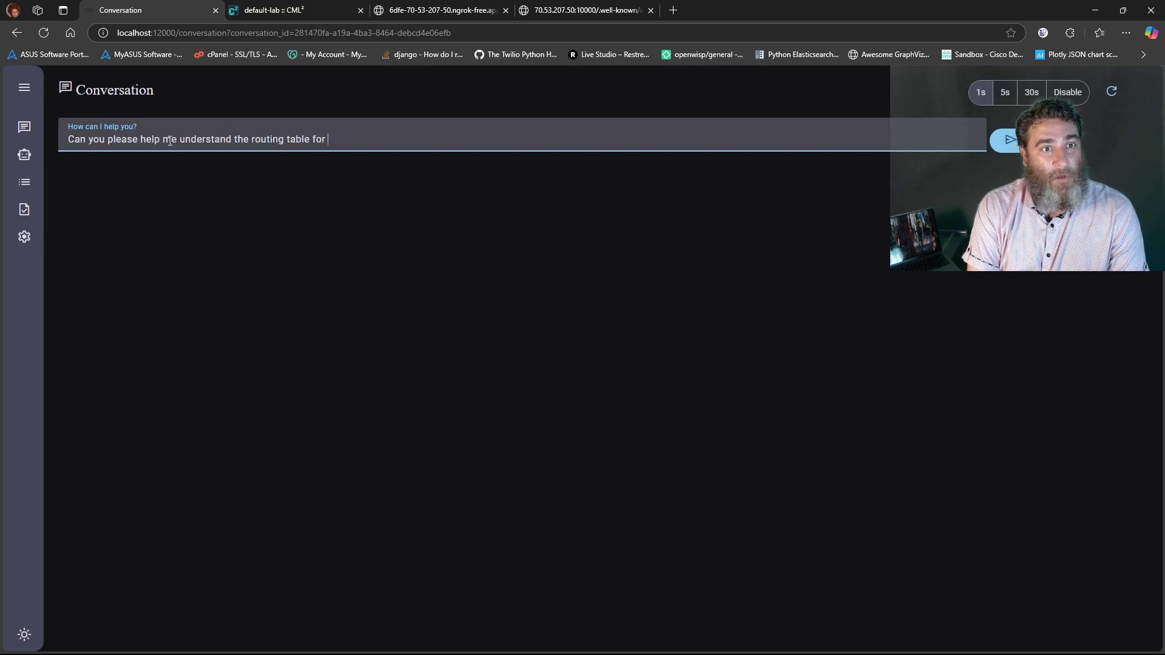
type("device R1 ")
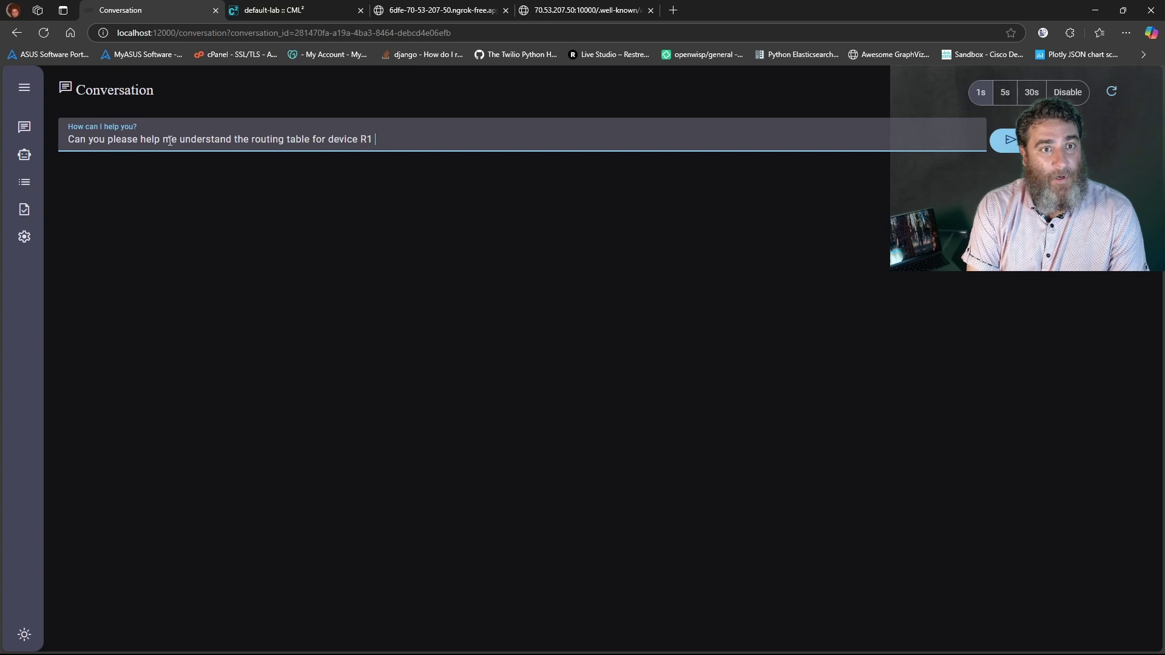
type("and ask s")
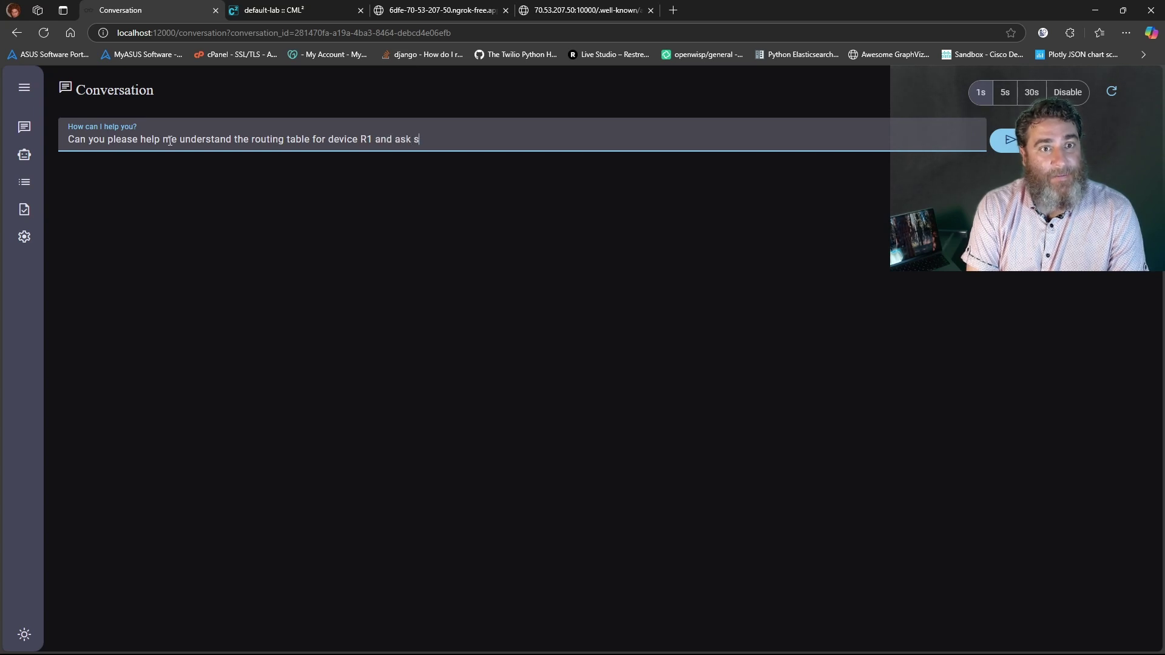
type("elector about ")
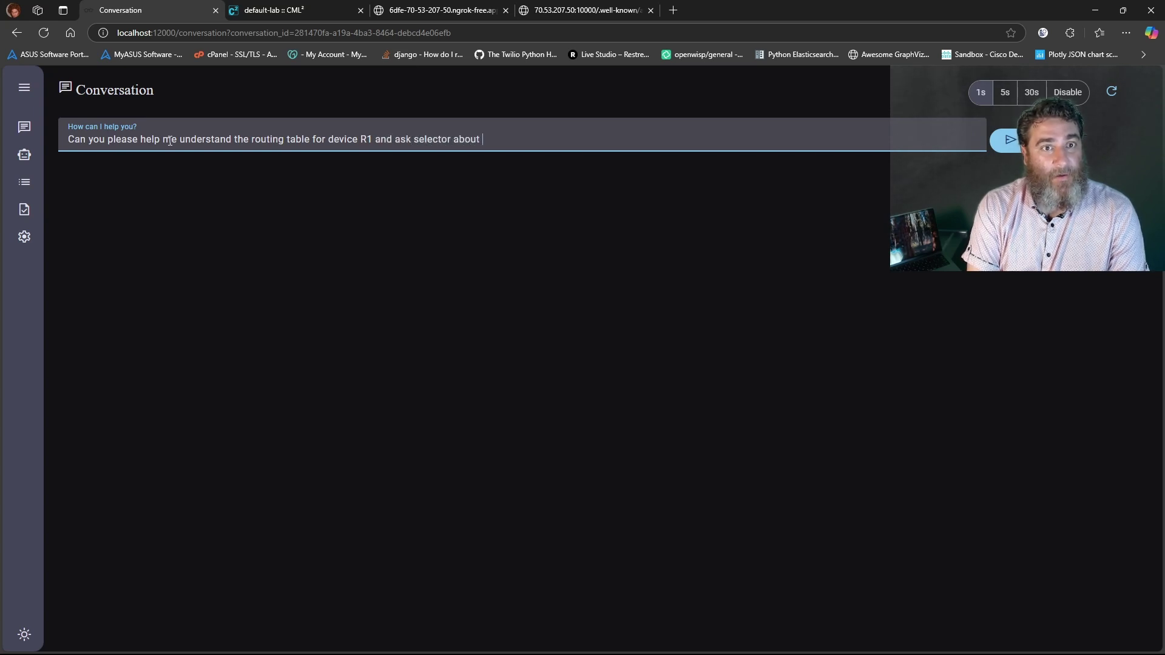
type("the health ")
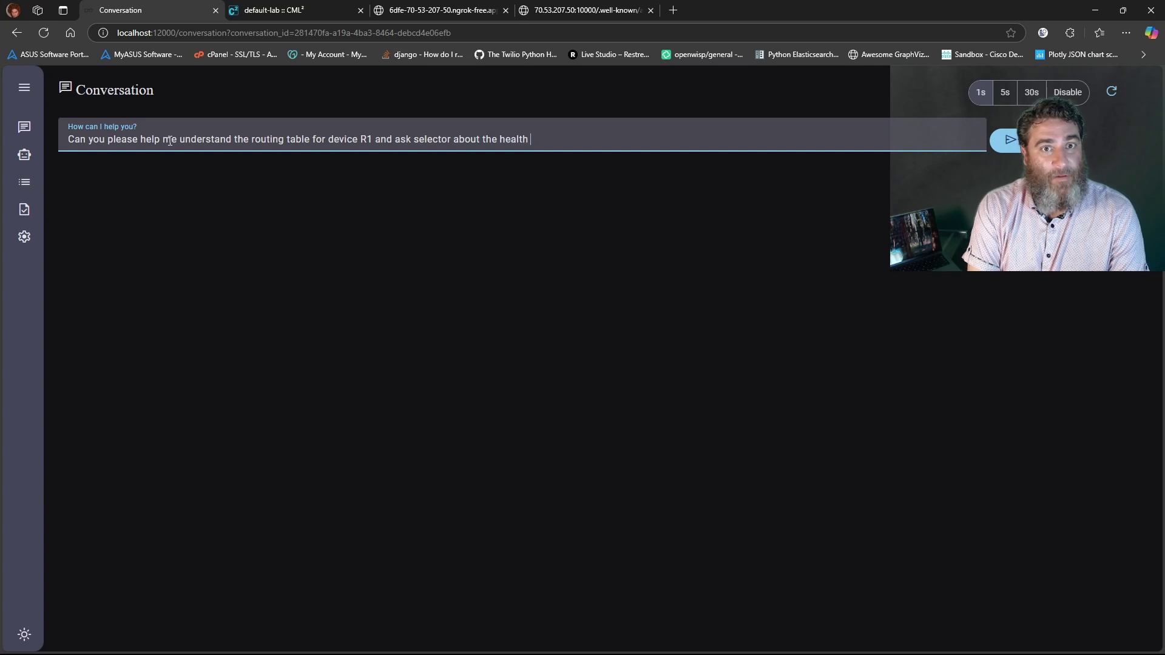
type("of device S3")
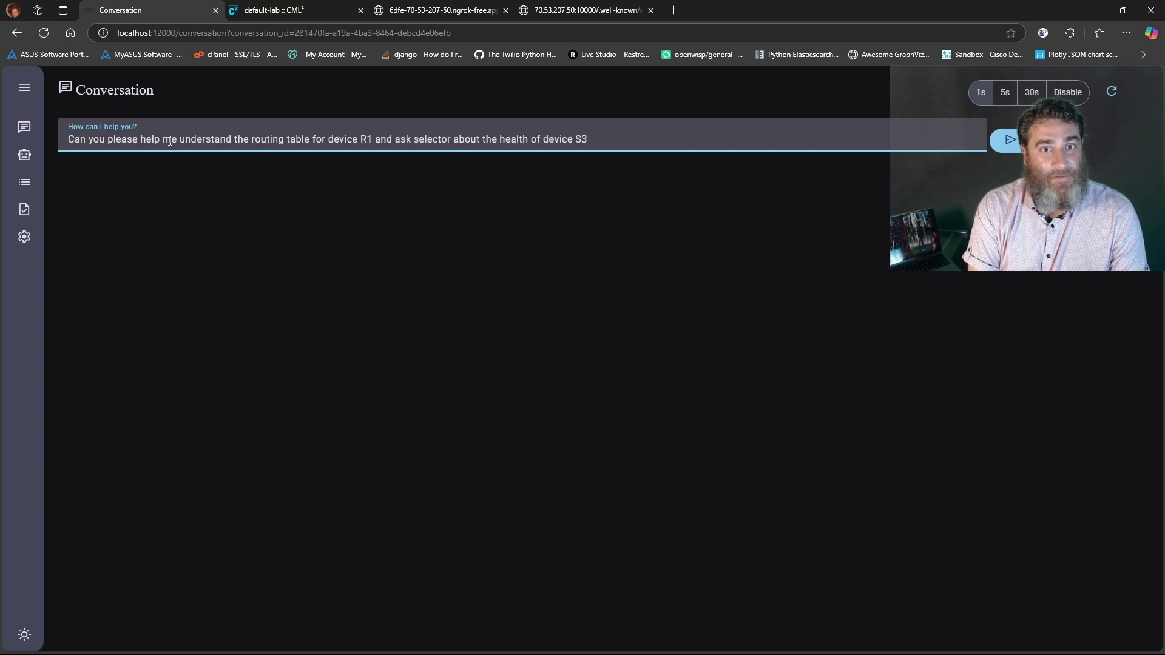
left_click(1008, 139)
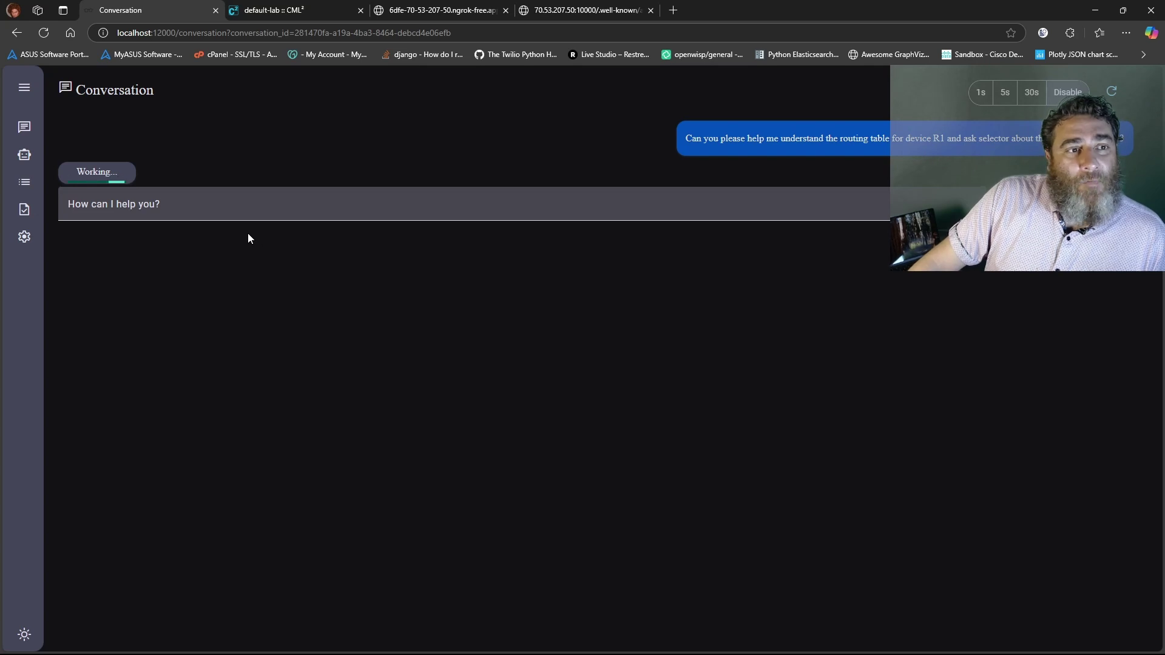
Glance at the a2a-adapter logs, browse Event List, Task List and Agents, then reopen the R1 routing conversation
left_click(341, 641)
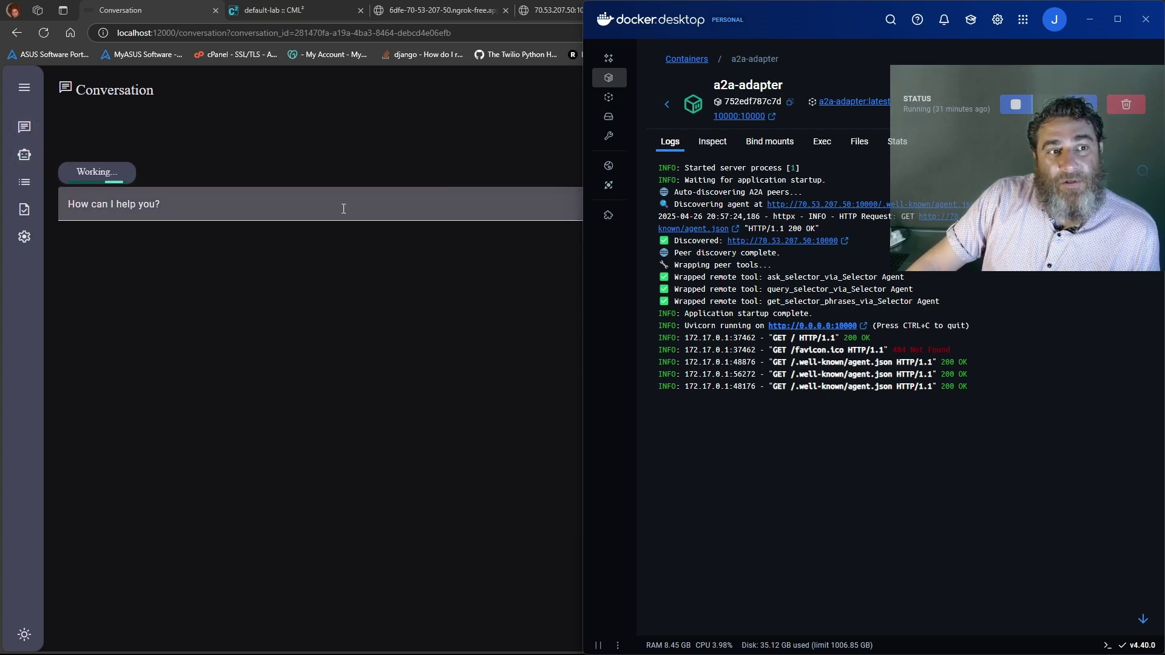
key("alt+Tab")
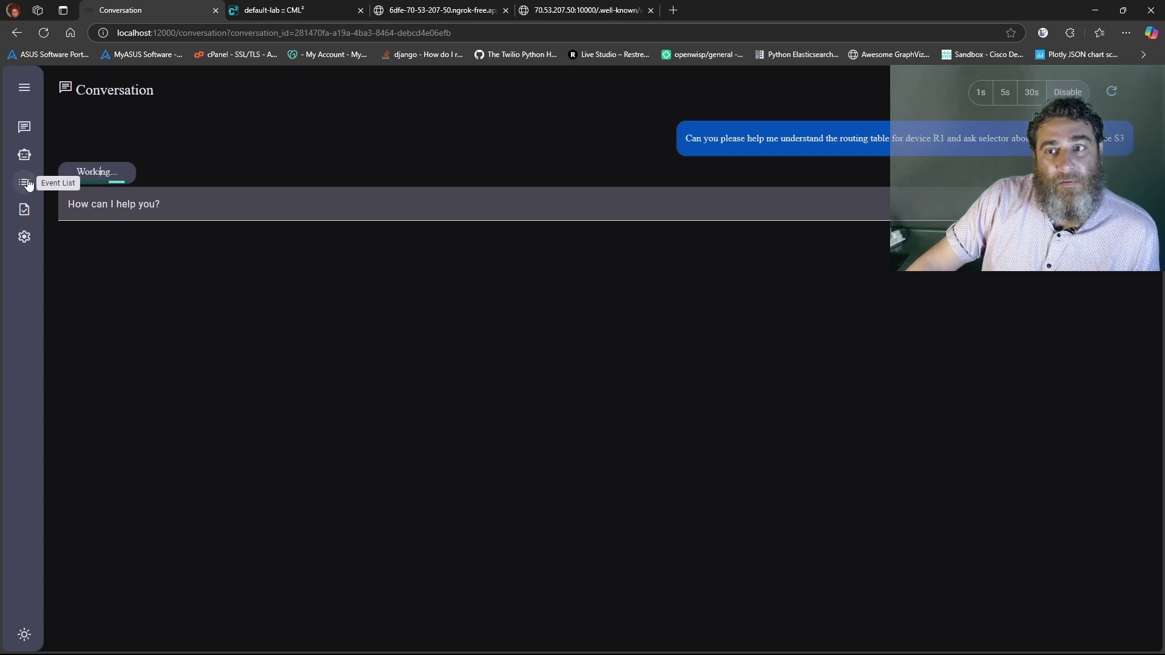
left_click(24, 182)
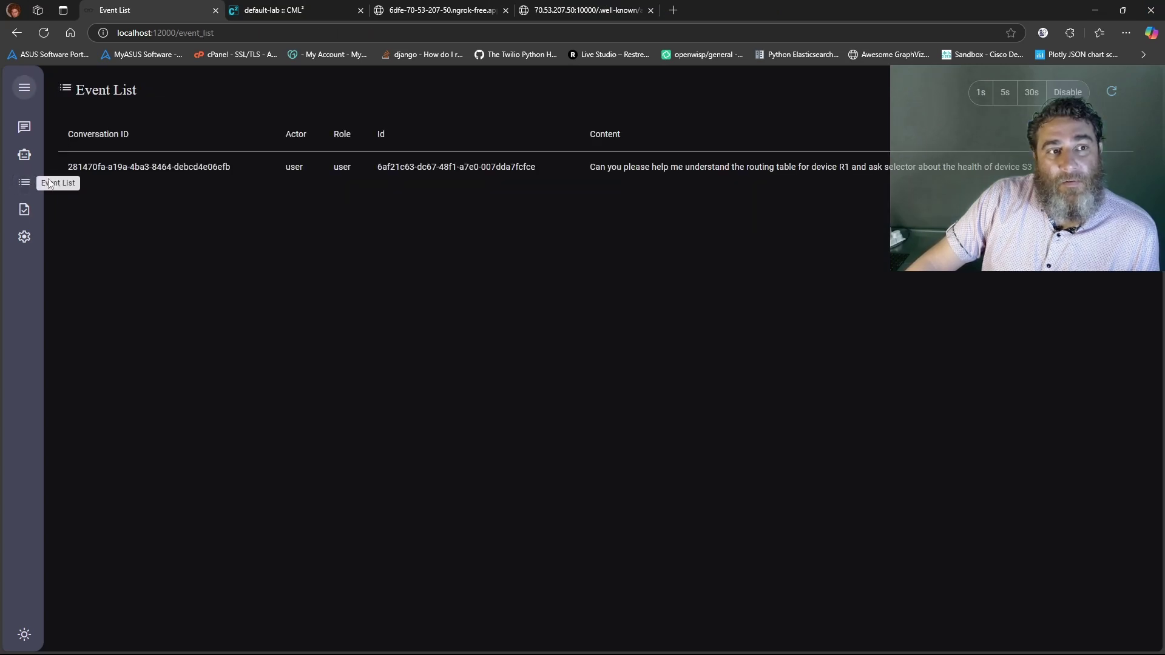
left_click(24, 209)
left_click(24, 182)
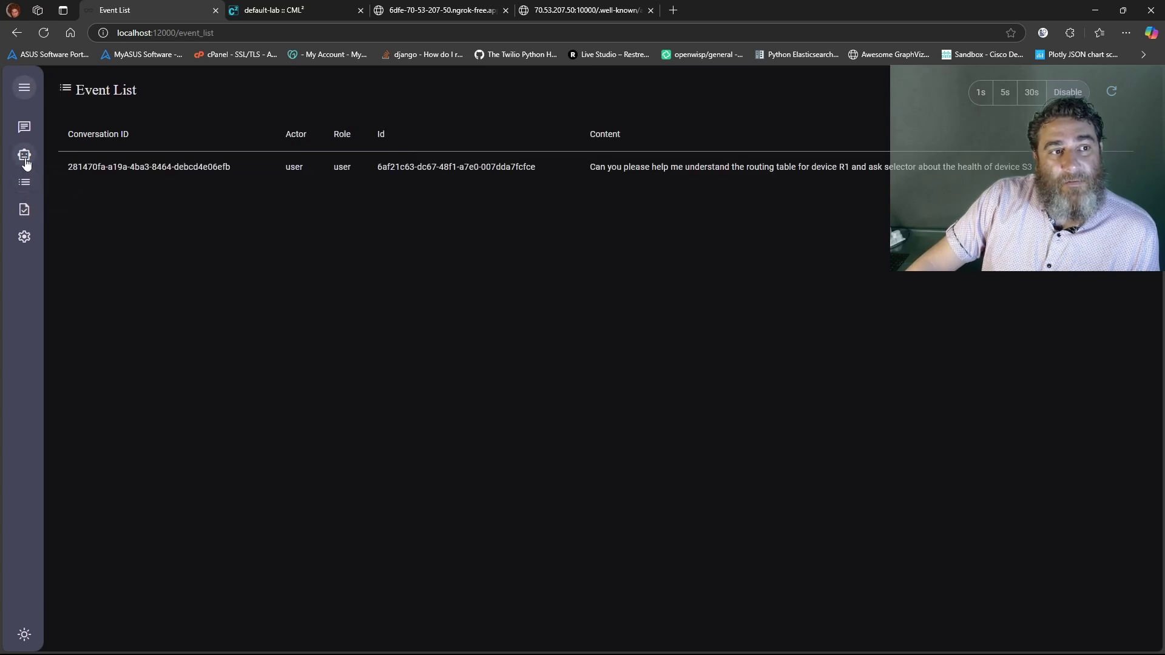
left_click(24, 155)
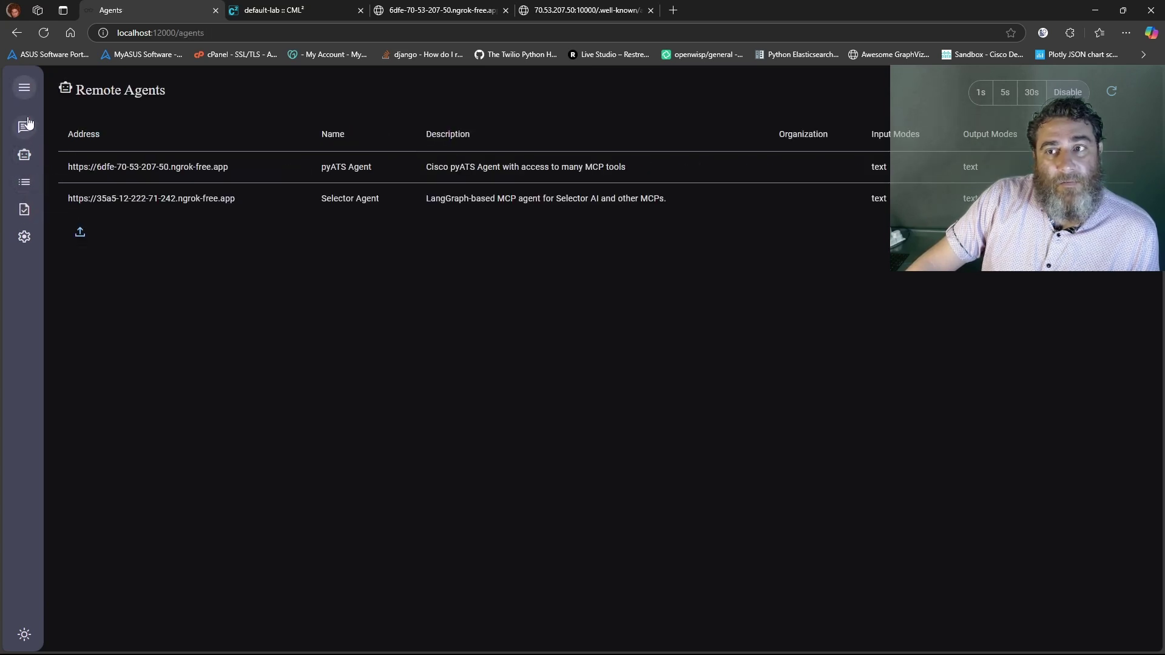
left_click(24, 126)
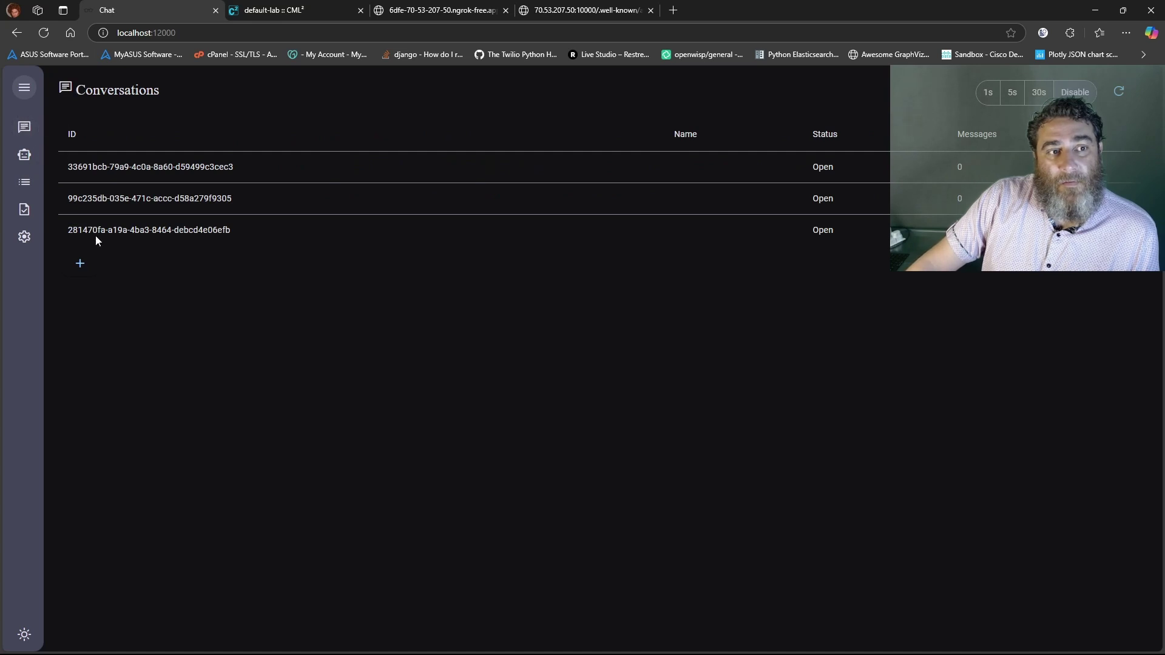
left_click(112, 230)
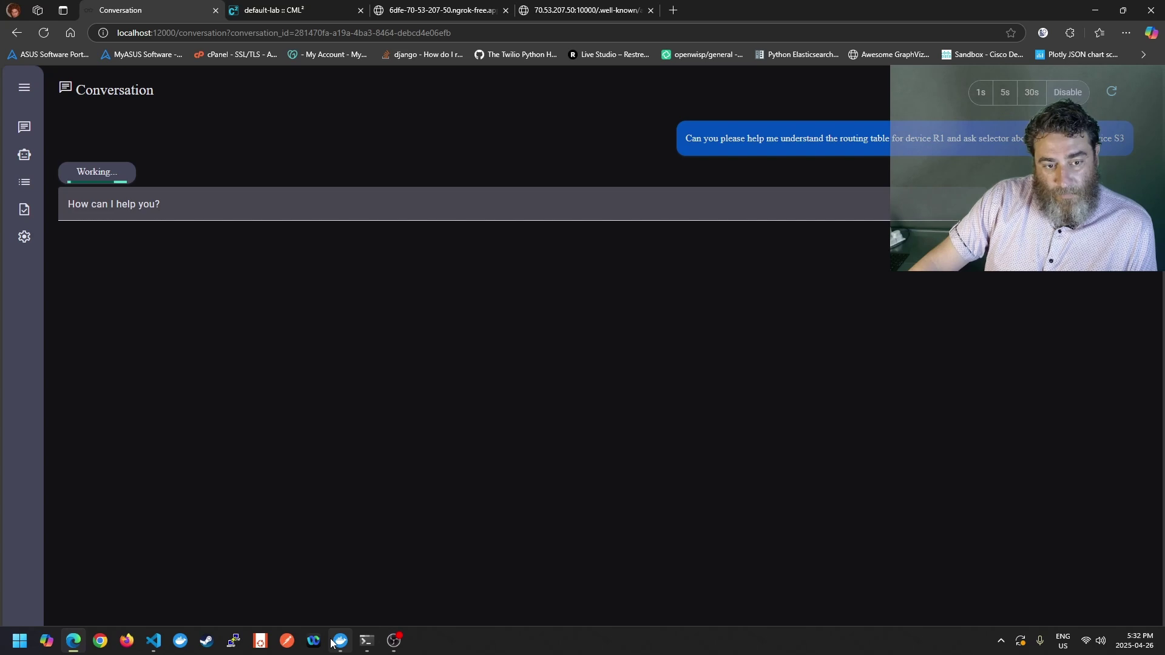
Recheck the a2a-adapter logs, visit Studio Settings, reopen the R1 routing conversation and view the logs again
left_click(334, 643)
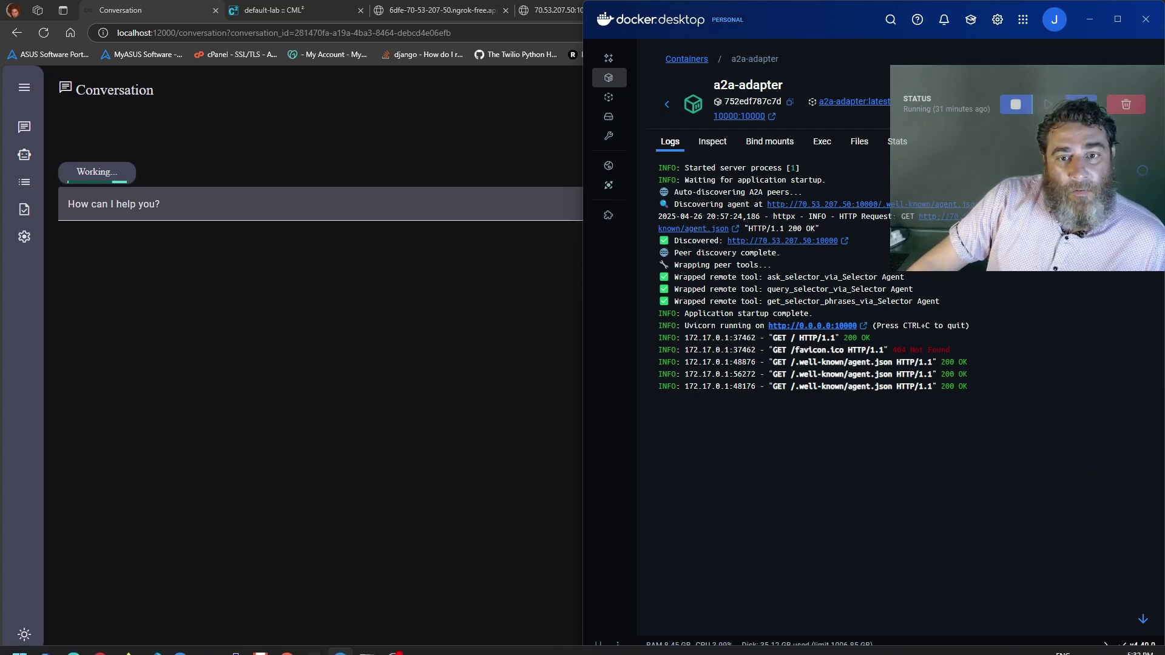
mouse_move(340, 645)
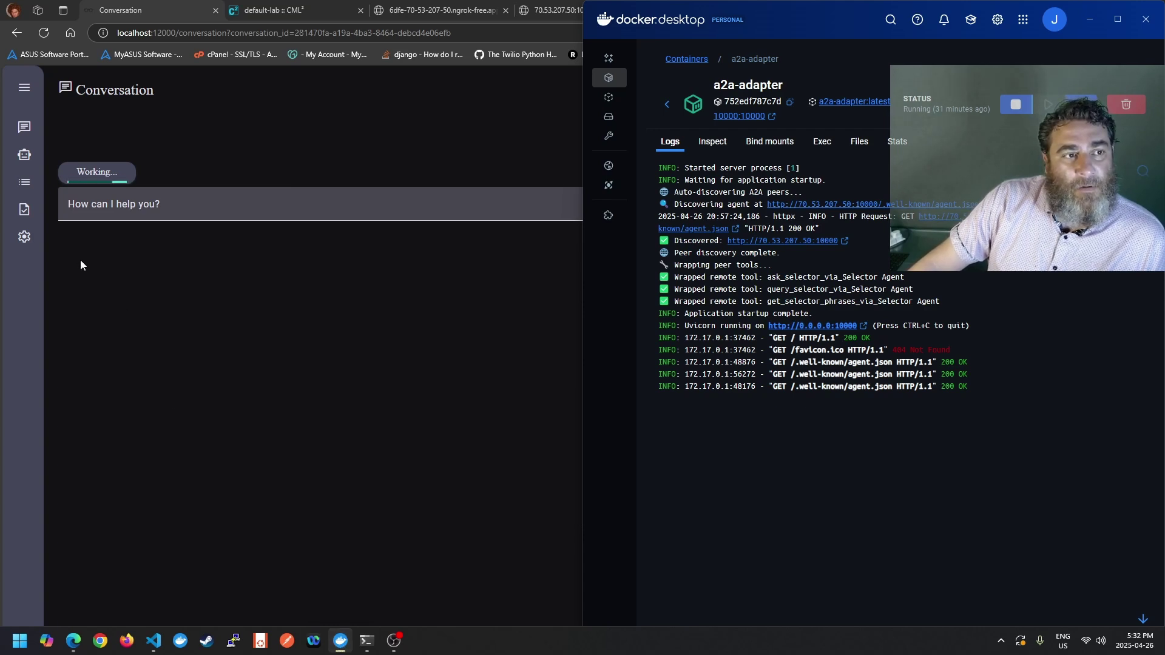
left_click(24, 89)
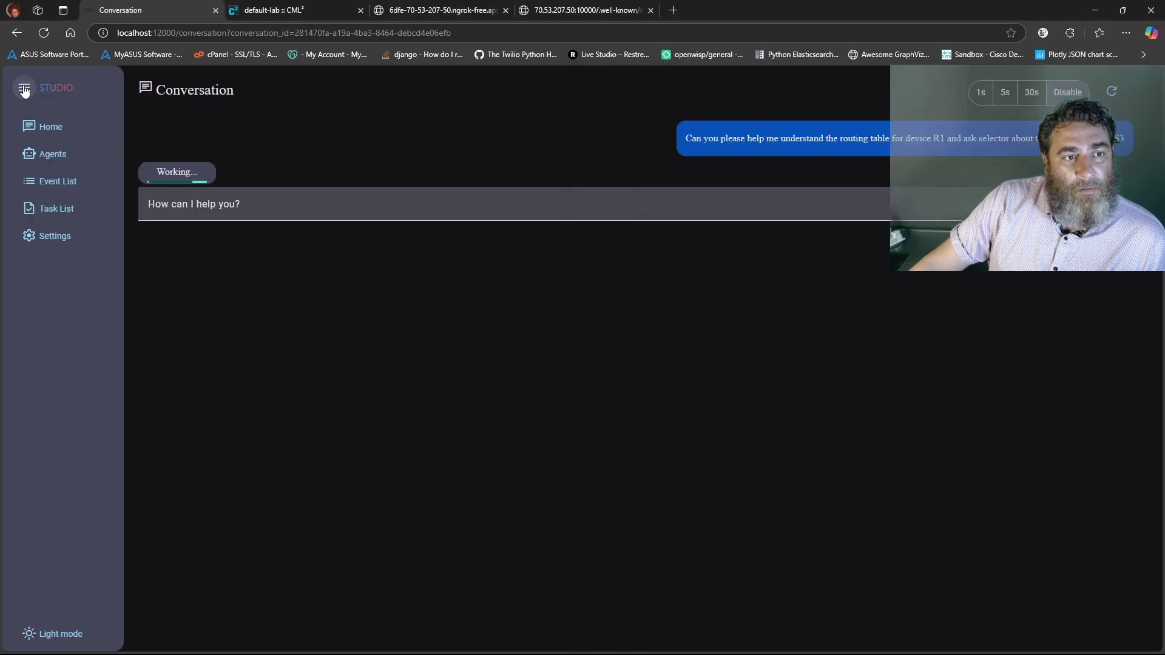
left_click(55, 236)
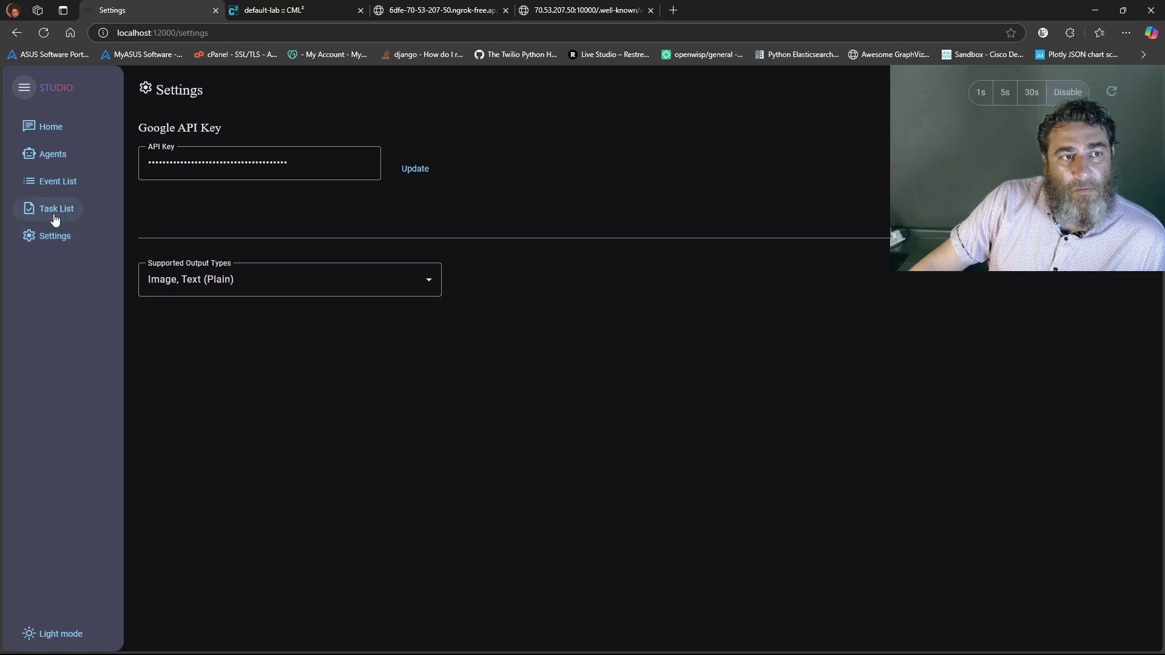
left_click(52, 137)
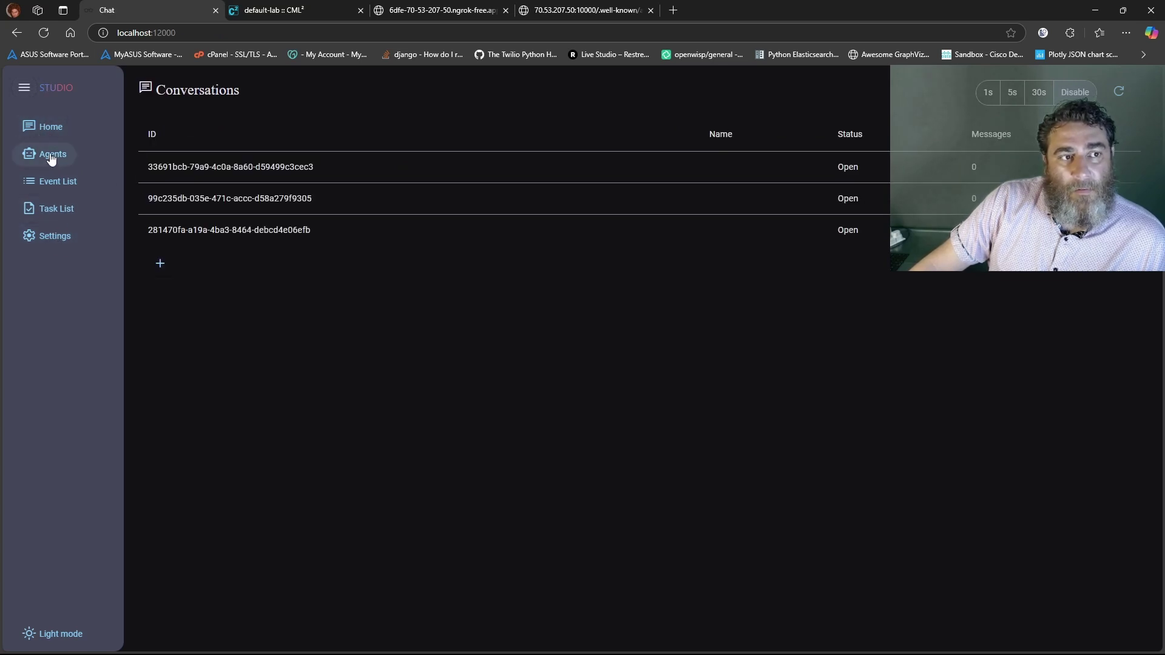
left_click(217, 240)
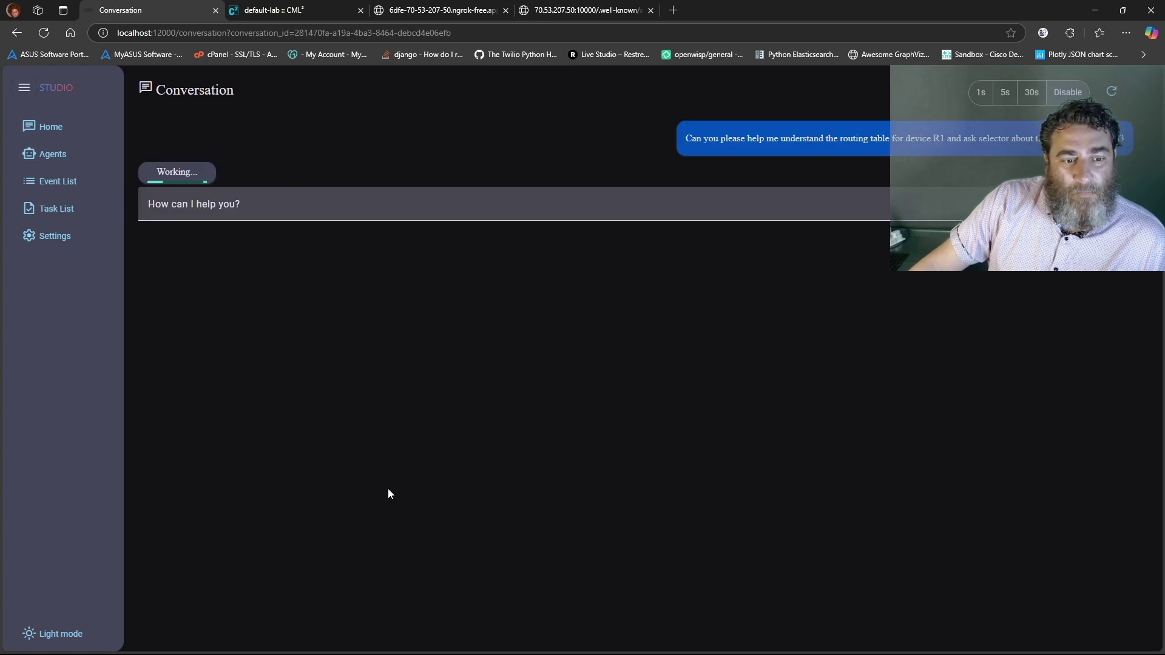
mouse_move(394, 640)
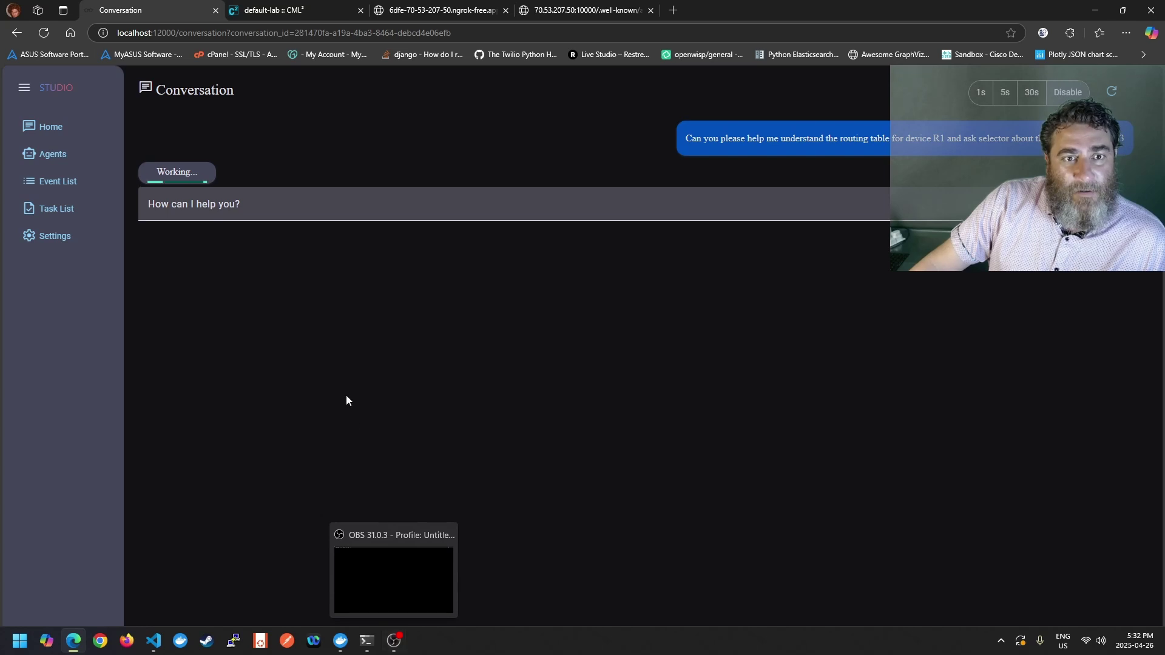
left_click(341, 642)
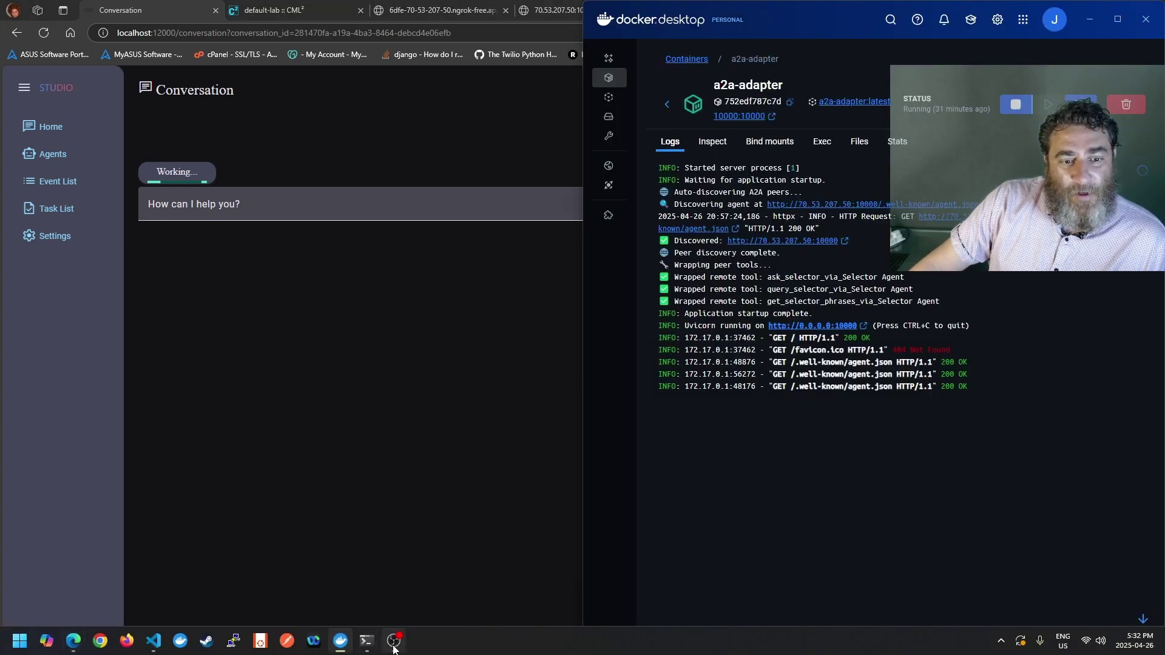
In the demo README, select the 'uv run main.py' command and the port 12000 note
mouse_move(154, 649)
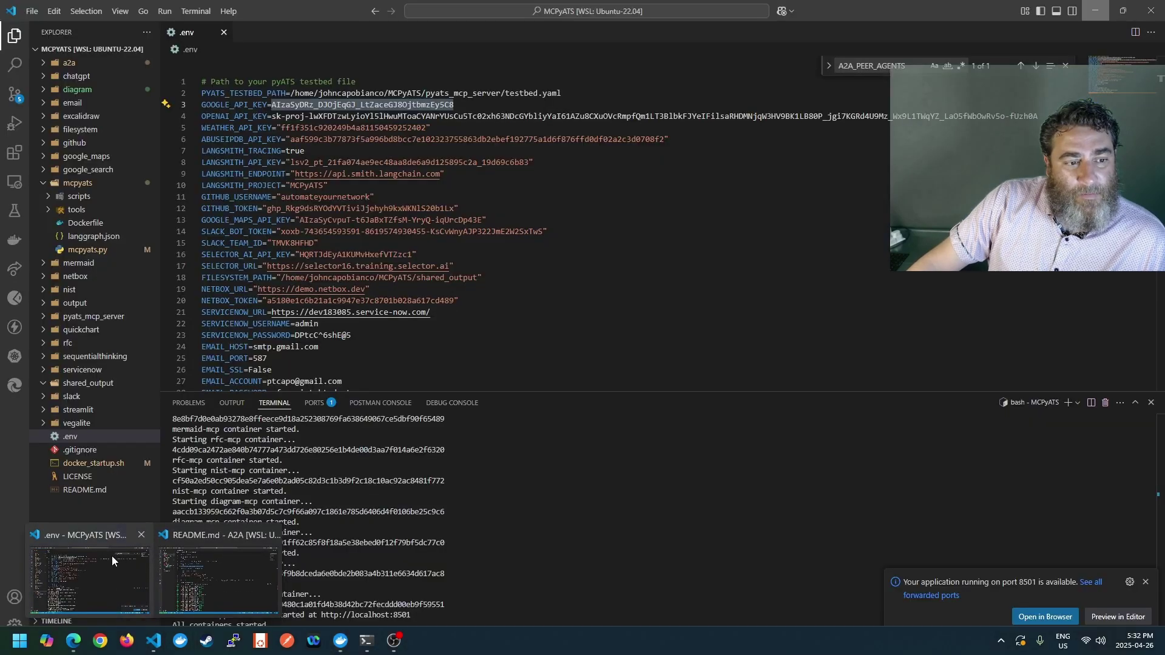
left_click(190, 568)
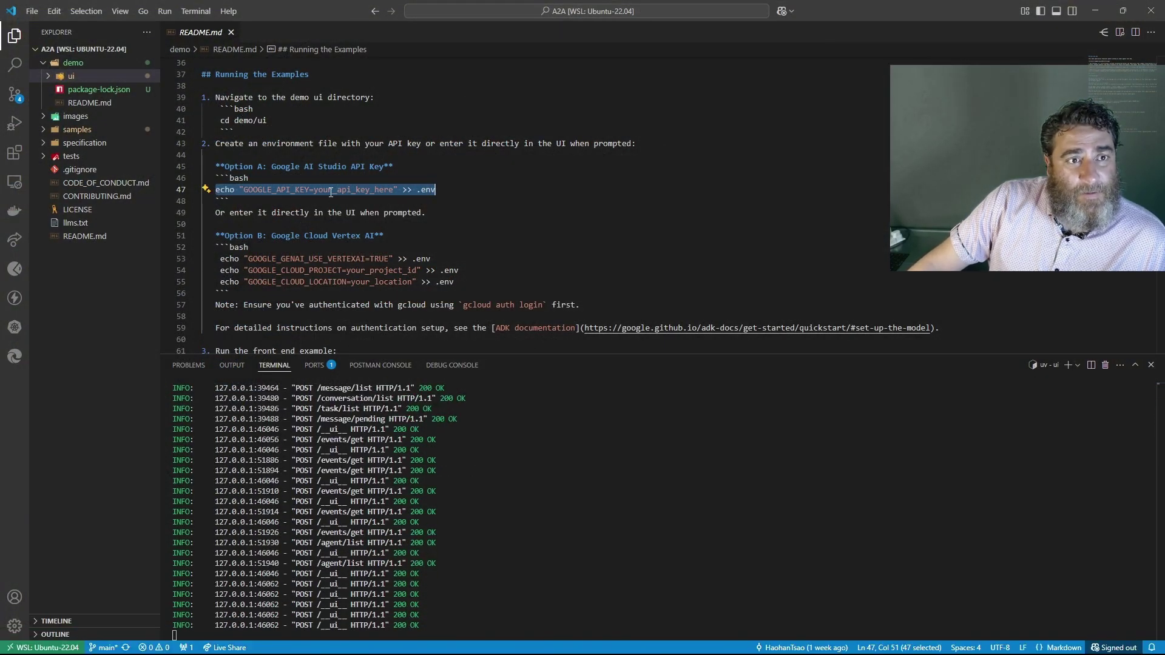
scroll(329, 194, "down", 3)
left_click_drag(323, 253, 211, 241)
left_click_drag(452, 271, 202, 276)
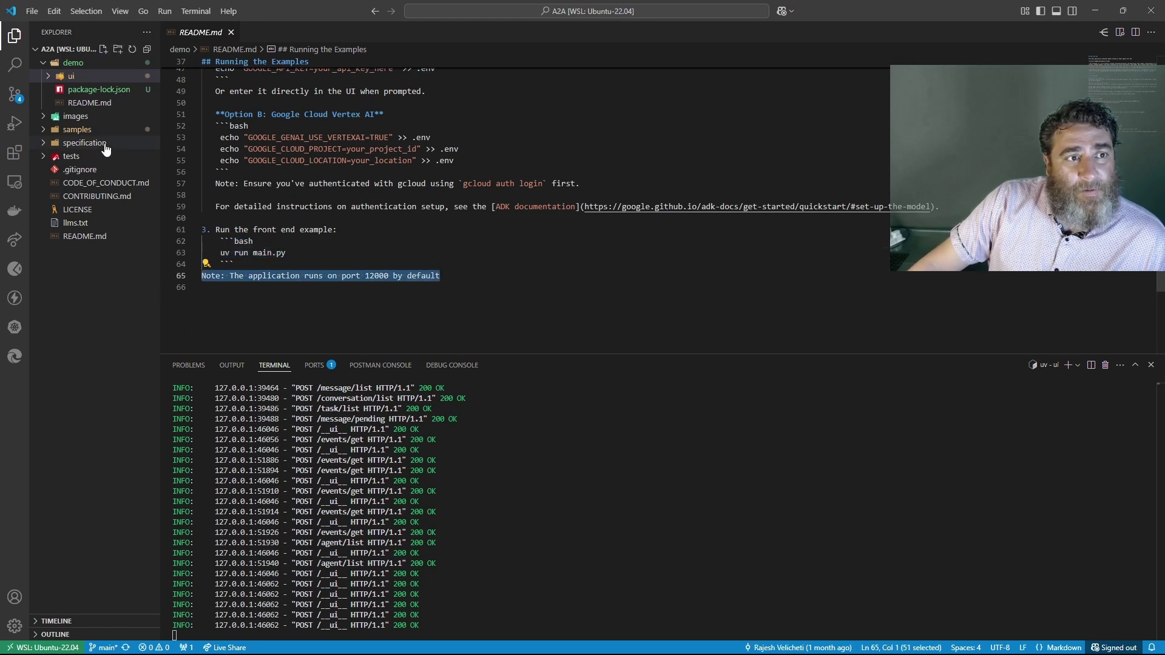
Browse the ui folder and its README, then return to the demo README
left_click(83, 103)
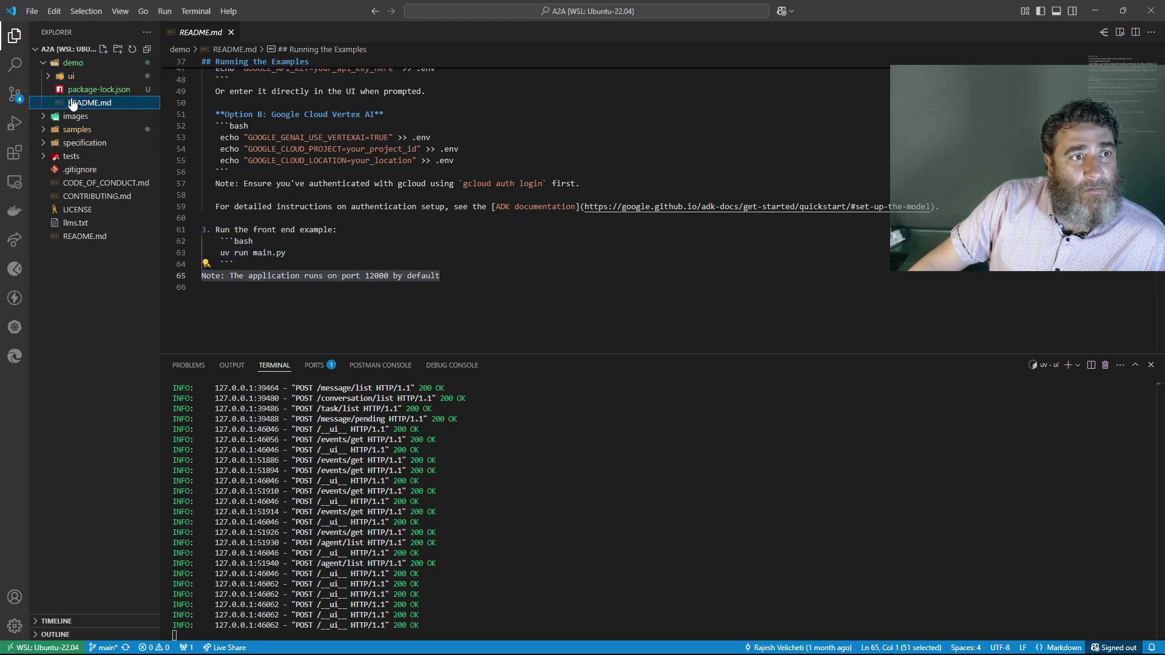
left_click(47, 77)
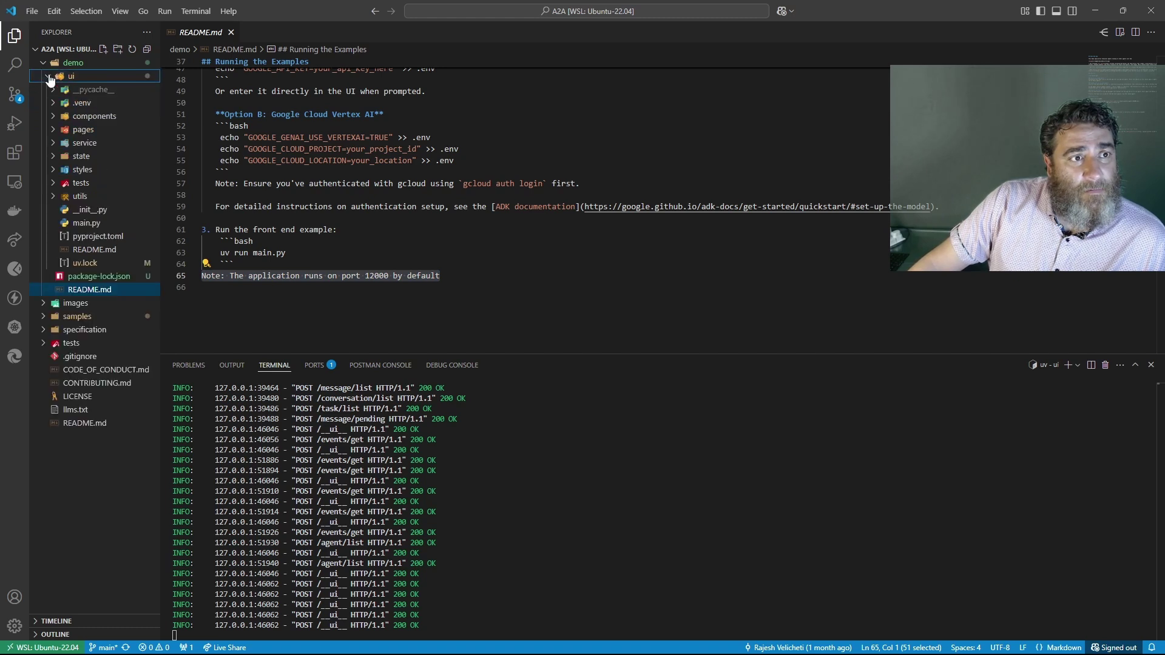
left_click(85, 250)
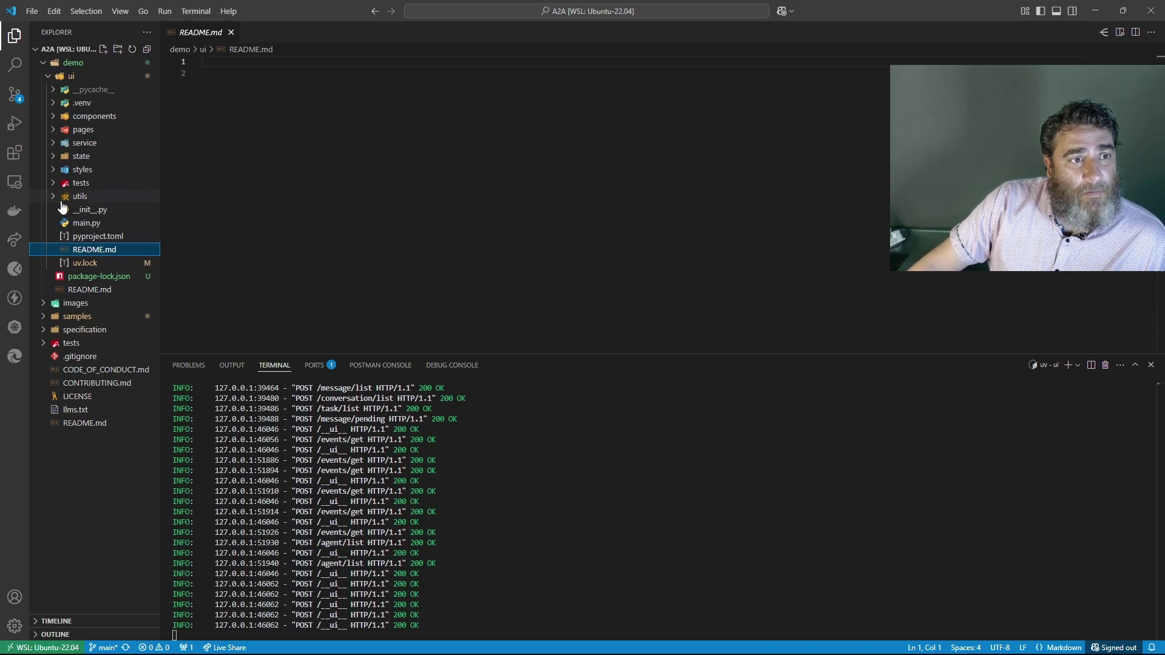
left_click(50, 76)
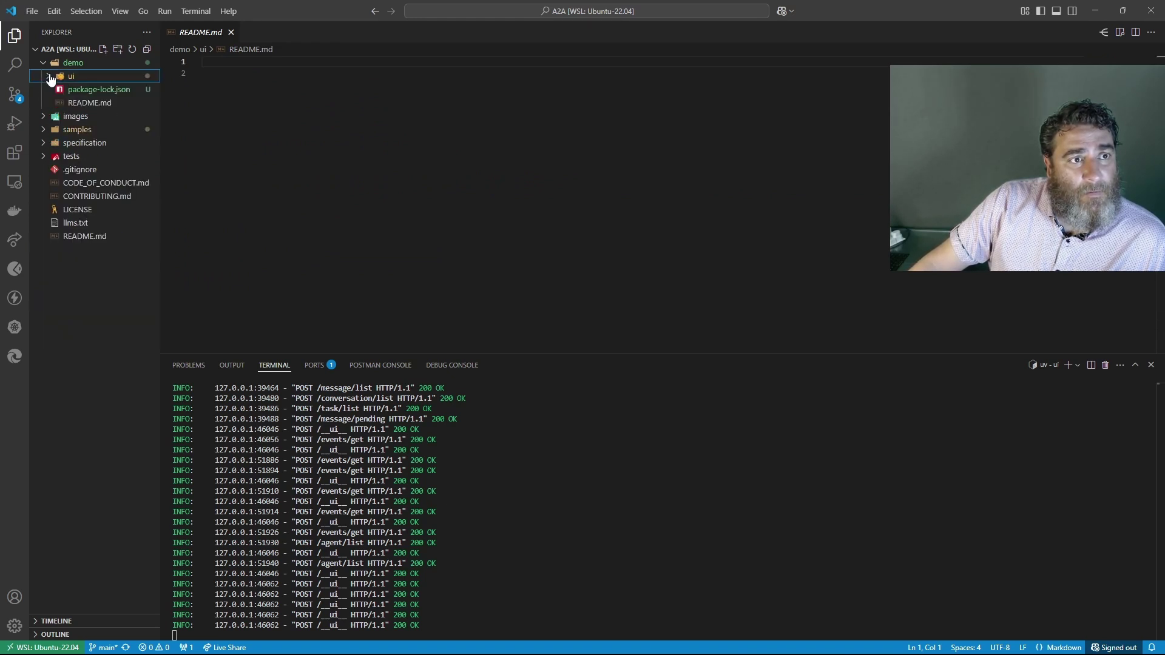
left_click(76, 104)
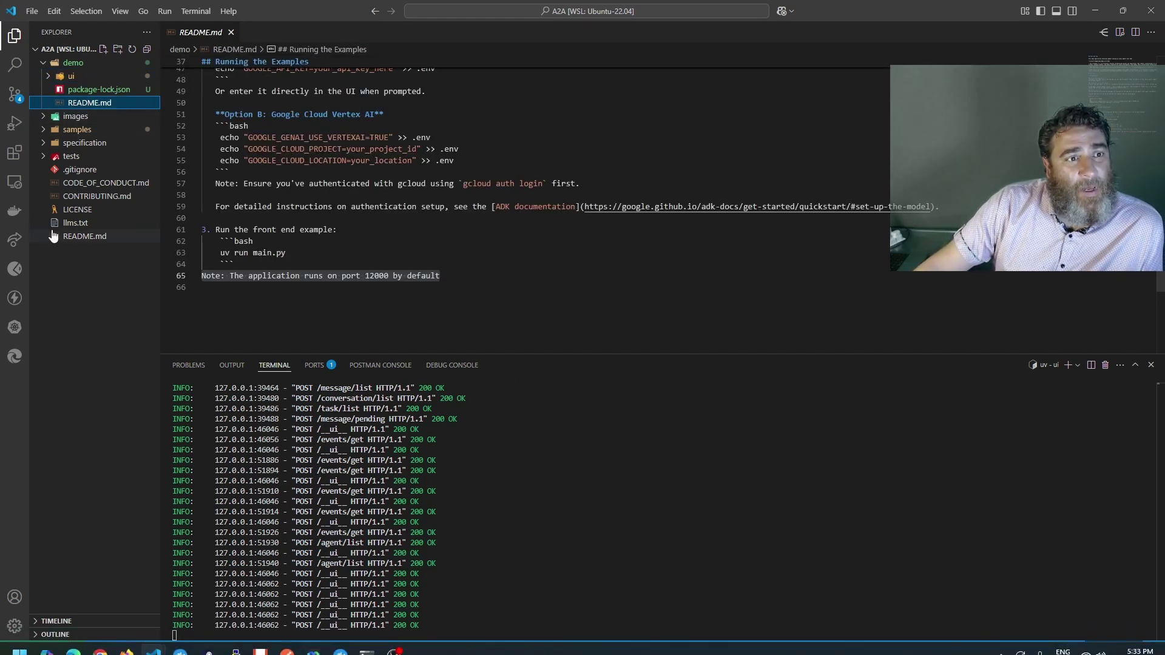
Open the root README, follow its Multi-Agent Web App link, then return to the Studio conversation
left_click(75, 236)
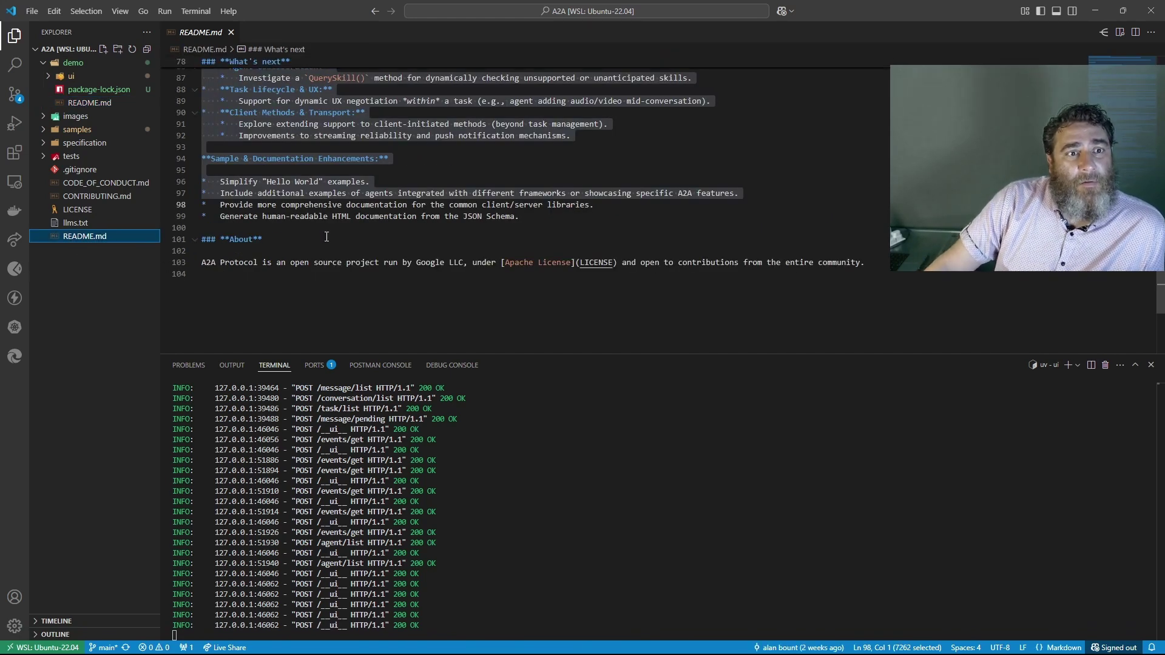
scroll(327, 236, "up", 8)
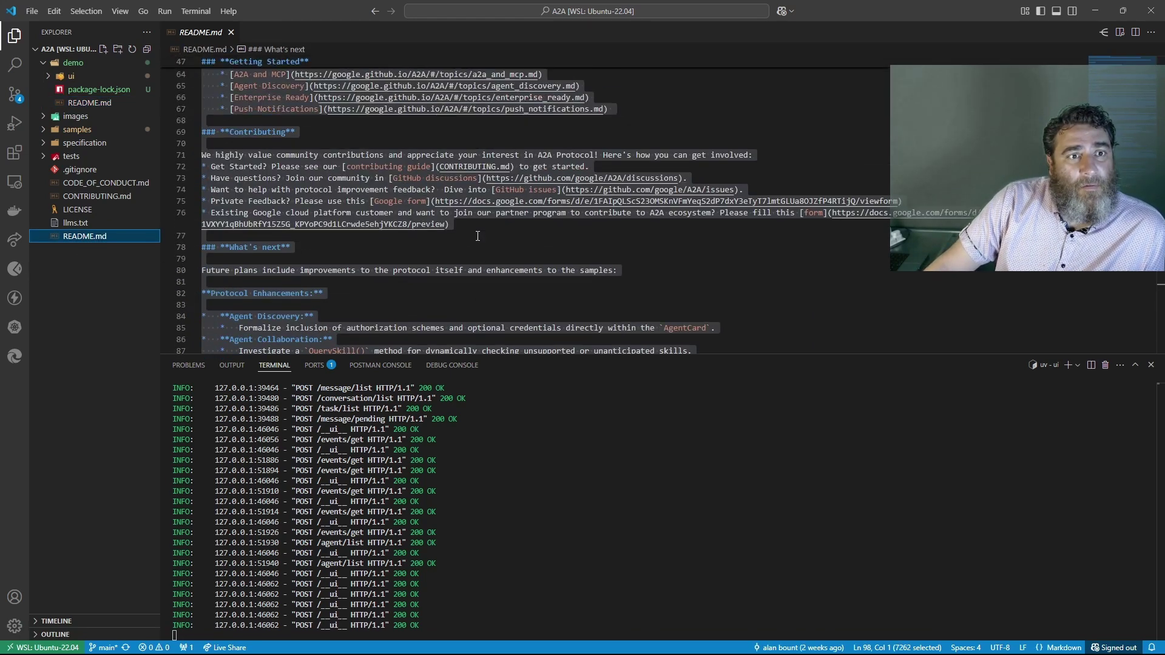
scroll(478, 236, "up", 5)
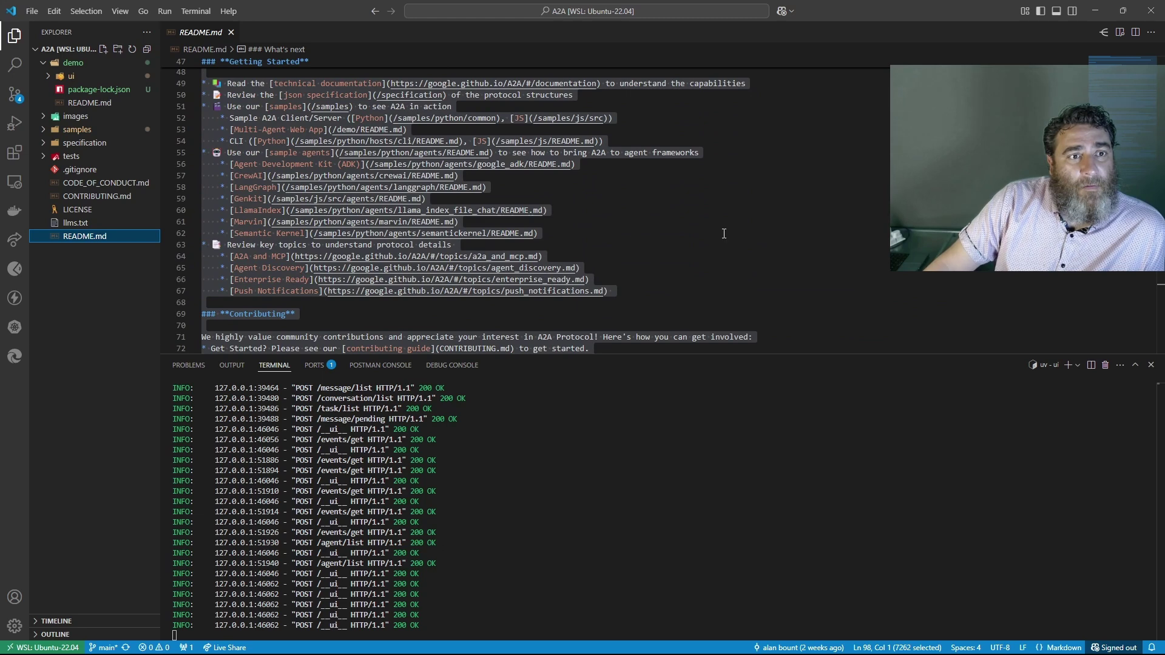
scroll(724, 234, "up", 1)
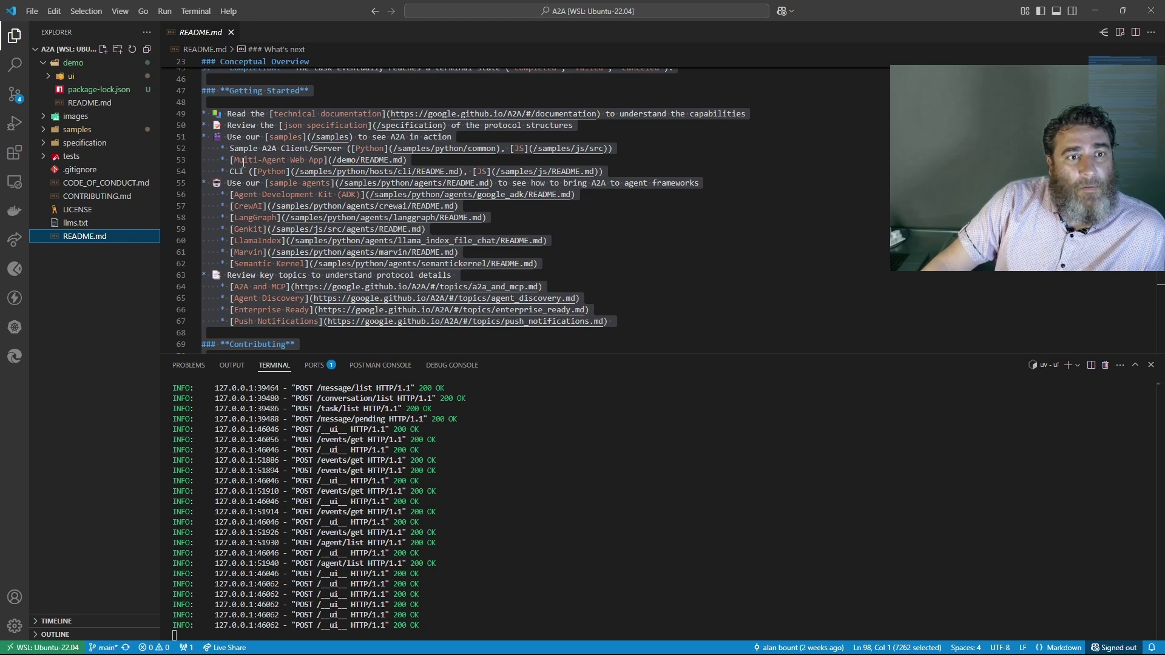
left_click(369, 160, "ctrl")
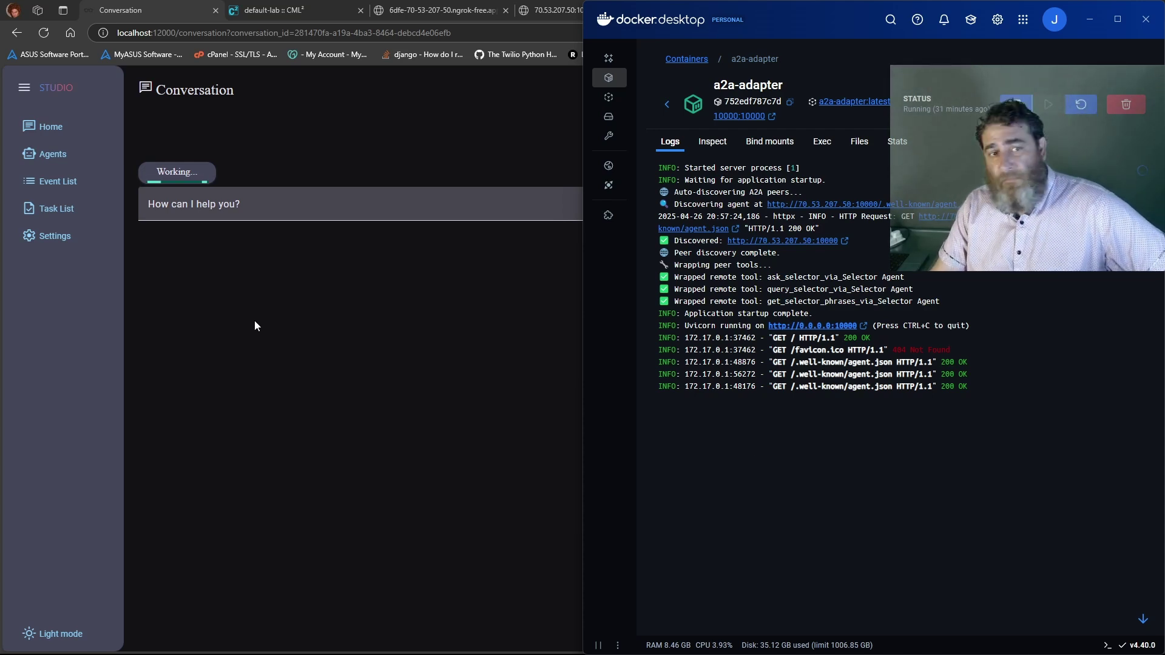
left_click(341, 276)
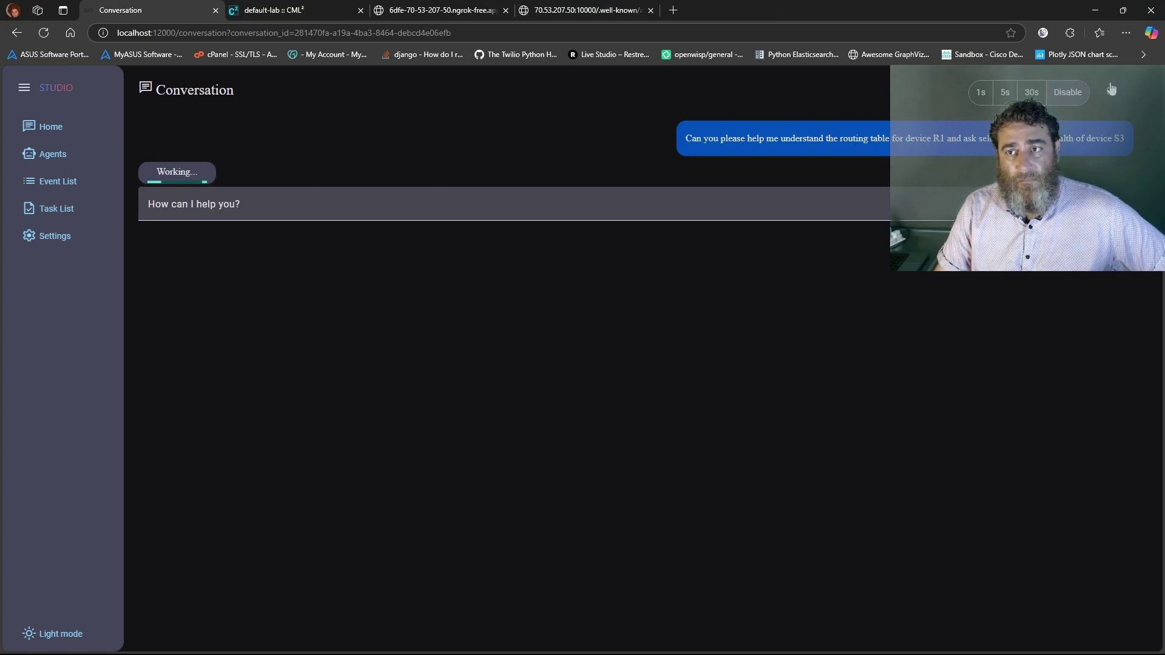
Browse the Event List and Agents pages, then reopen the 281470fa… R1 routing-table conversation
left_click(54, 182)
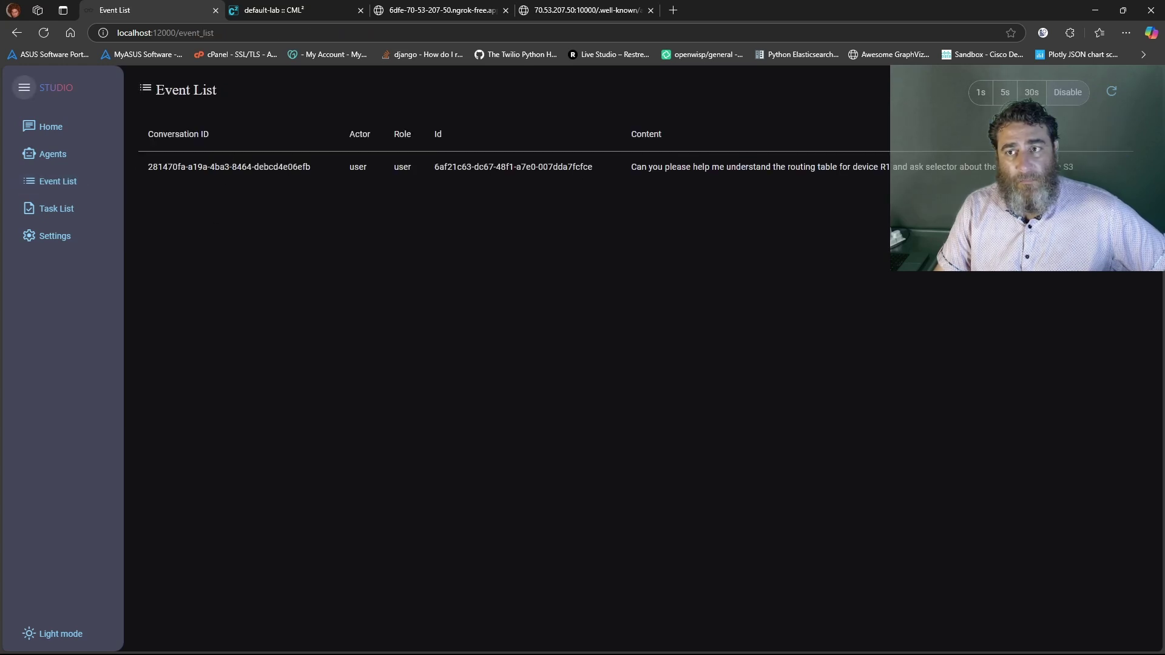
left_click(49, 155)
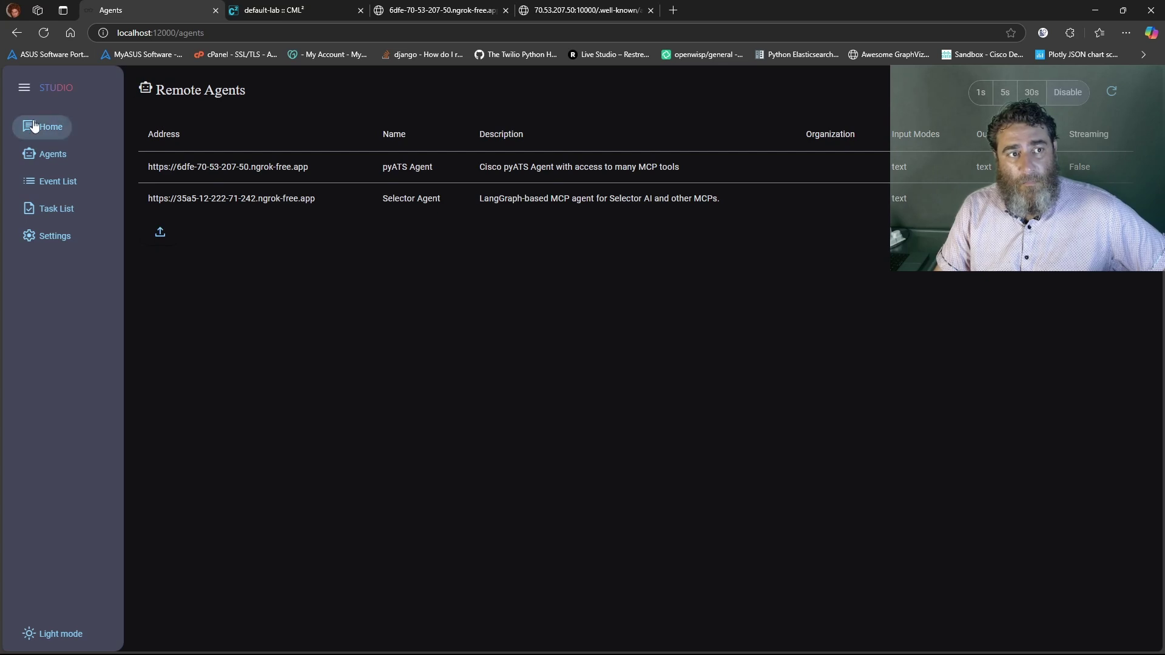
left_click(53, 126)
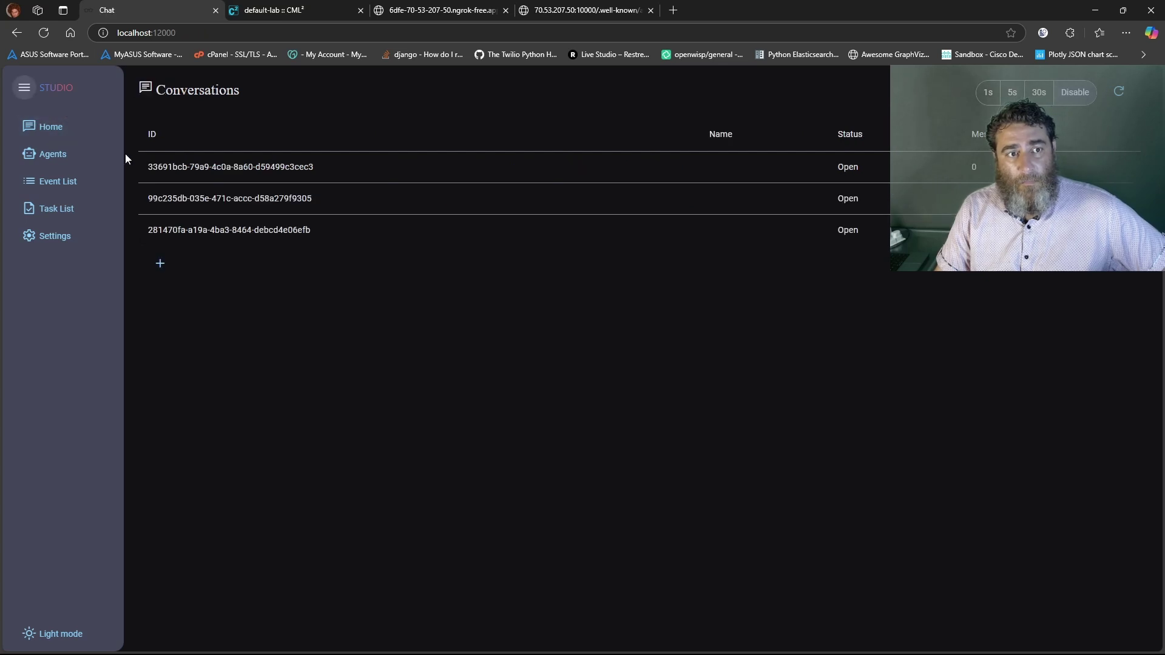
left_click(263, 235)
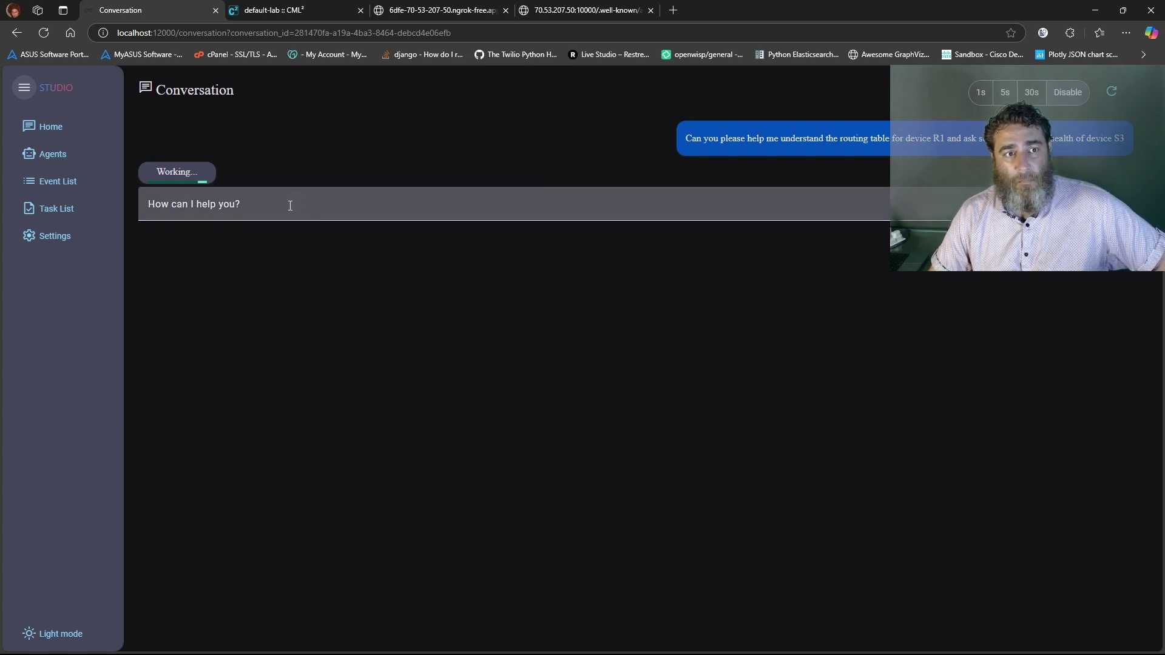
mouse_move(388, 654)
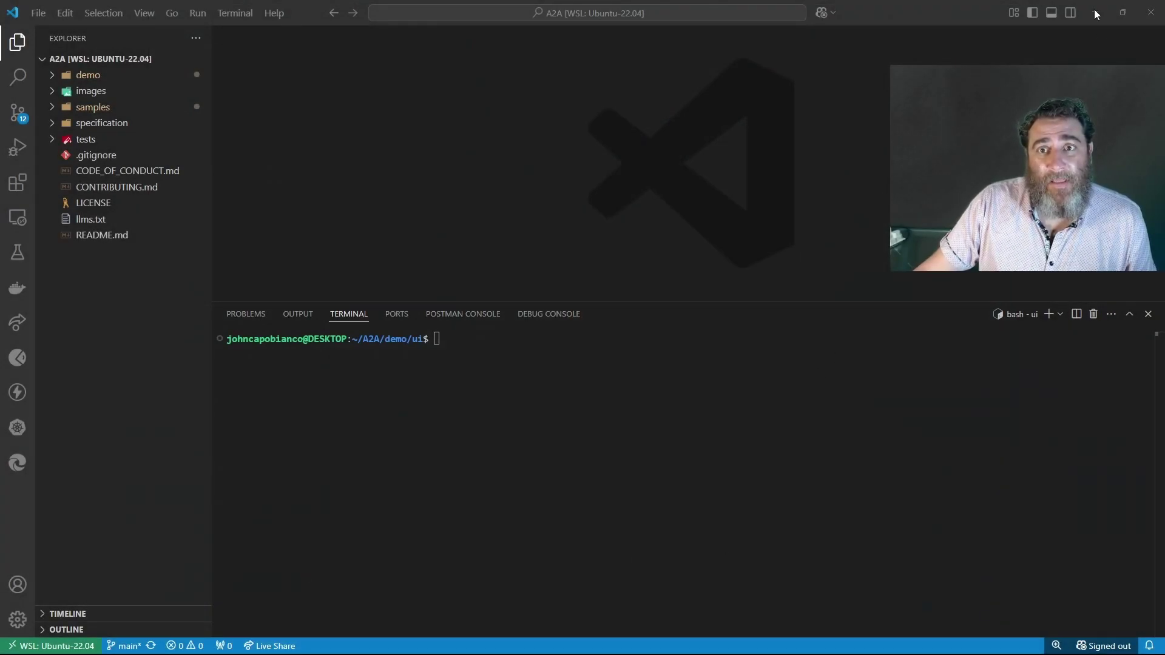
Glance at Source Control, start the demo UI with 'uv run main.py', and return to the browser
left_click(19, 111)
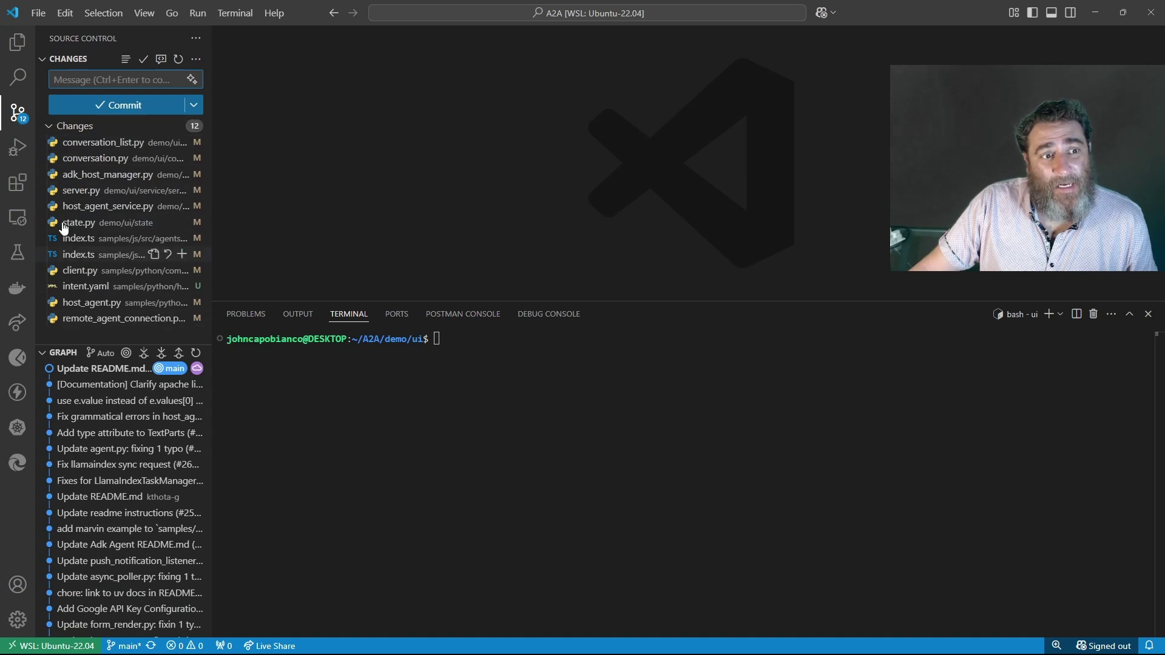
left_click(18, 43)
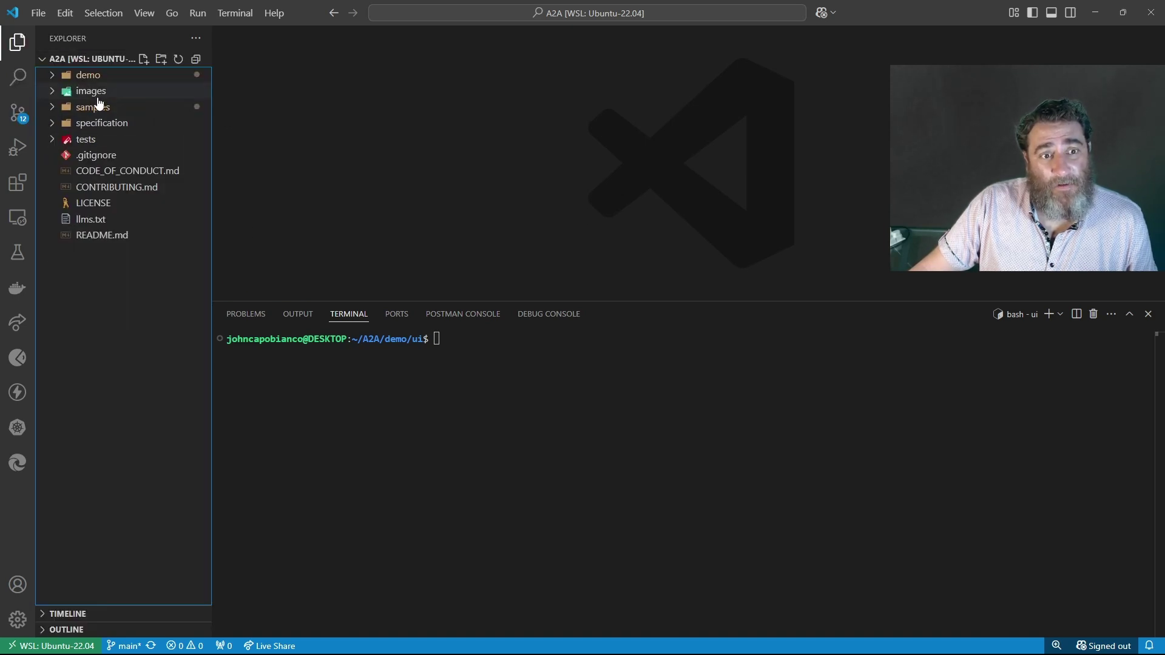
left_click(499, 369)
type("uv run main.py")
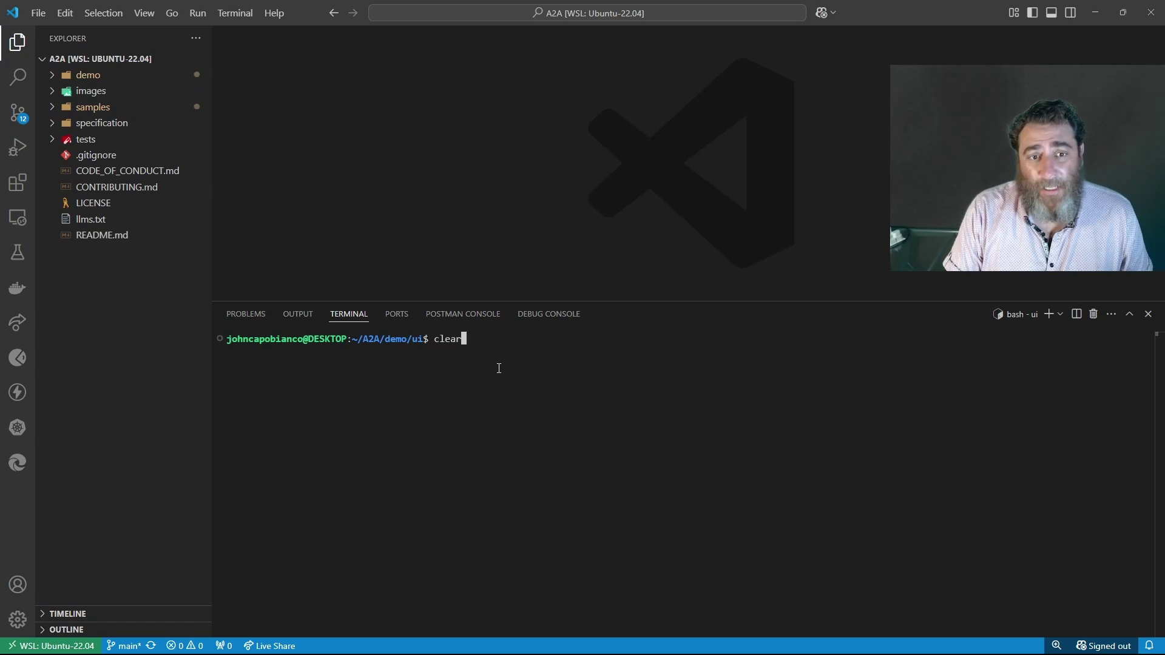
key("Return")
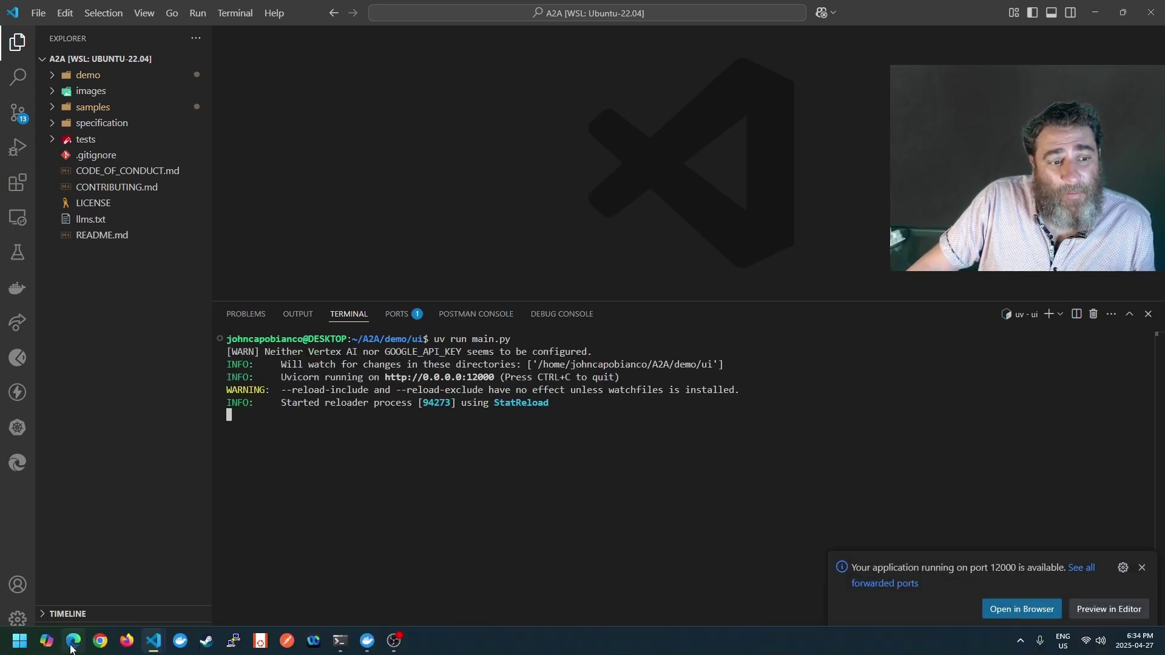
key("alt+Tab")
left_click(38, 32)
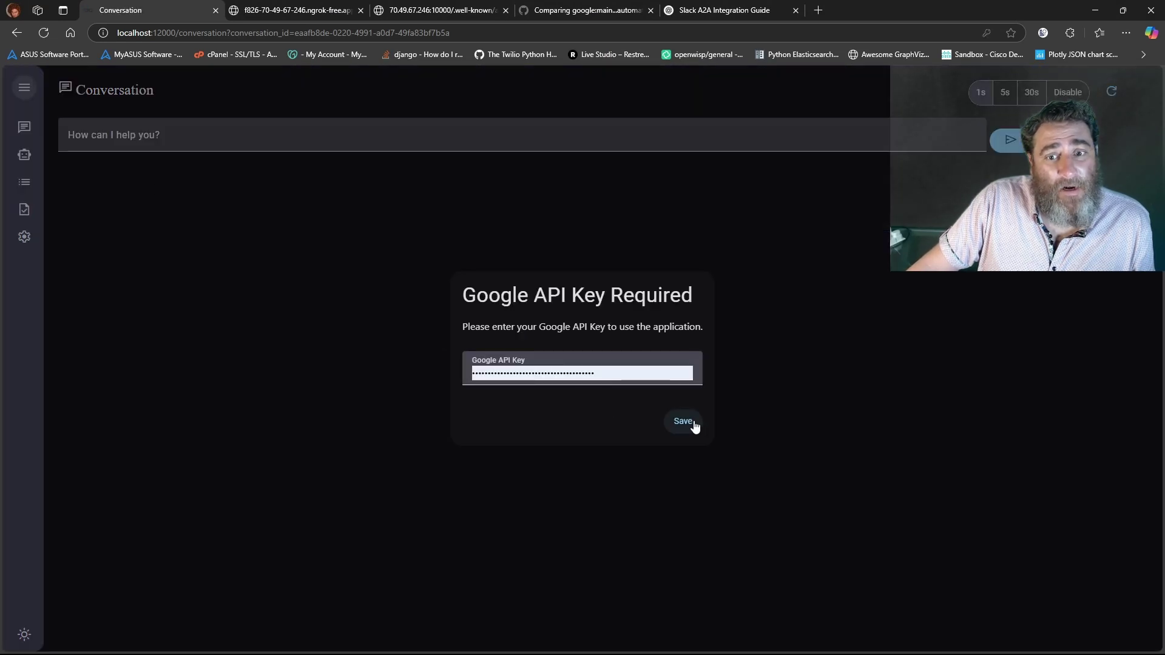
Save the Google API key and start adding a remote agent on the Agents page
left_click(691, 423)
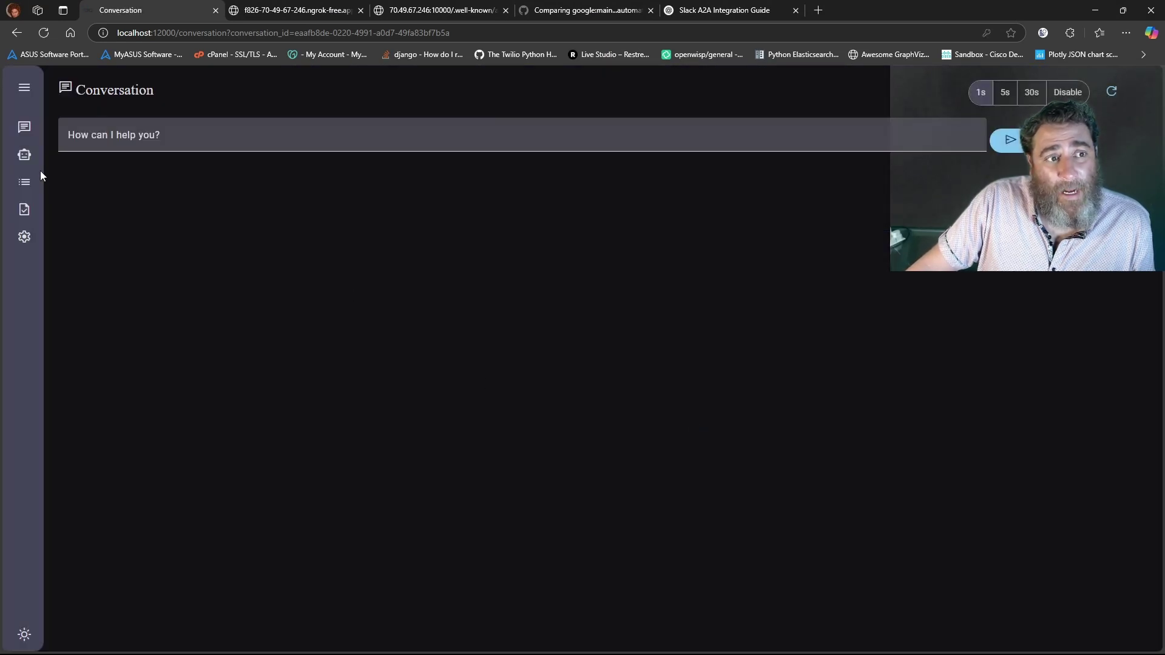
left_click(25, 155)
left_click(79, 168)
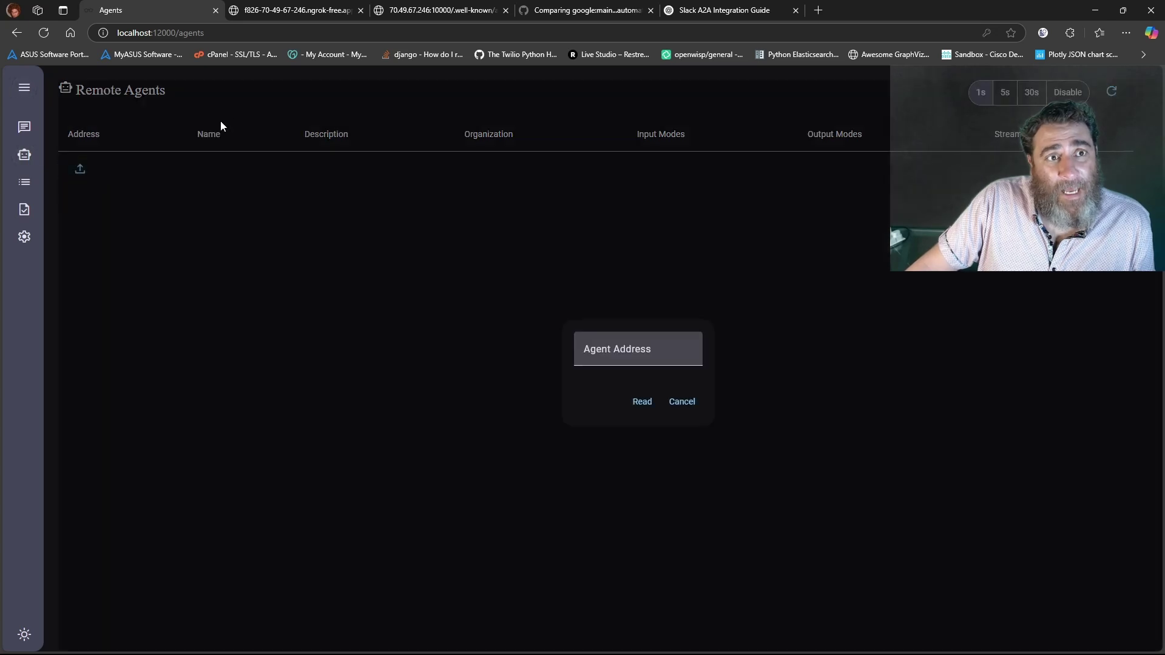
Add the pyATS Agent using its ngrok host from the agent.json tab, reading and saving its card
left_click(264, 17)
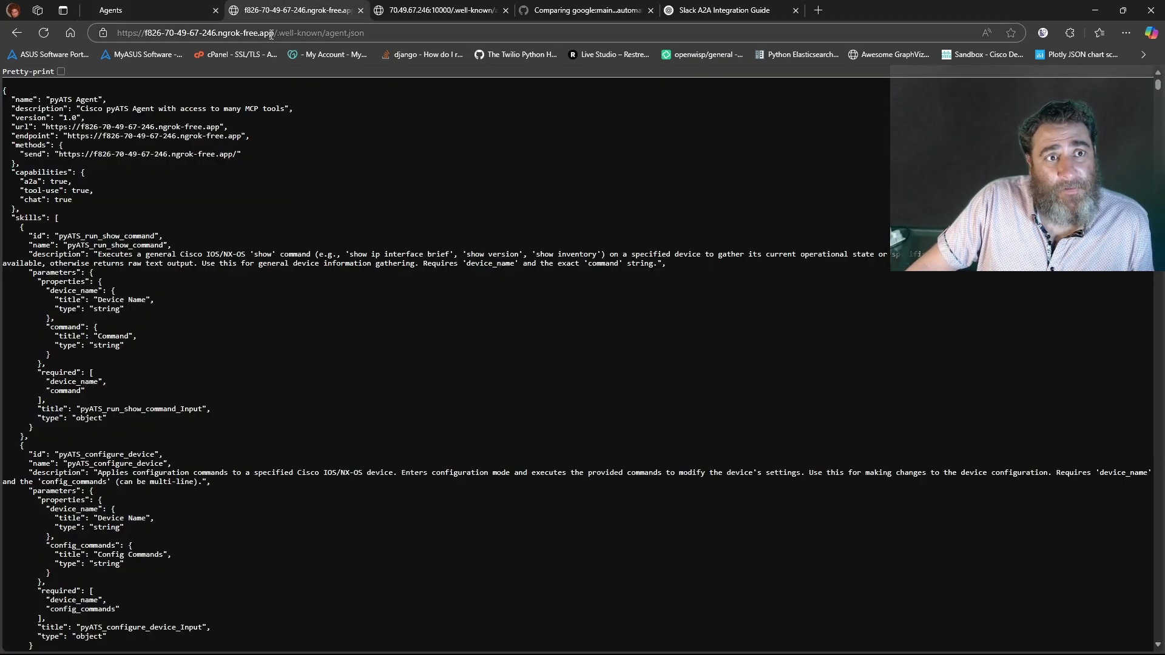
left_click_drag(273, 33, 162, 27)
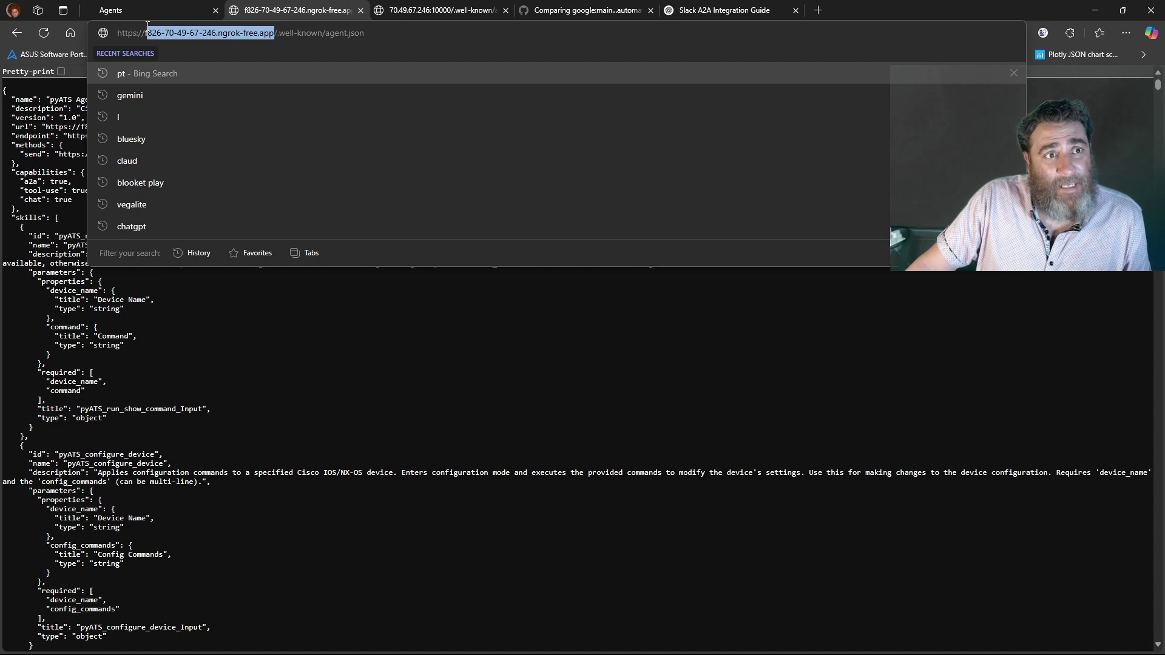
key("ctrl+c")
left_click(145, 10)
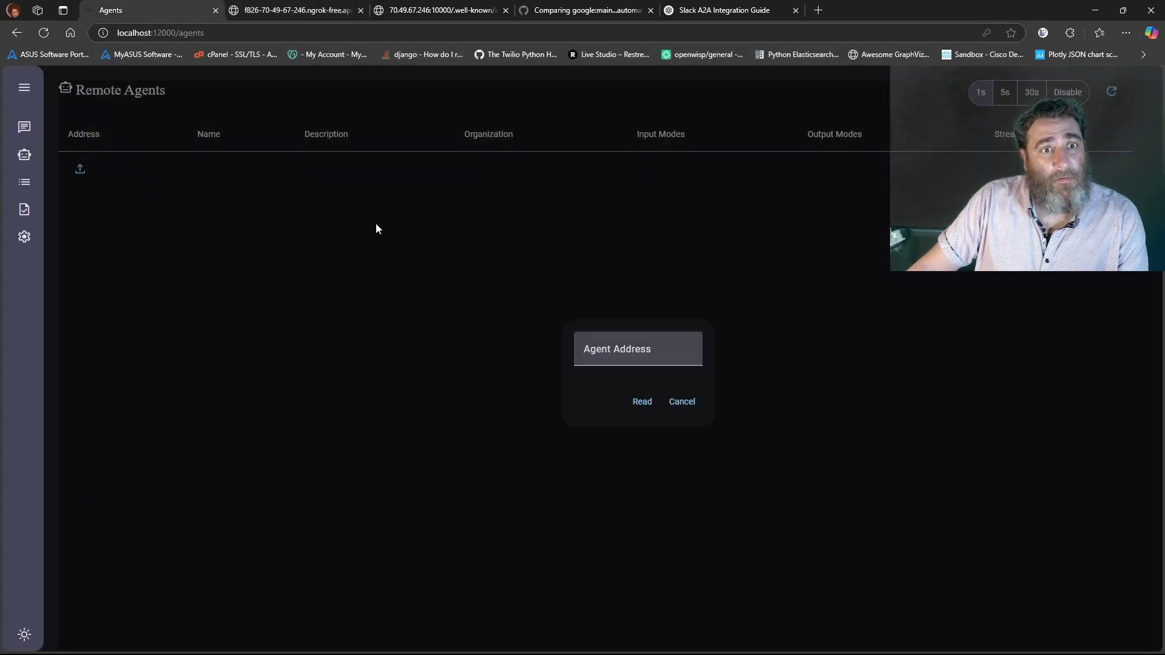
left_click(638, 354)
key("ctrl+v")
left_click(643, 402)
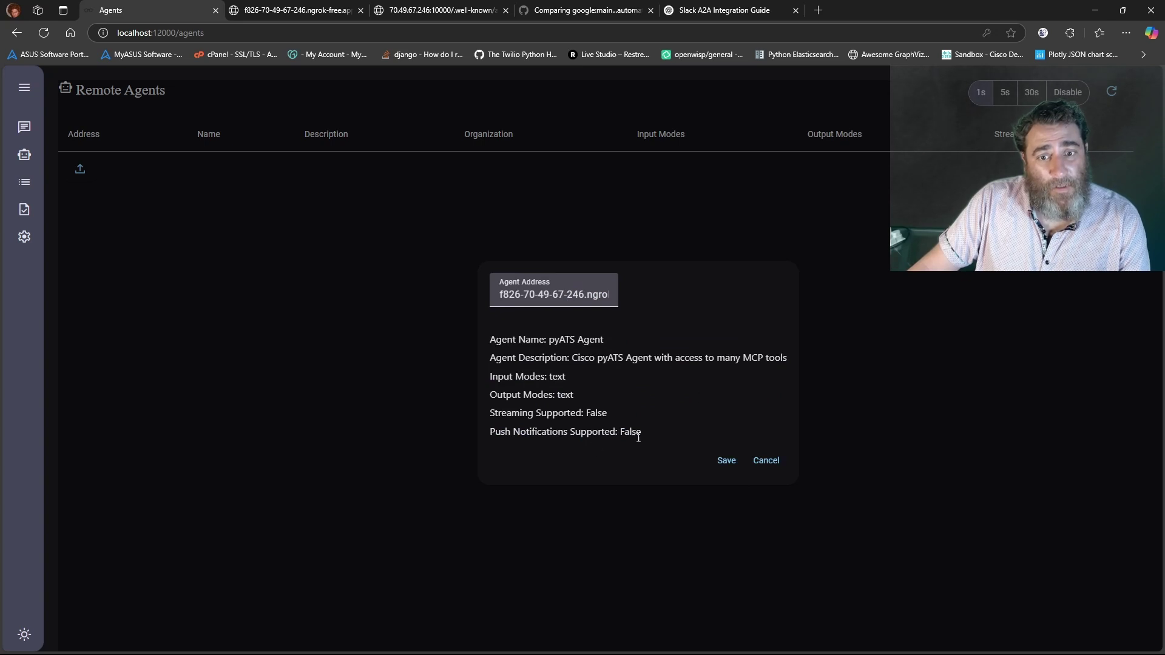
left_click_drag(600, 434, 688, 434)
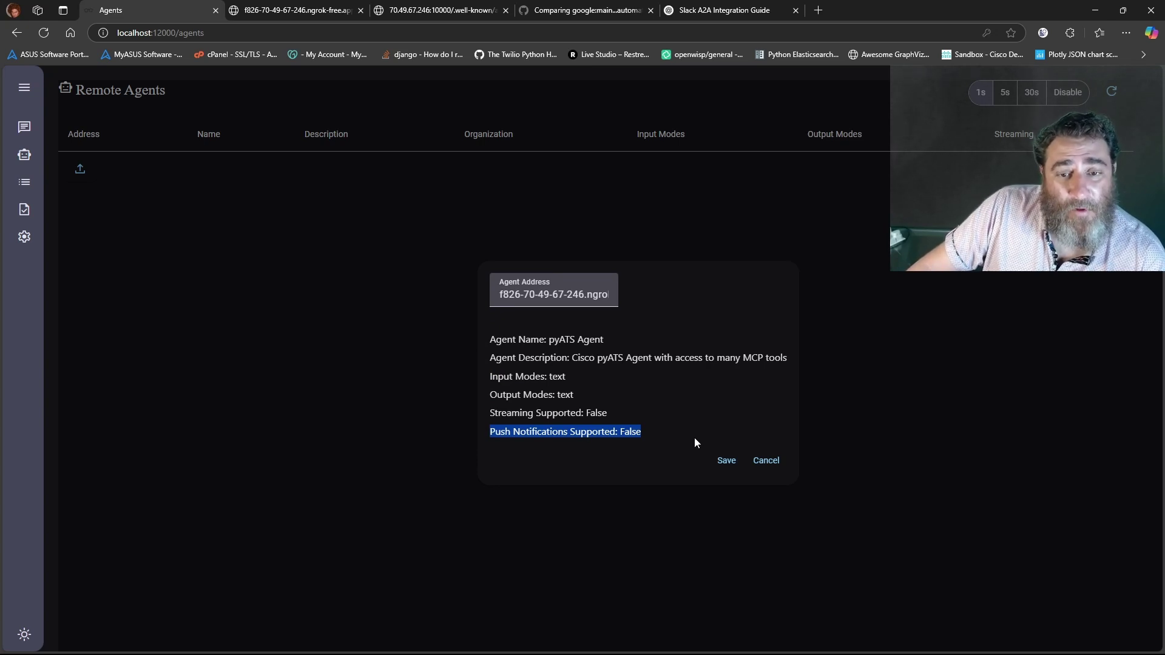
left_click(727, 461)
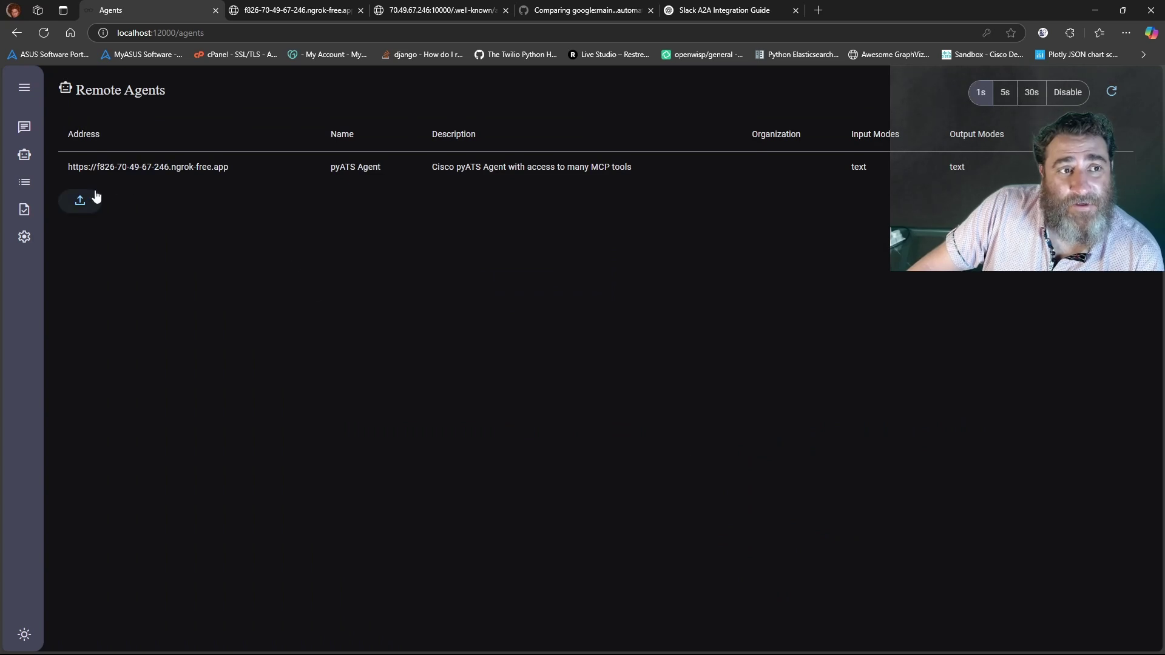
Add the Selector Agent at 70.49.67.246:10000 by reading its card and saving it
left_click_drag(77, 90, 188, 94)
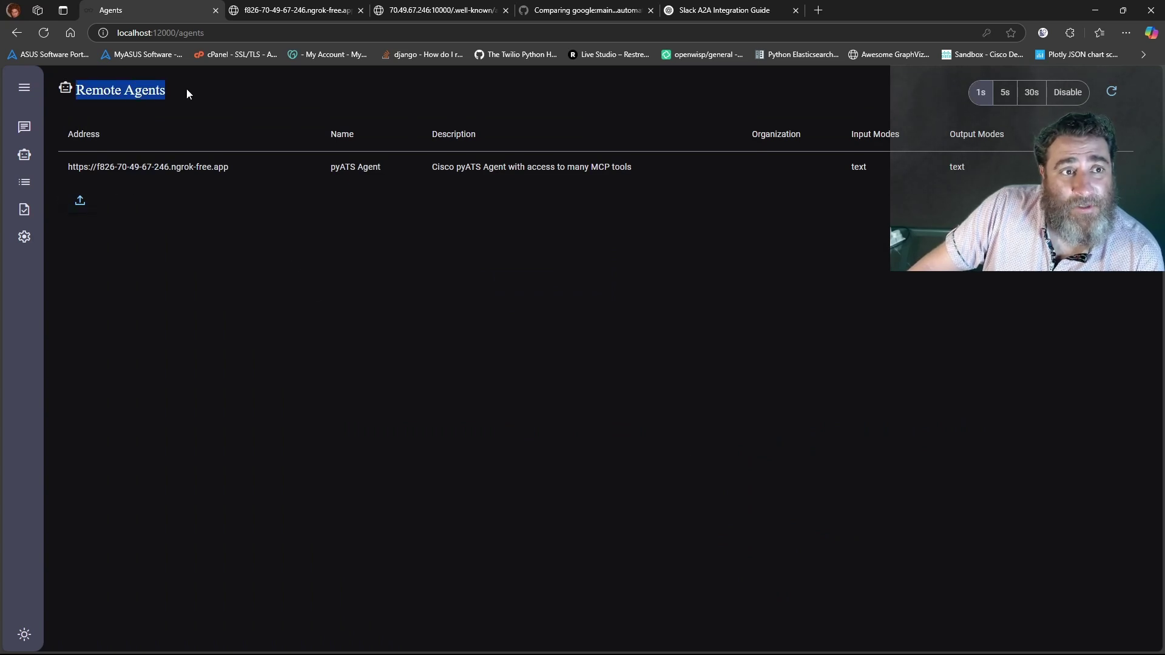
left_click(81, 202)
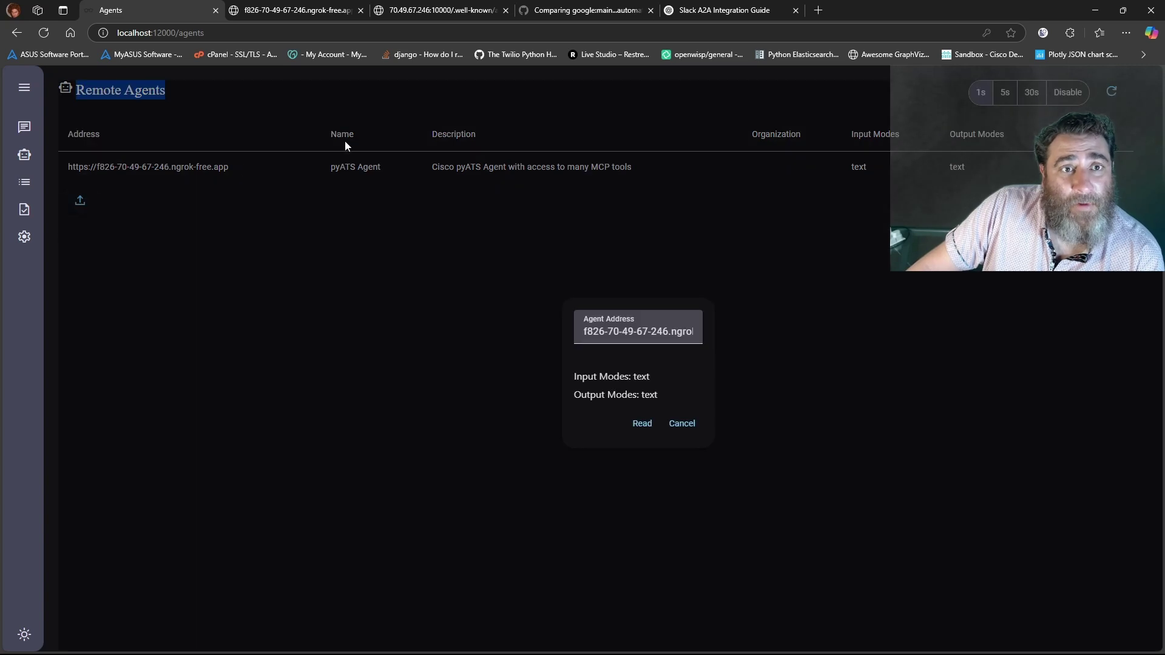
left_click(430, 9)
left_click_drag(268, 32, 164, 31)
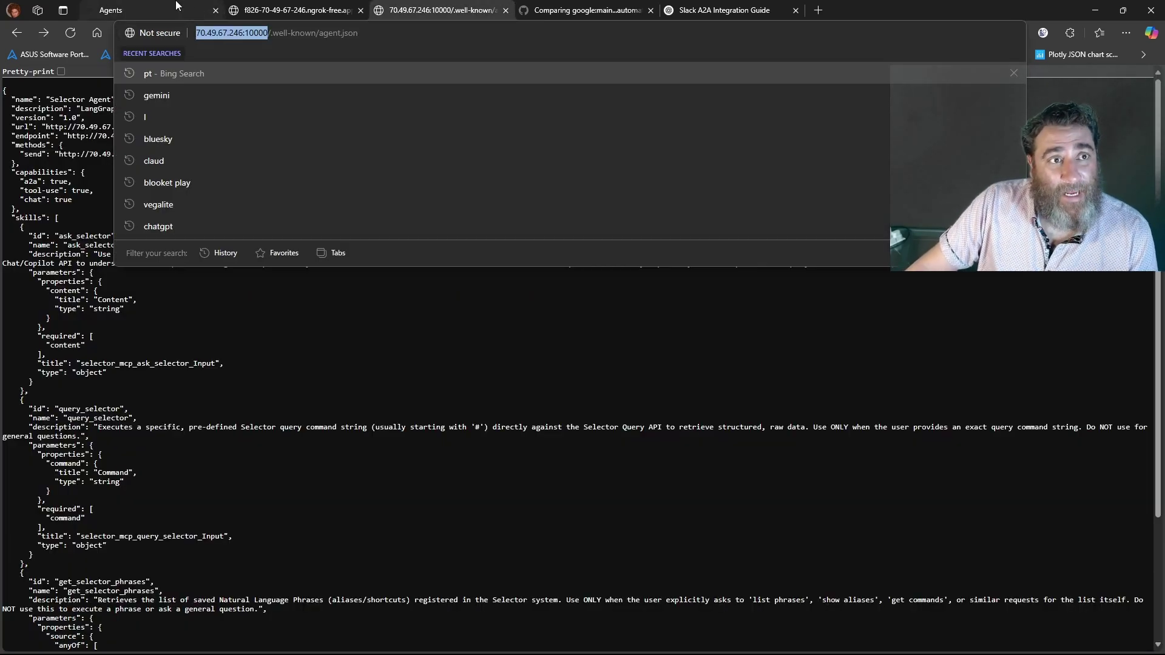
left_click(176, 5)
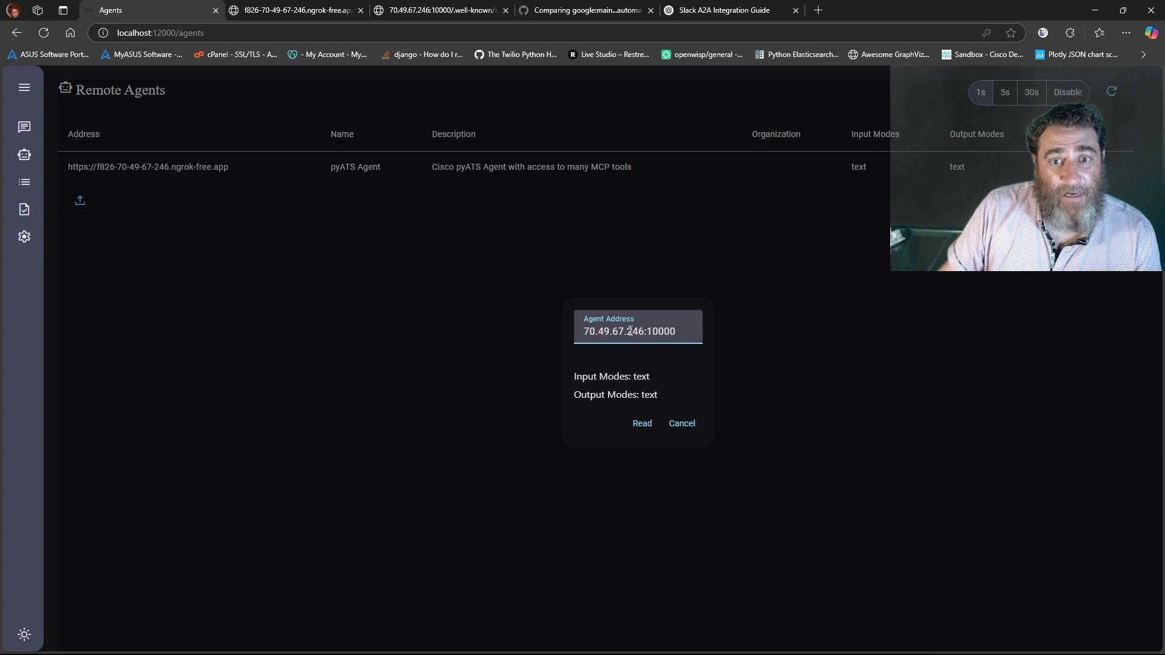
left_click(642, 423)
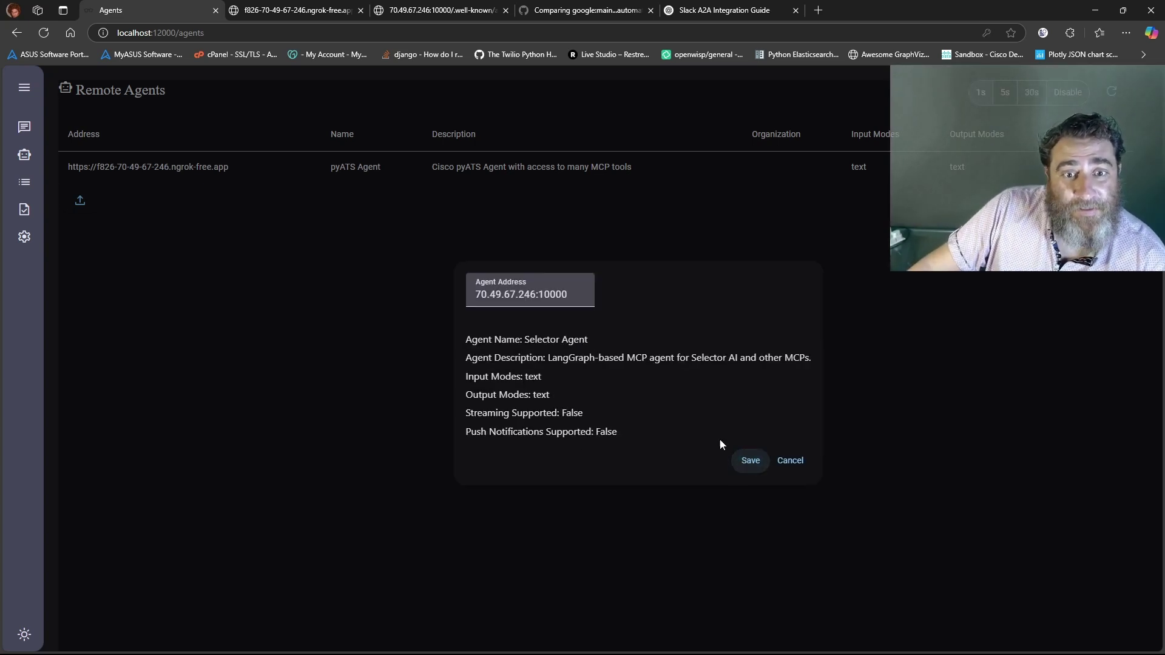
left_click(751, 461)
left_click(23, 88)
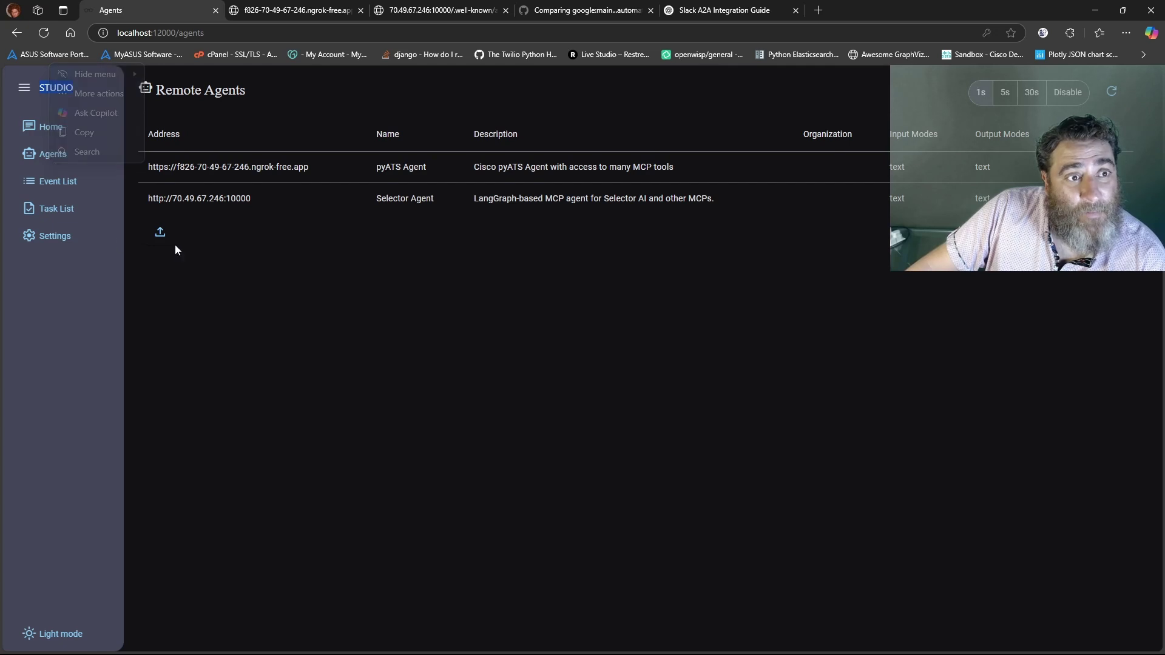
Start a new conversation and send the saved question about device R1's routing table
left_click(34, 126)
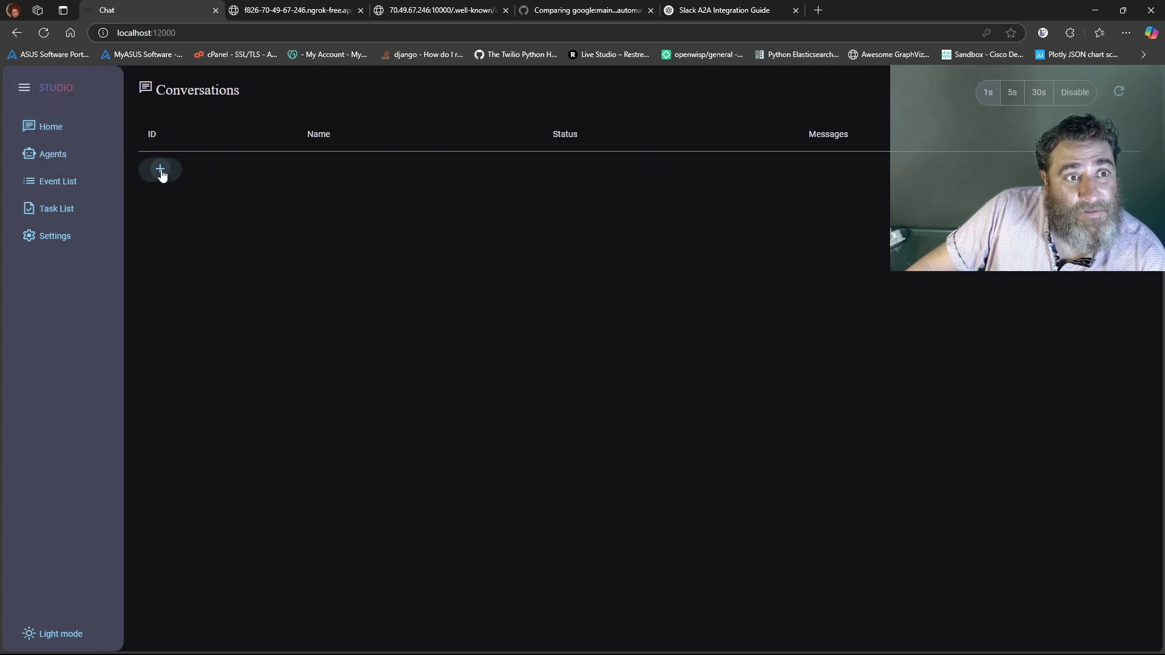
left_click(160, 169)
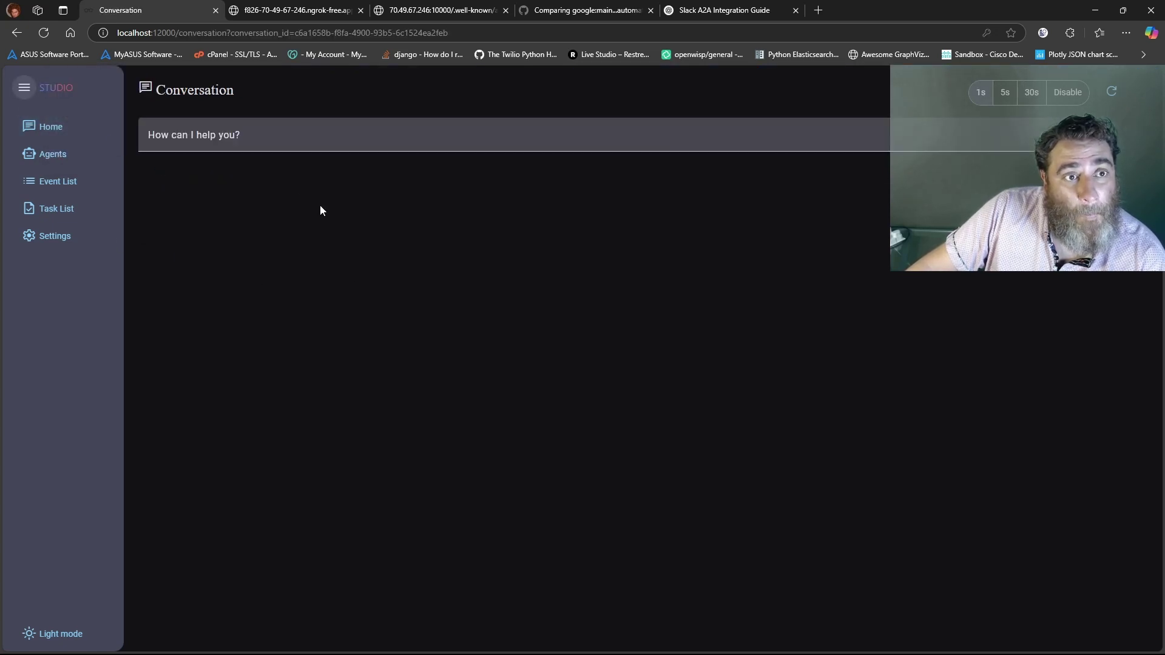
left_click(275, 137)
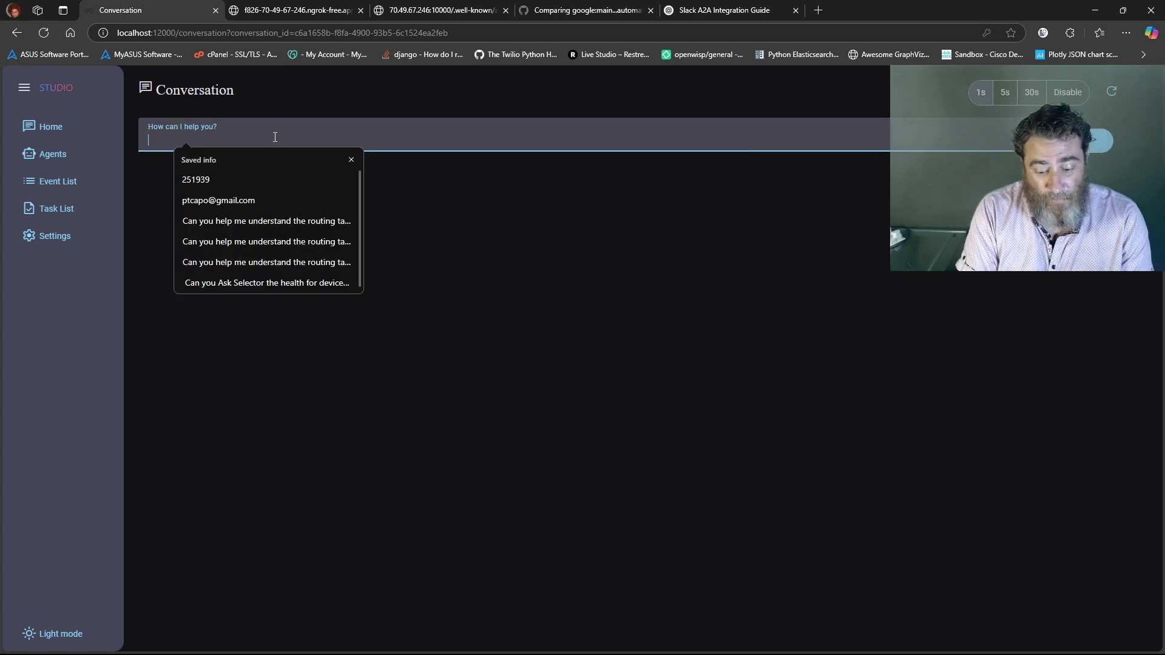
type("Can you help m")
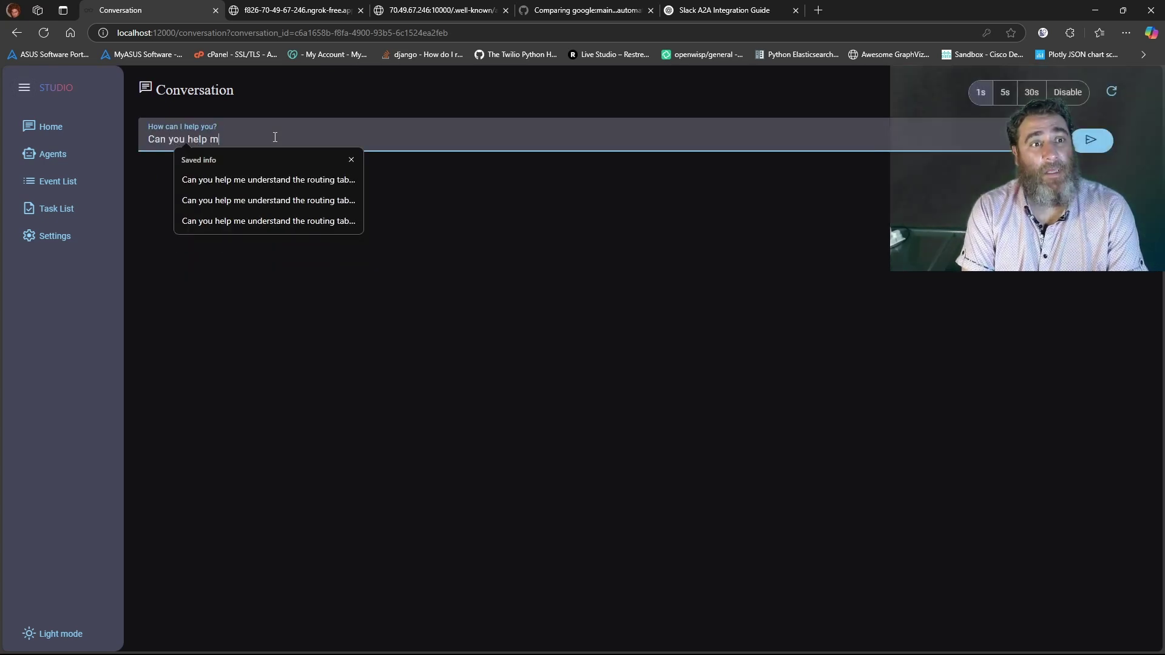
key("Down")
key("Down")
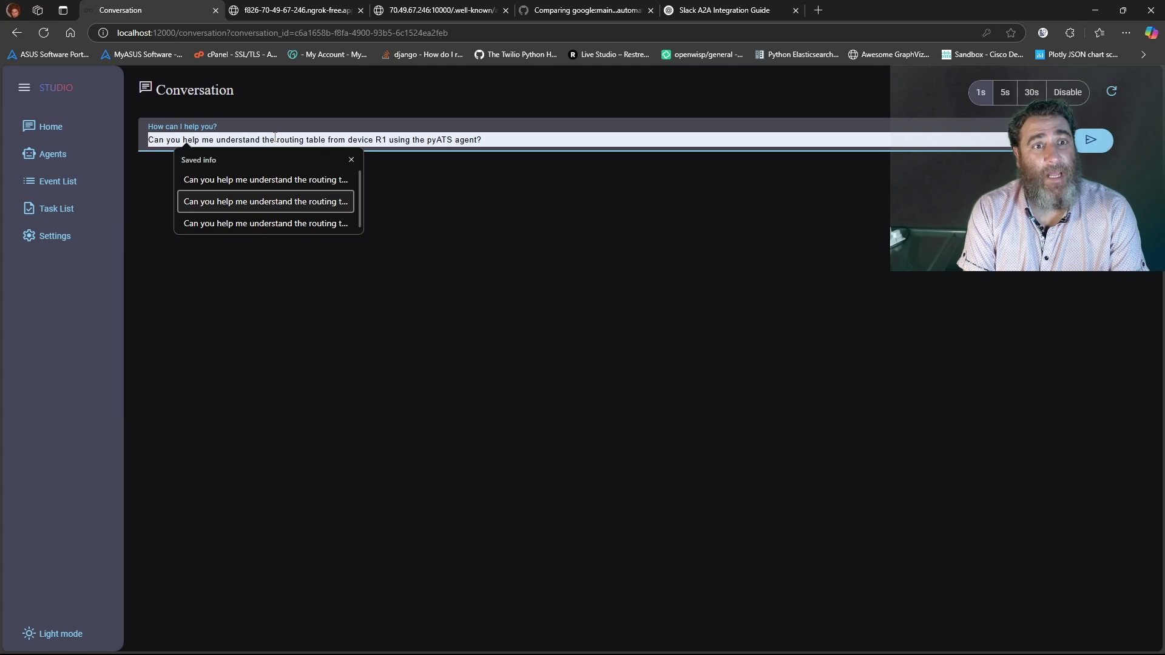
key("Return")
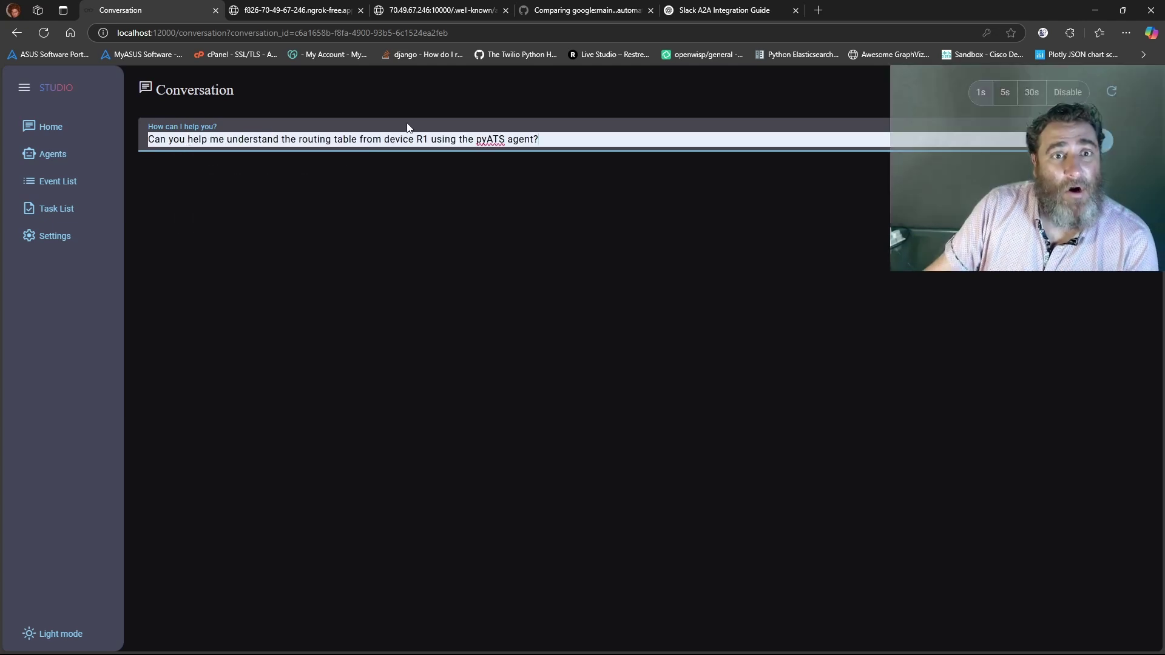
left_click(1020, 641)
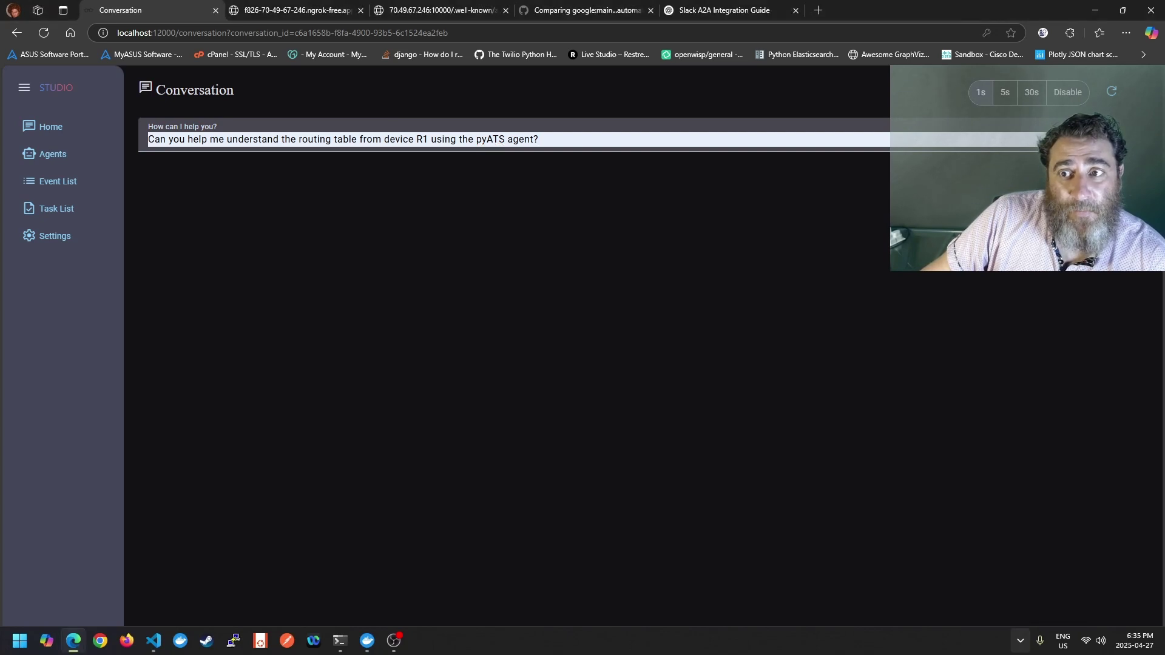
key("Return")
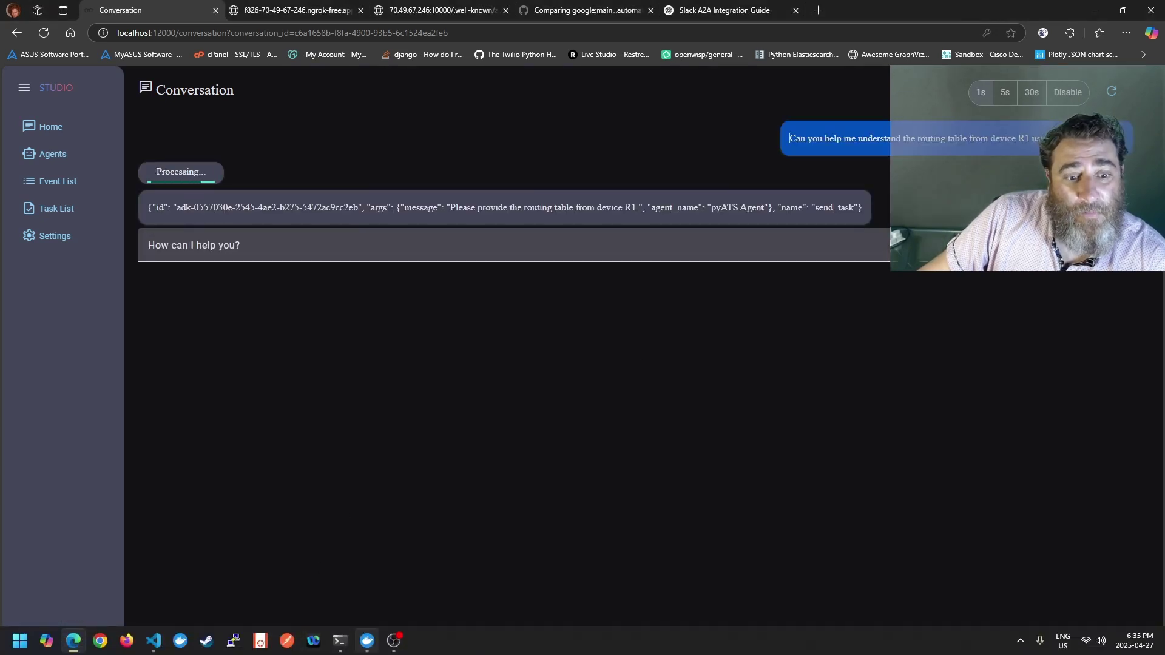
Scroll through the a2a-adapter container logs in Docker Desktop
mouse_move(367, 641)
left_click(370, 573)
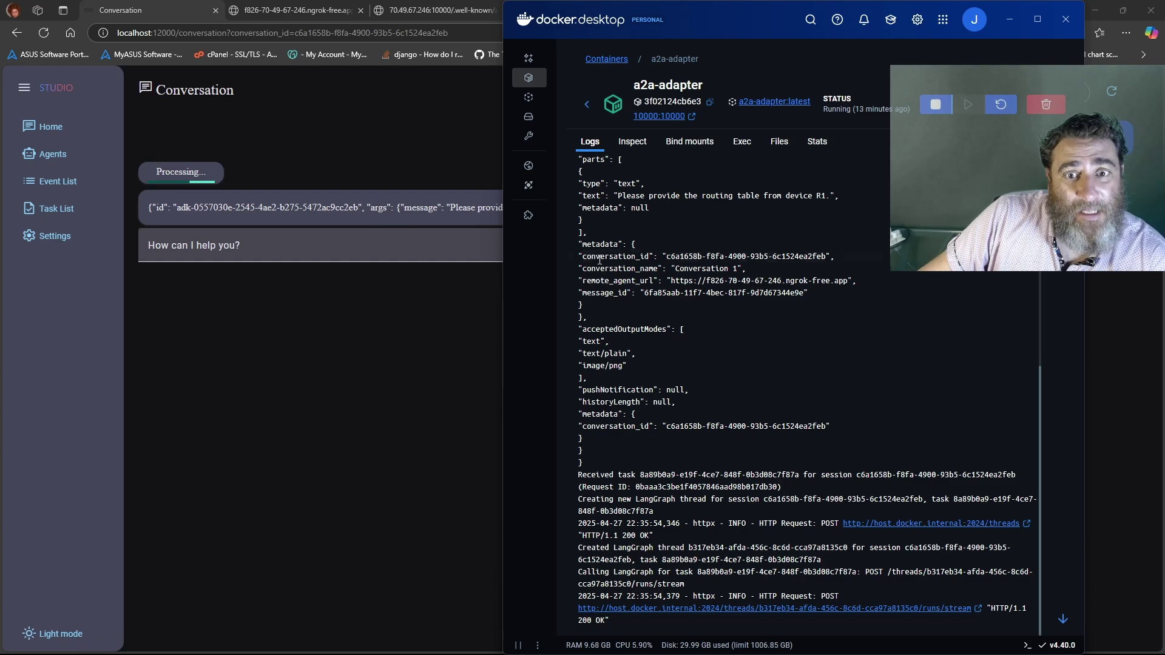
scroll(789, 352, "up", 3)
scroll(805, 347, "up", 2)
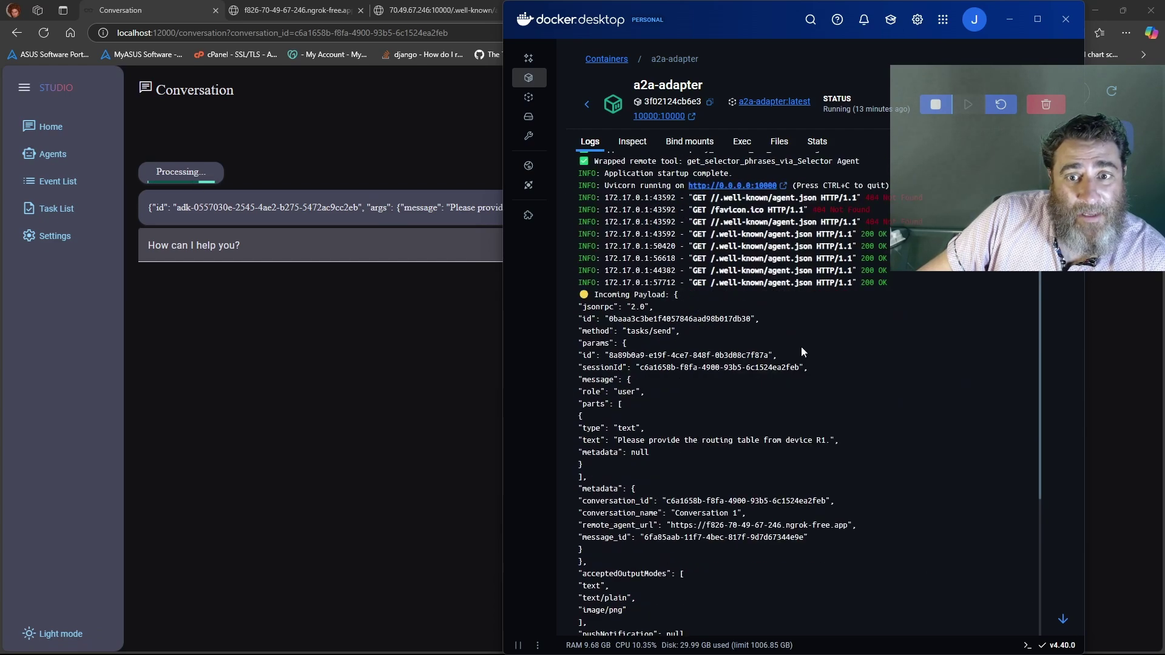
scroll(798, 347, "down", 5)
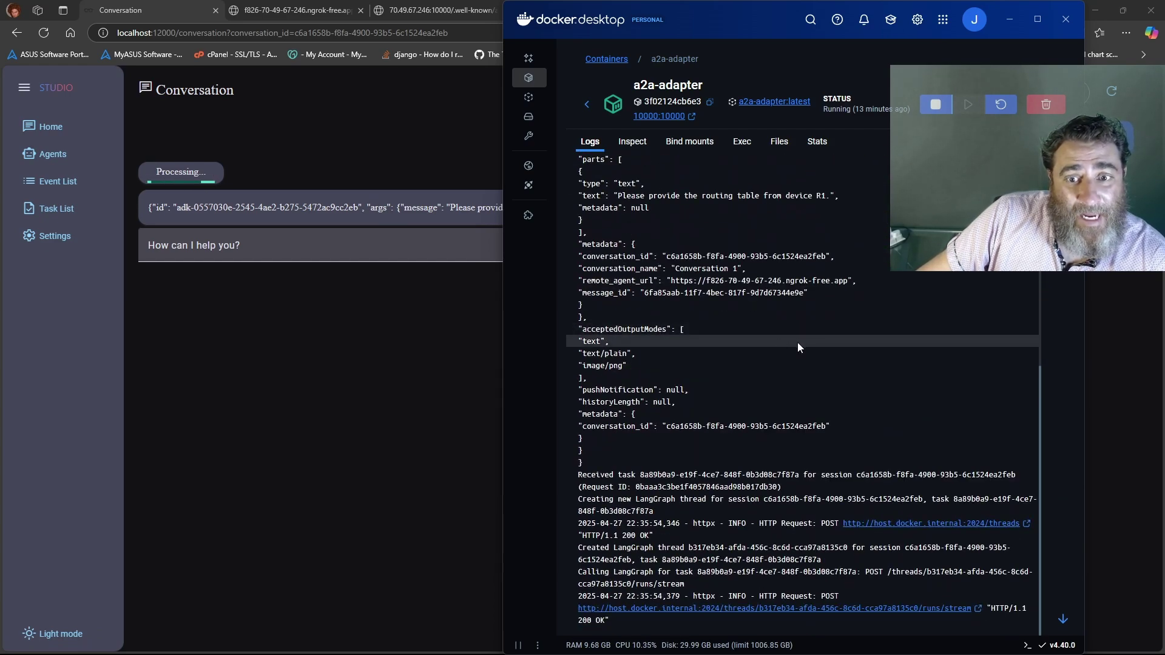
left_click(586, 105)
Check the mcpyats container logs, then the a2a-adapter logs again, and return to Studio
scroll(675, 425, "down", 2)
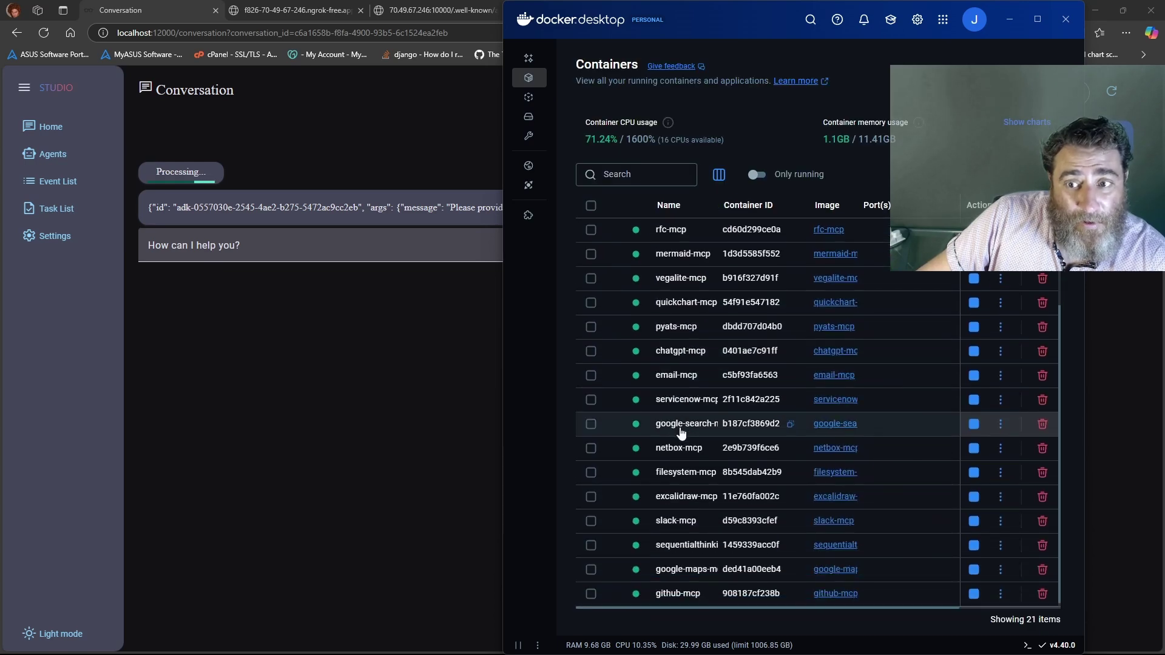
scroll(676, 425, "up", 2)
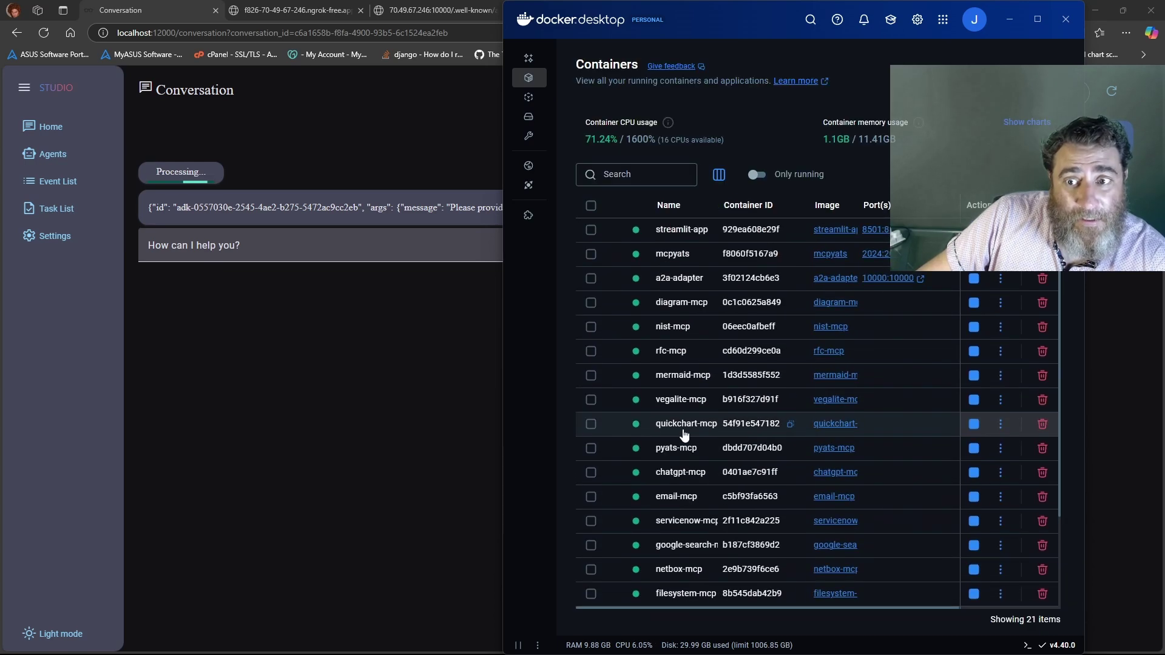
left_click(663, 253)
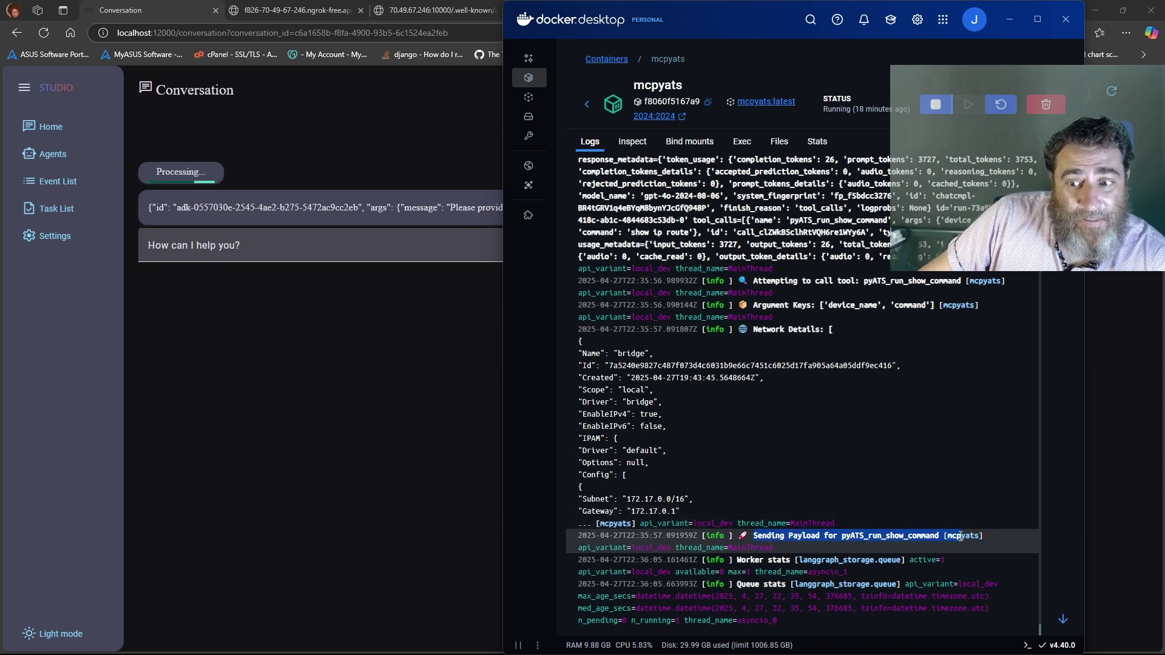
left_click(587, 105)
left_click(672, 276)
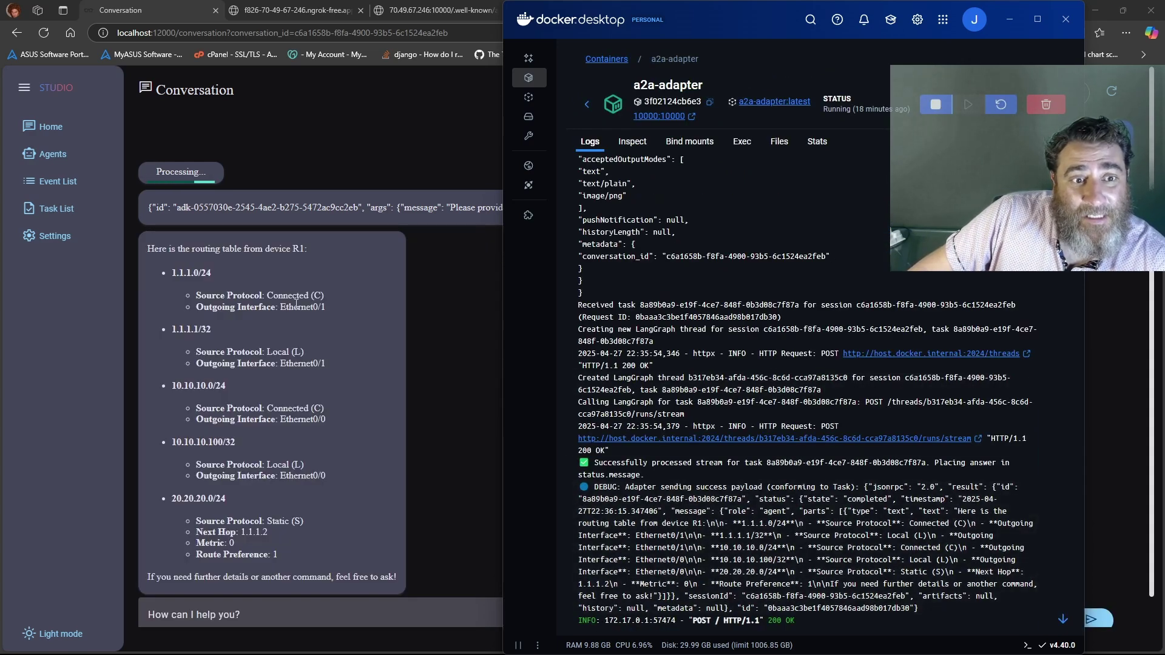
left_click(452, 316)
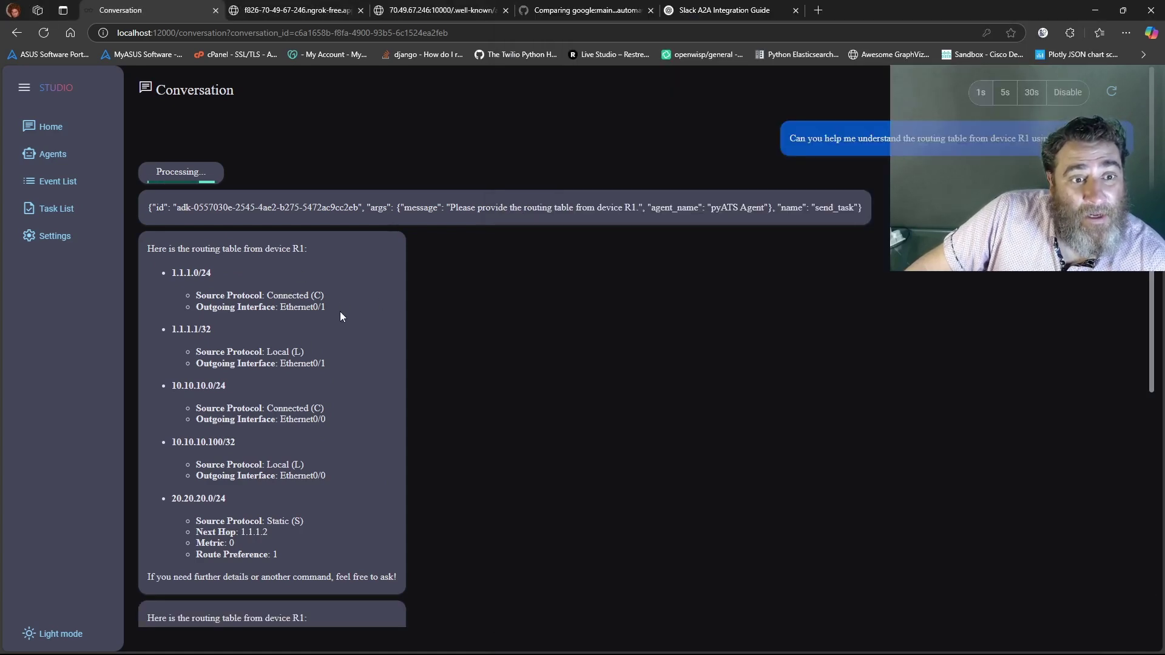
Scroll through the conversation's R1 routing-table replies, then switch away to VS Code
scroll(338, 315, "down", 1)
scroll(339, 314, "down", 5)
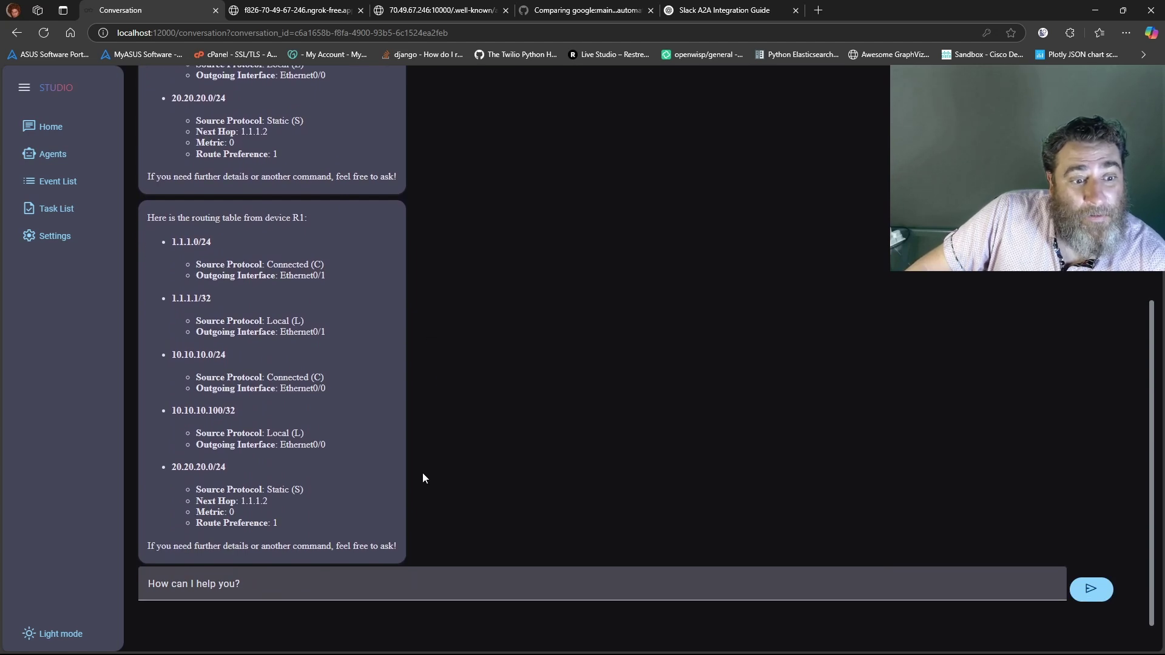
scroll(420, 311, "up", 7)
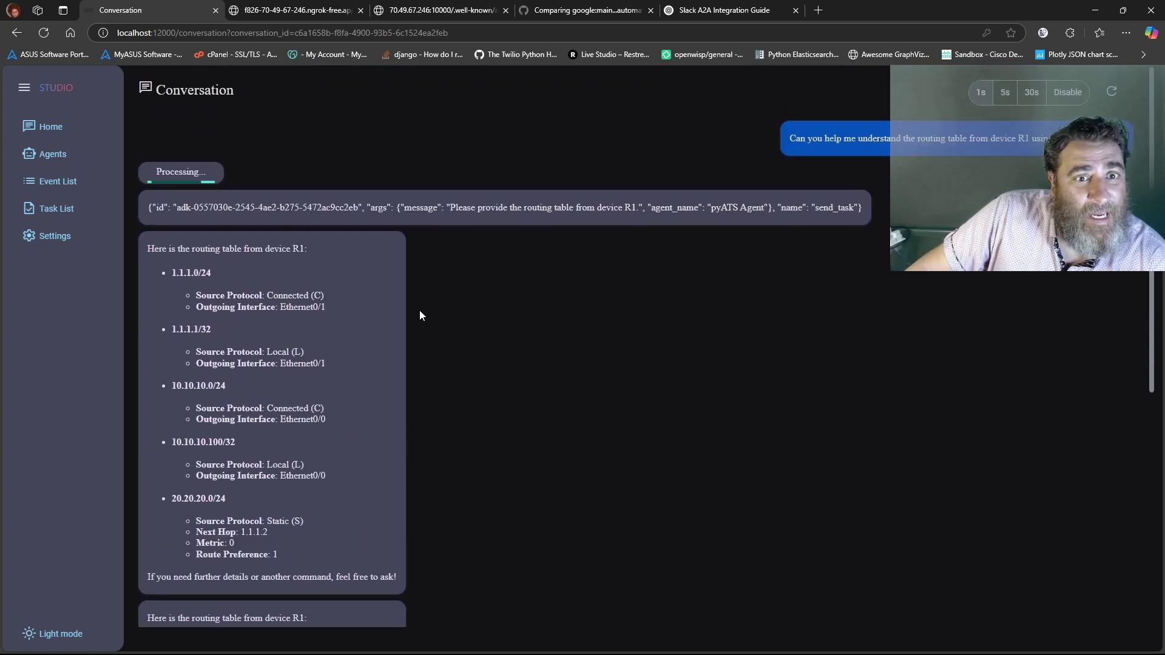
scroll(420, 311, "down", 7)
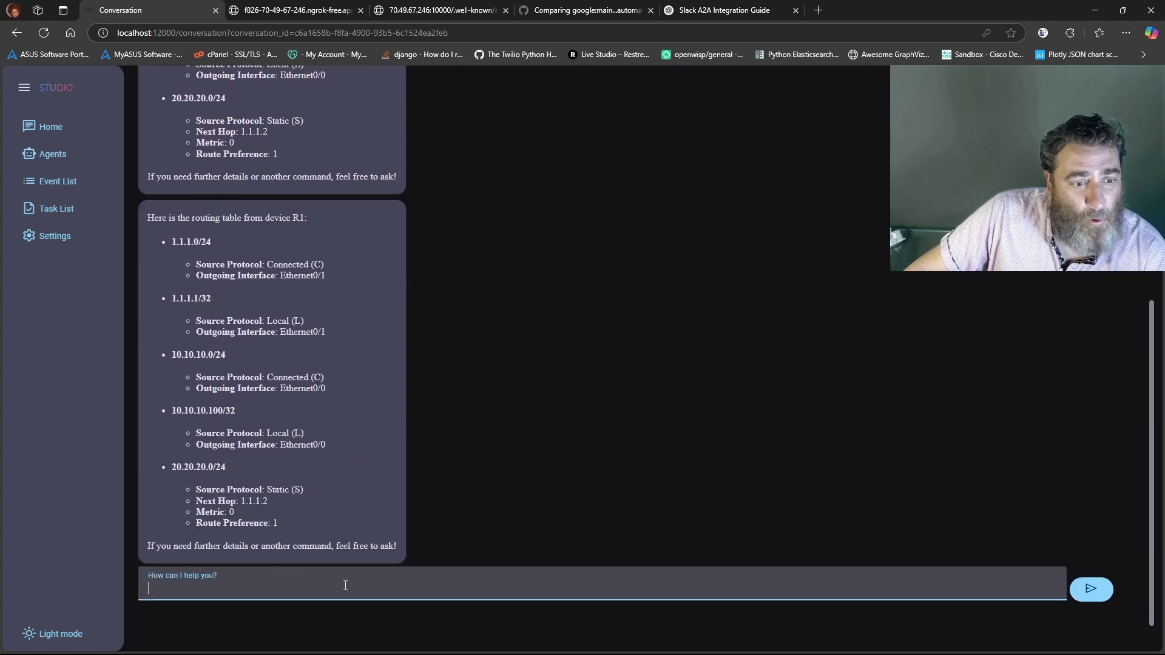
key("alt+Tab")
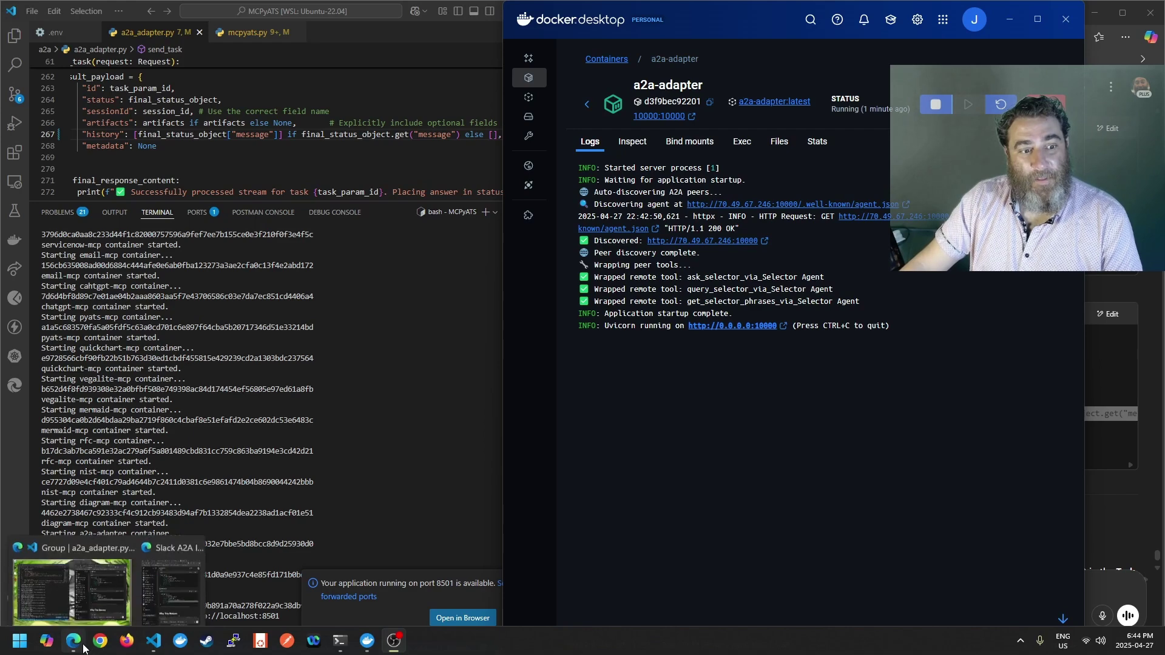
In Edge, close the Slack A2A Integration Guide tab and reload the Studio conversation
left_click(110, 579)
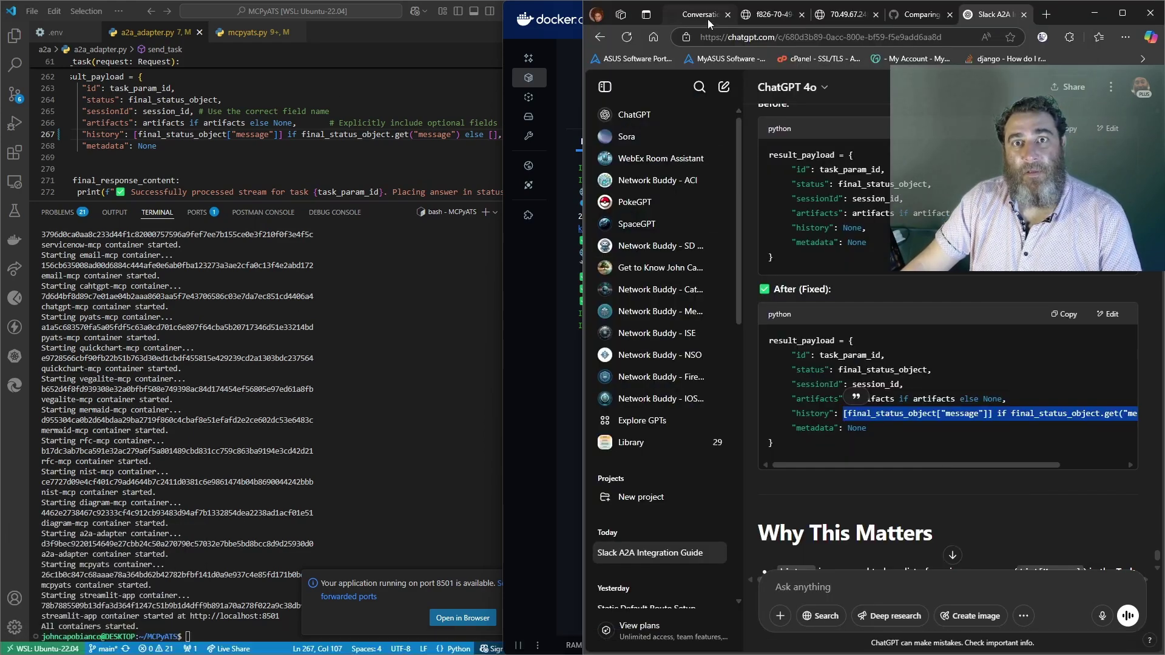
left_click(697, 14)
left_click(1022, 14)
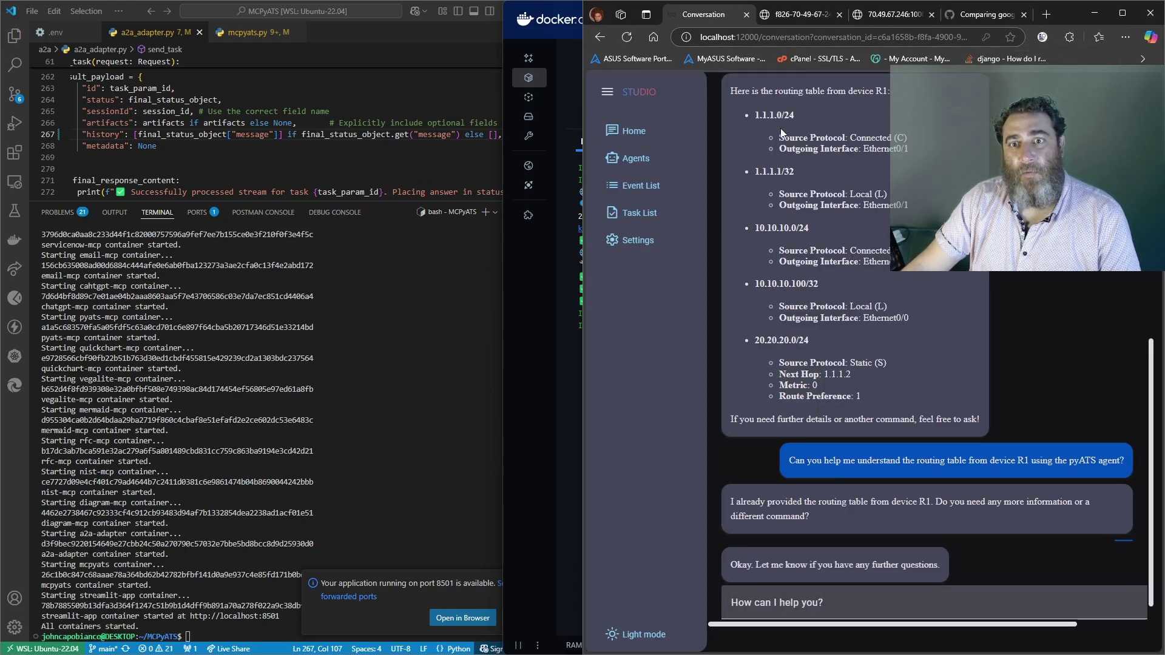
left_click(630, 38)
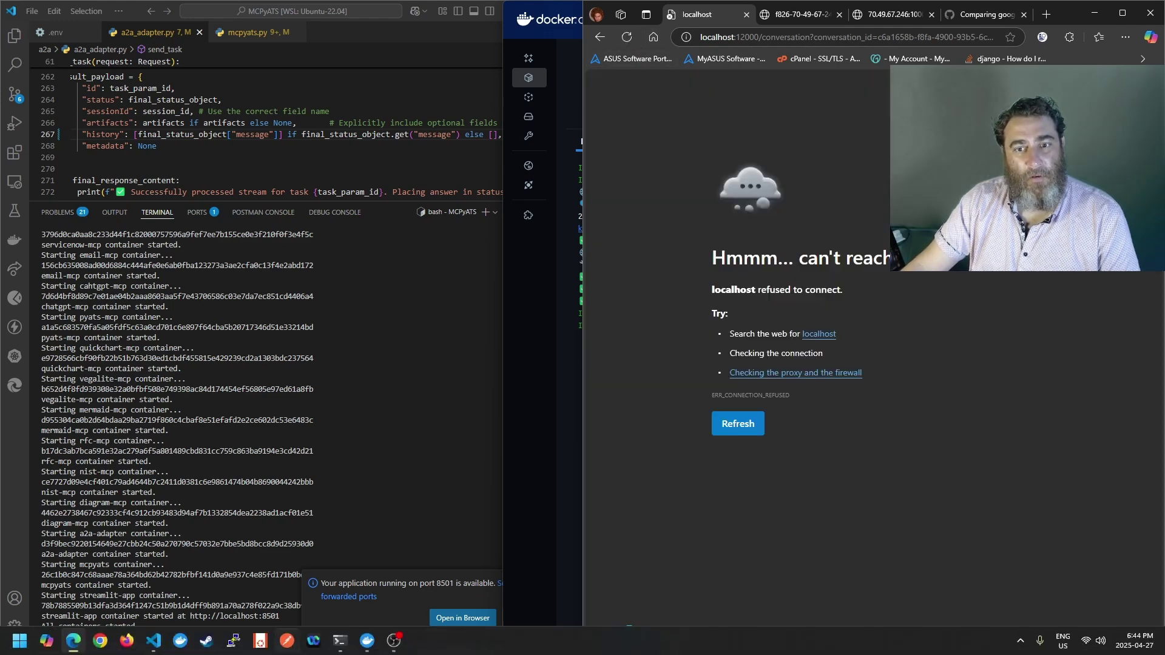
Restart the demo UI server in the A2A VS Code terminal with 'uv run main.py'
left_click(153, 640)
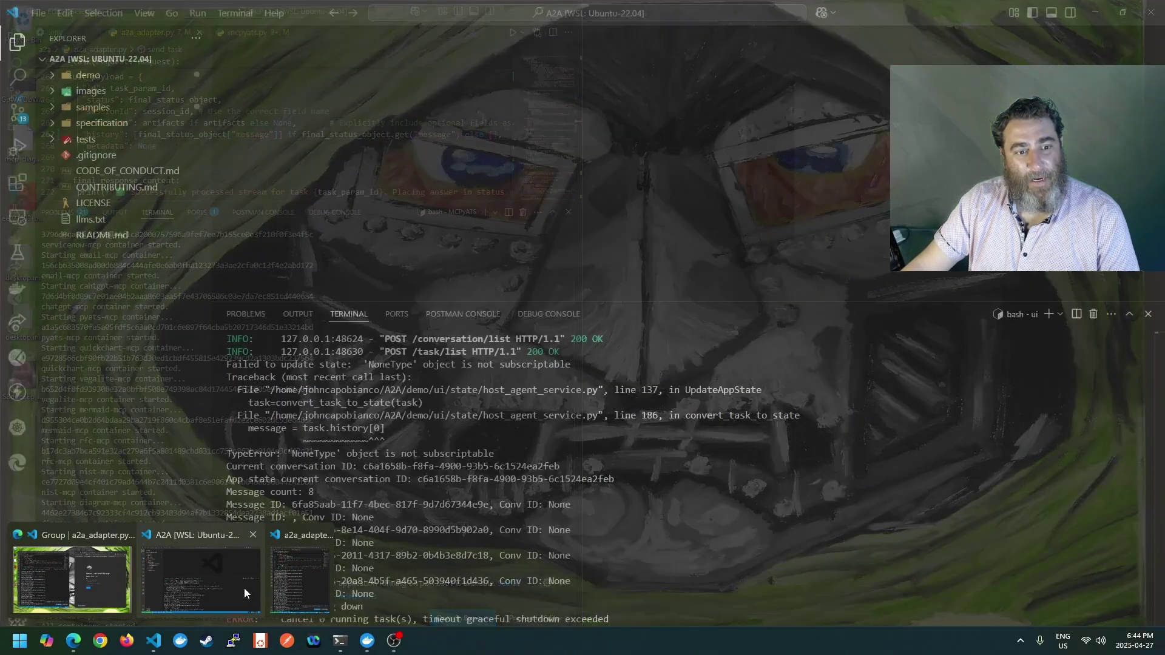
left_click(244, 588)
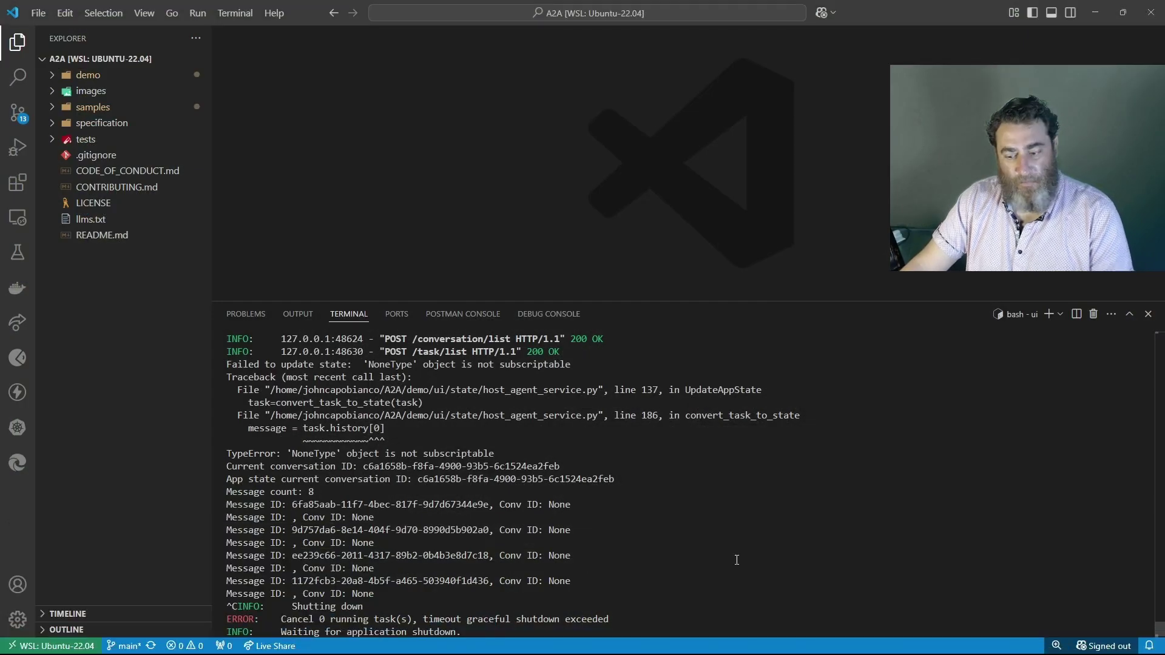
key("ctrl+c")
key("ctrl+c")
key("Up")
key("Return")
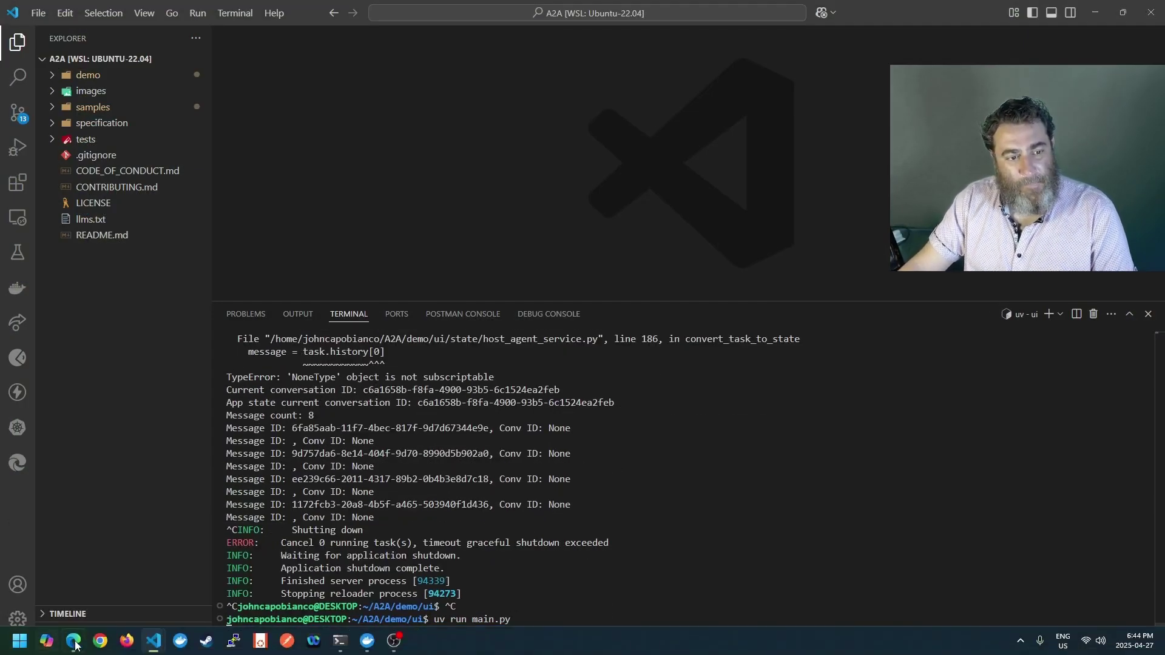
Reload the Studio page twice and open the pyATS agent's agent.json tab
mouse_move(76, 641)
left_click(72, 585)
left_click(625, 37)
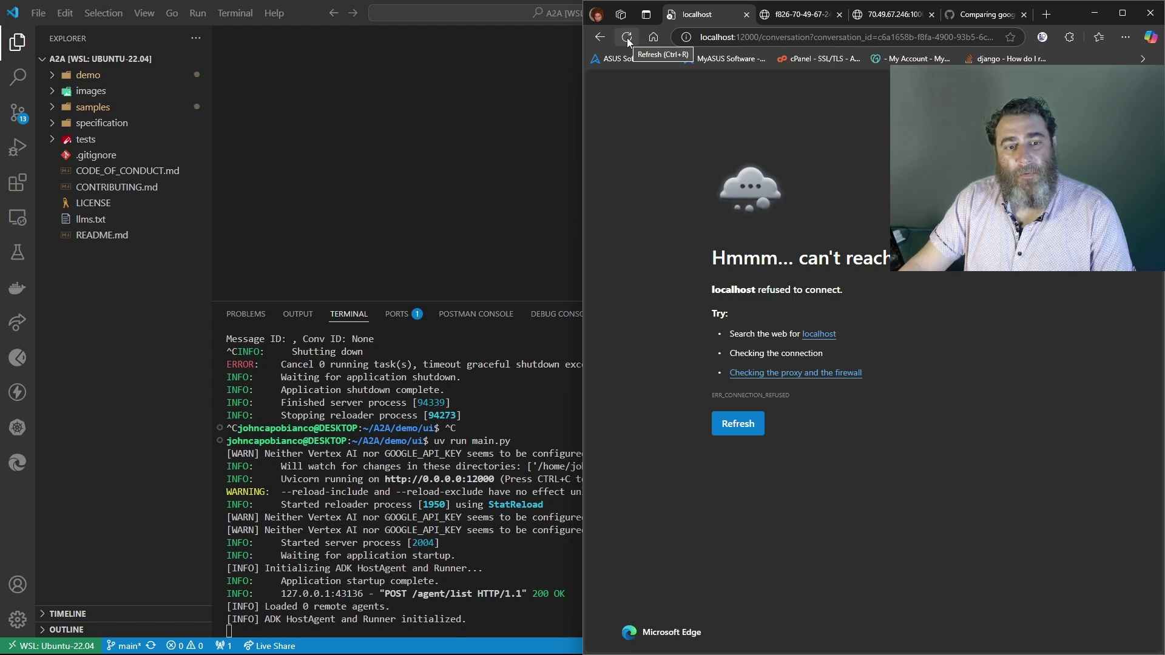
left_click(627, 41)
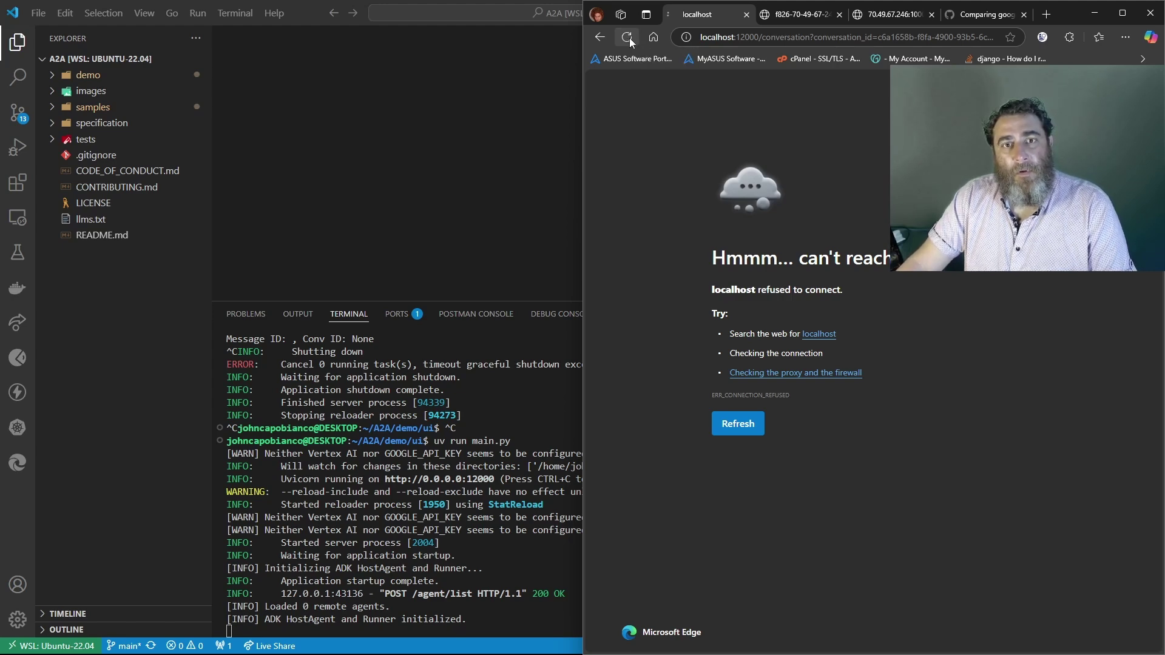
left_click(791, 15)
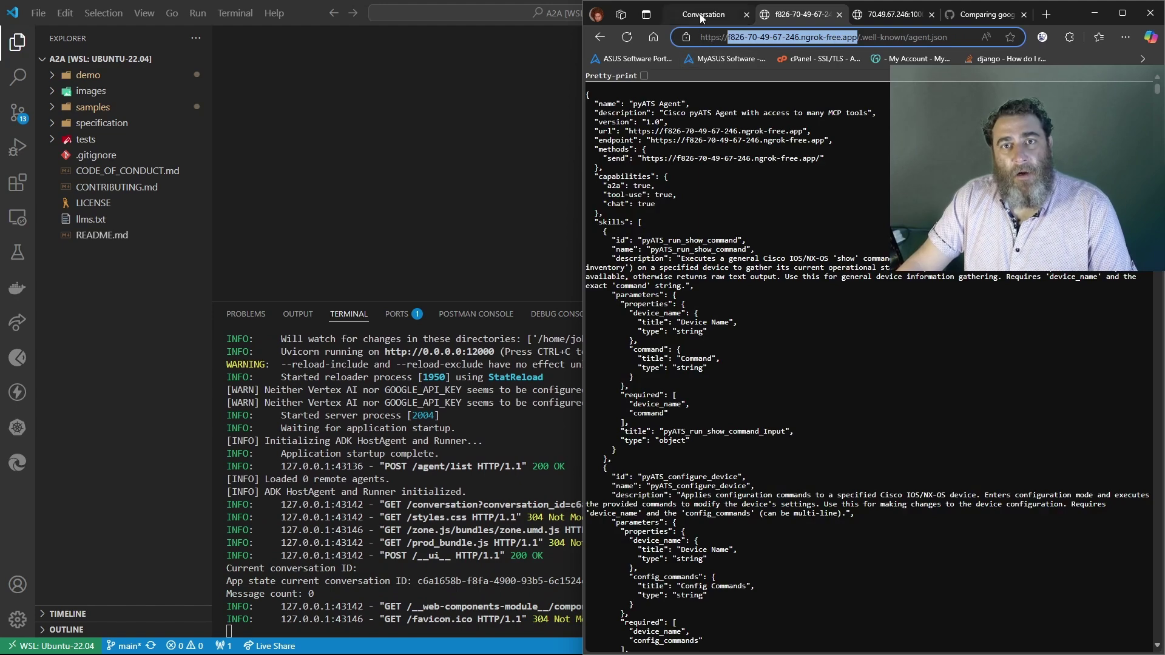
Register the pyATS Agent as a remote agent from its pasted ngrok address
left_click(702, 16)
left_click(974, 423)
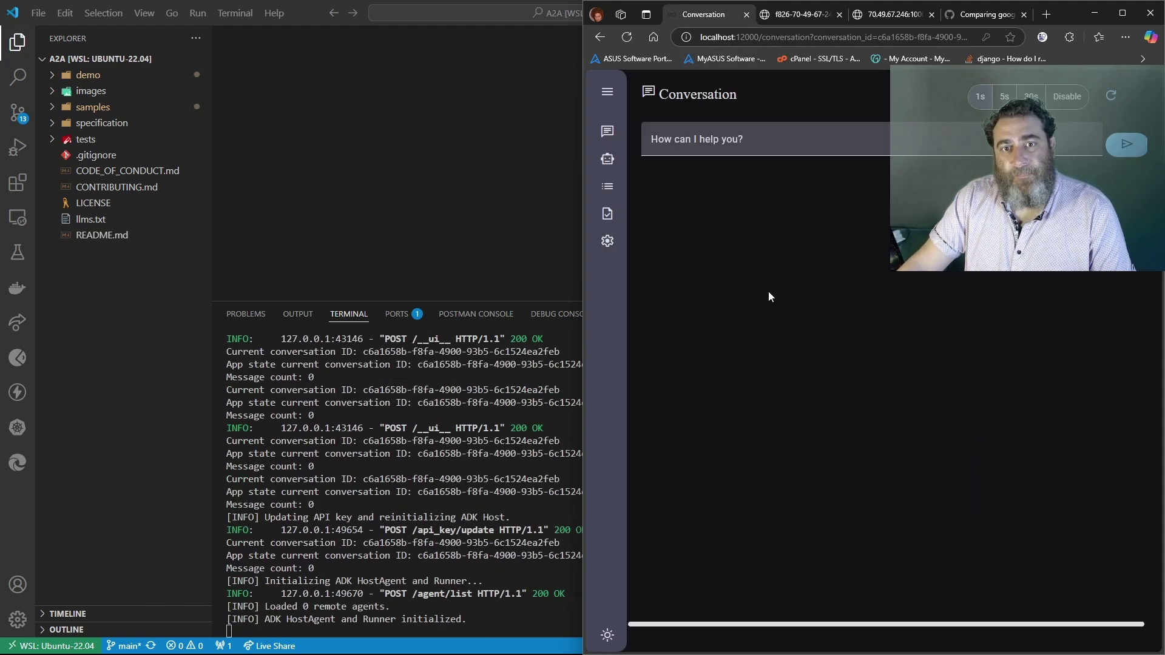
left_click(607, 159)
left_click(668, 183)
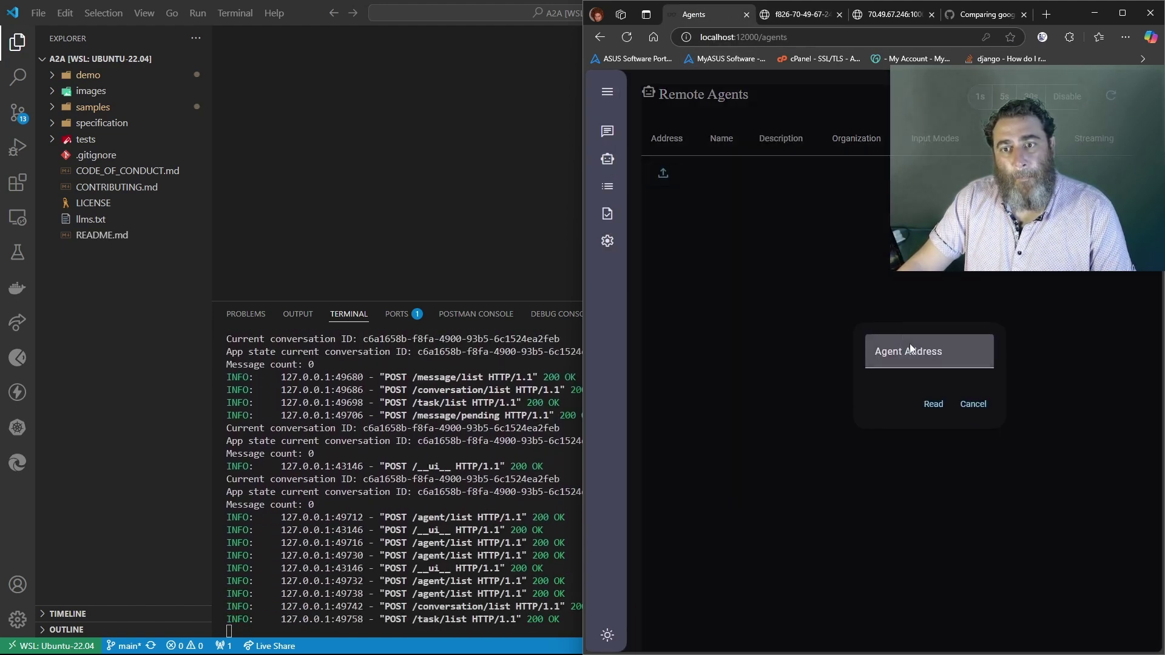
left_click(909, 344)
key("ctrl+v")
left_click(933, 405)
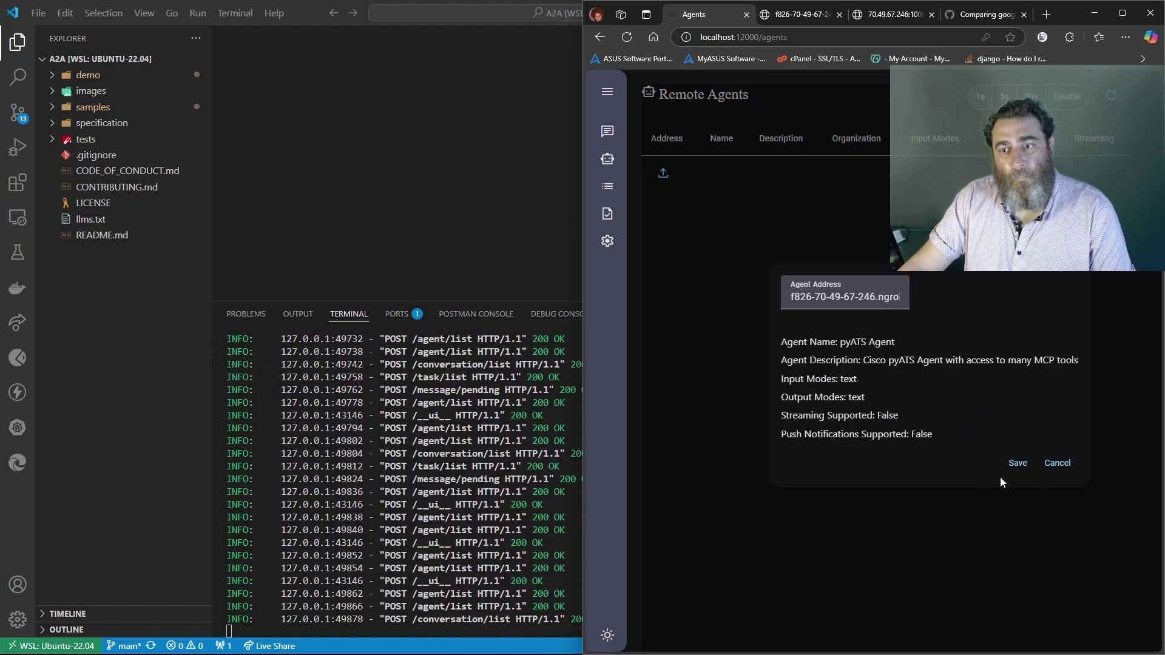
left_click(1017, 463)
Add the Selector Agent at 70.49.67.246:10000 as a remote agent, then go to Conversations
left_click(875, 16)
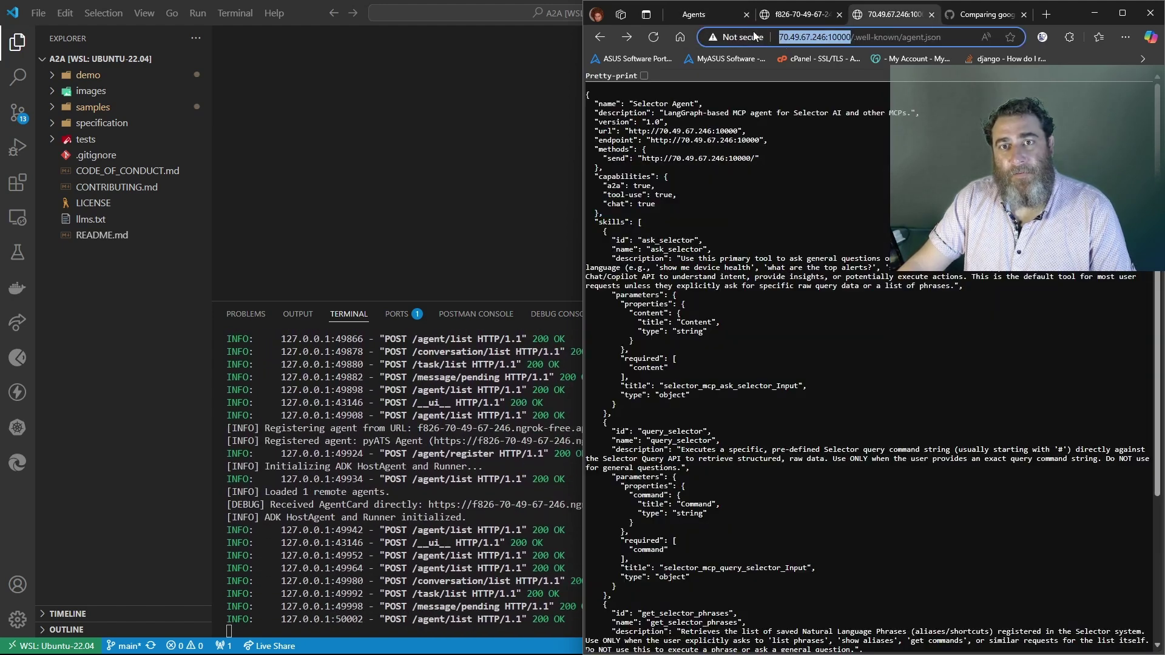
left_click(697, 14)
left_click(663, 209)
left_click(946, 334)
key("ctrl+v")
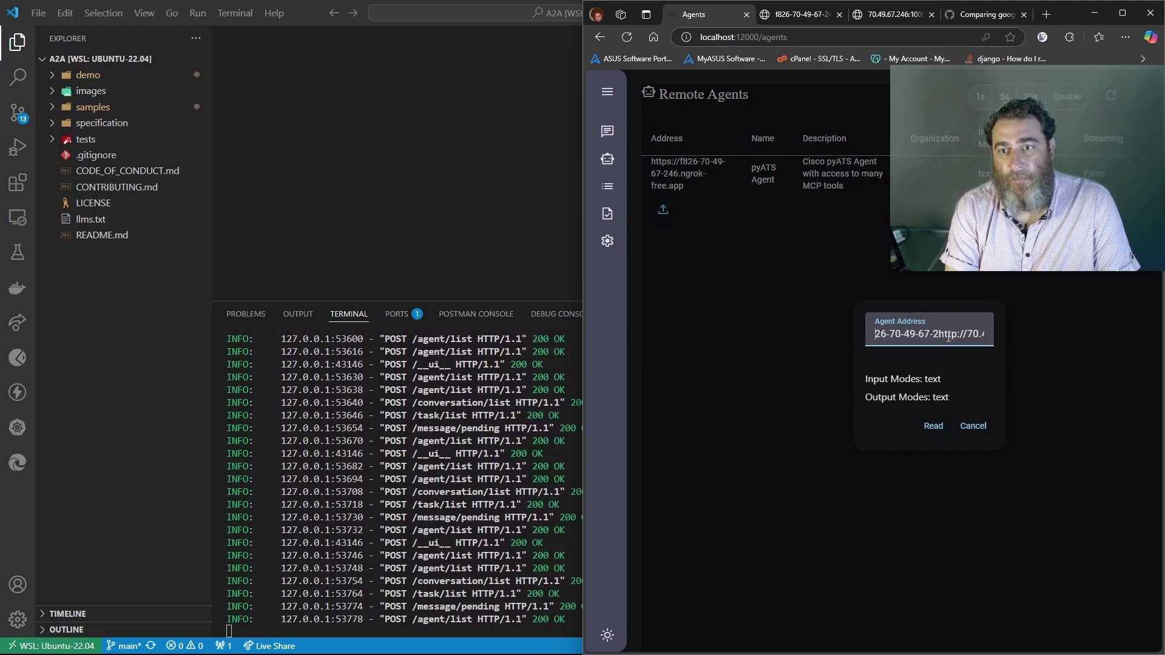
key("Right")
key("Right")
key("Right")
key("Right")
key("Right")
key("Right")
key("Right")
key("Right")
key("Right")
key("Right")
key("Right")
key("Right")
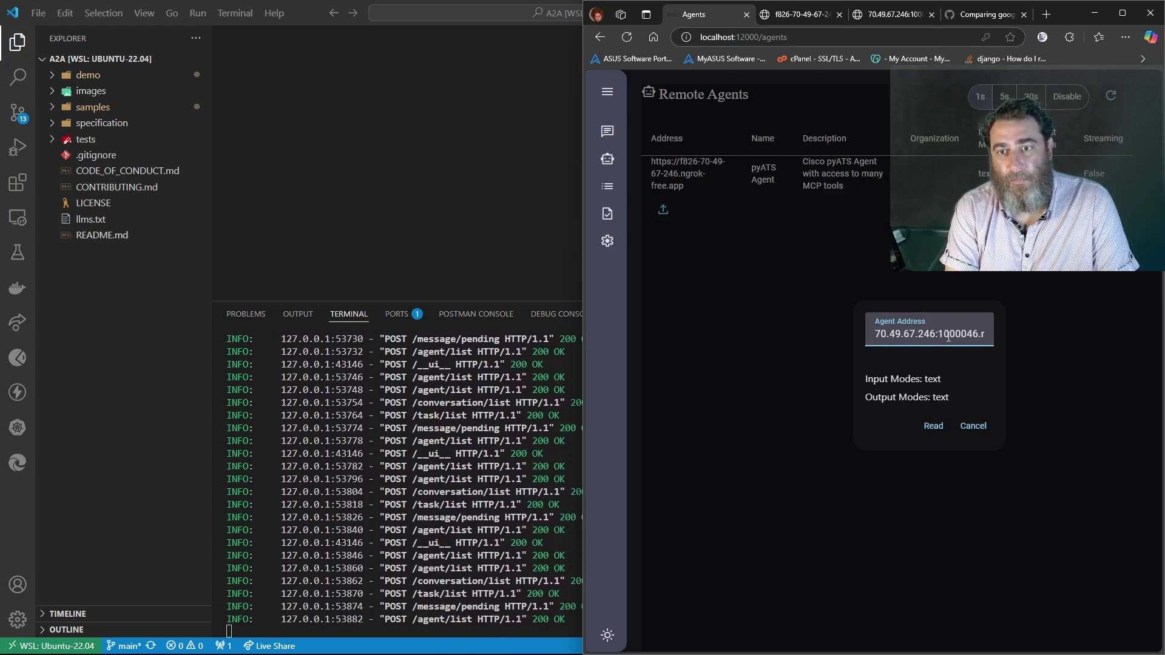
key("End")
key("BackSpace")
key("BackSpace")
key("BackSpace")
key("BackSpace")
key("BackSpace")
key("BackSpace")
key("BackSpace")
key("BackSpace")
key("BackSpace")
key("BackSpace")
key("BackSpace")
key("BackSpace")
key("BackSpace")
key("BackSpace")
key("BackSpace")
key("BackSpace")
key("BackSpace")
key("BackSpace")
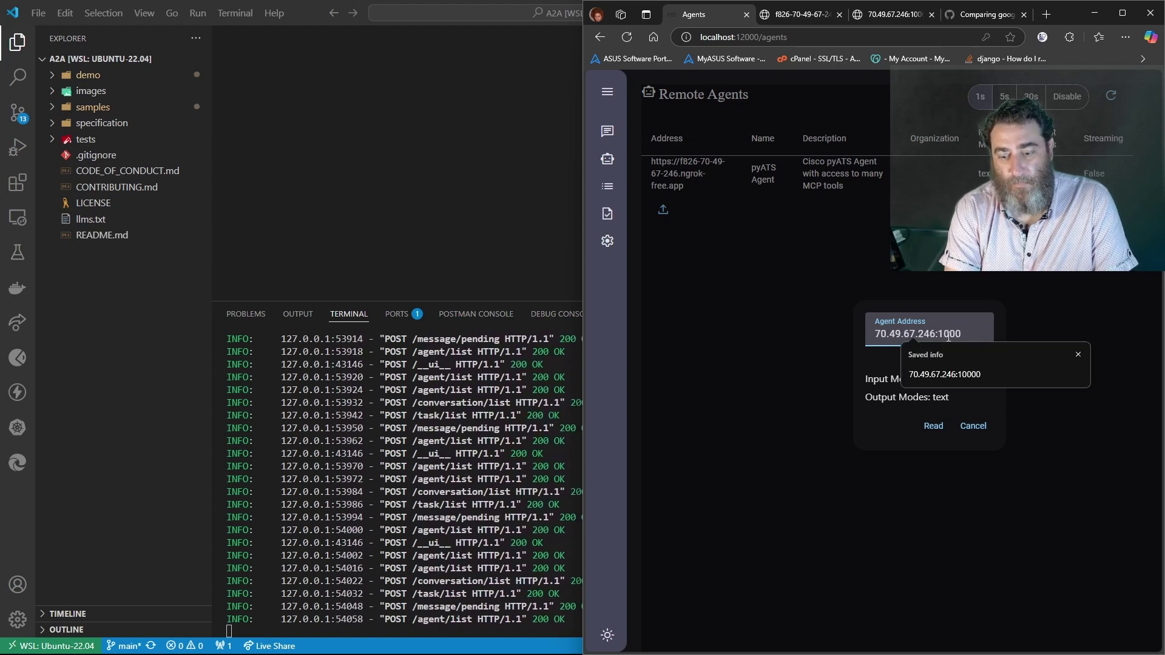
type("0")
left_click(932, 428)
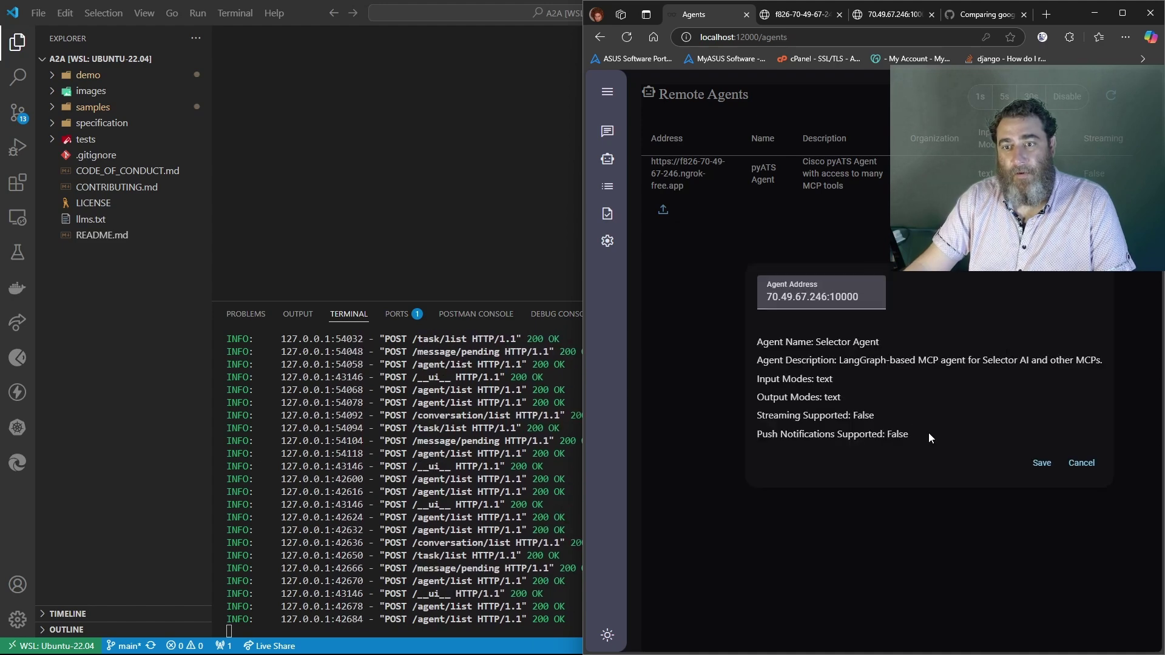
left_click(966, 465)
left_click(608, 132)
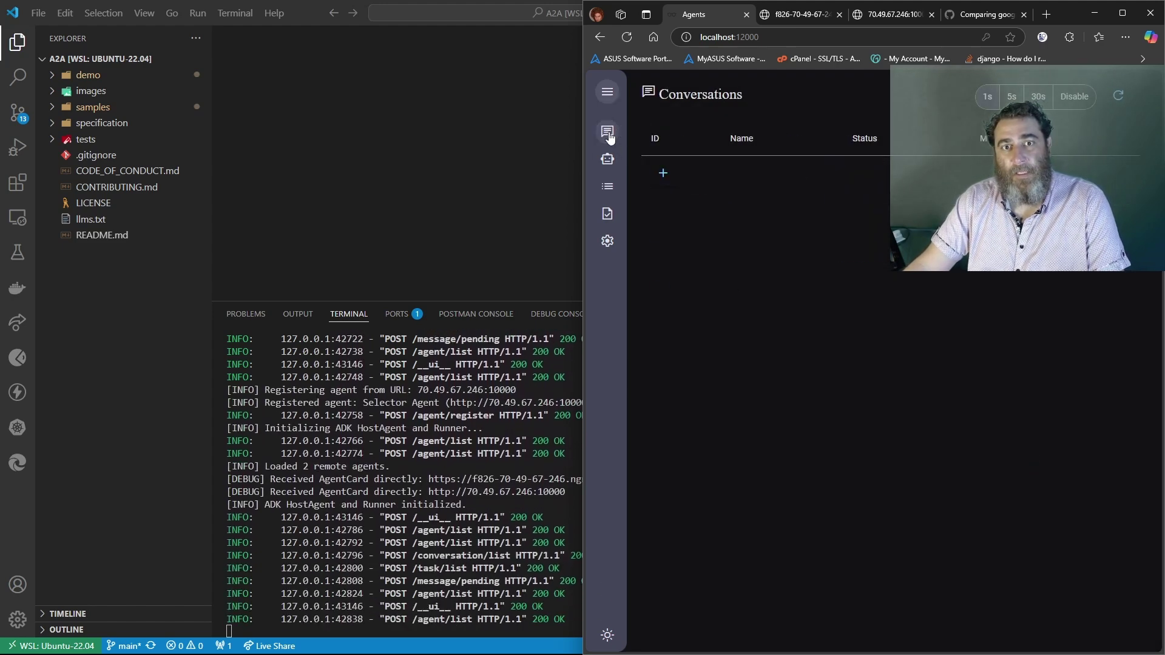
In a new conversation, ask Selector for device S3's health, then start drafting an email request for the report
left_click(663, 174)
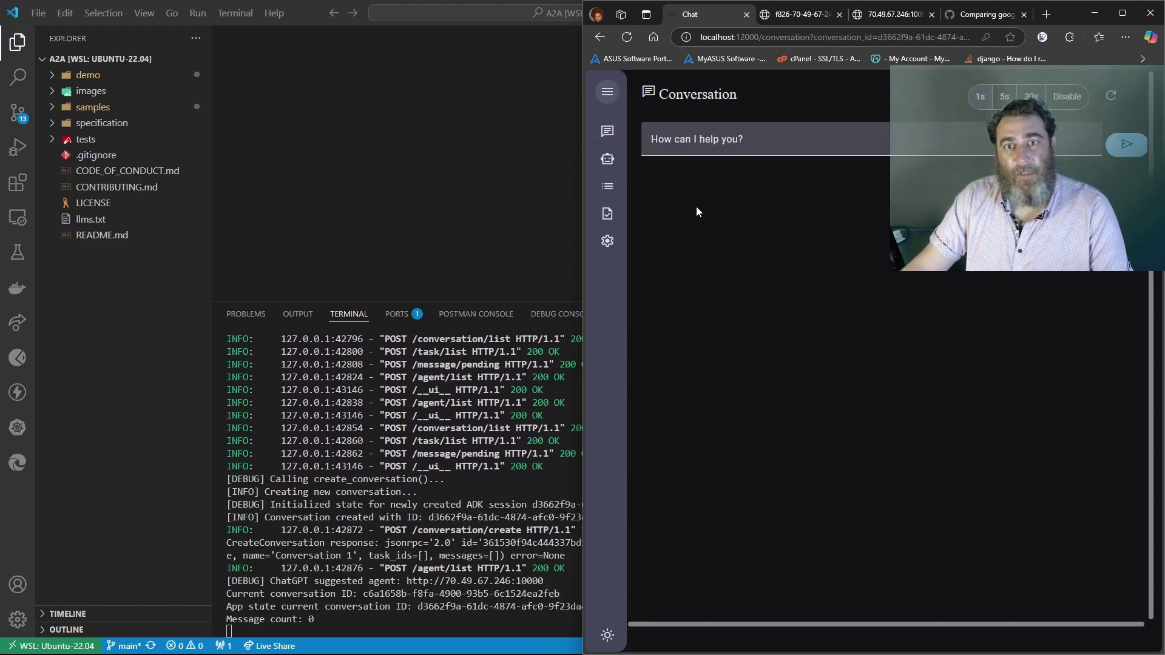
left_click(699, 144)
type("Ca")
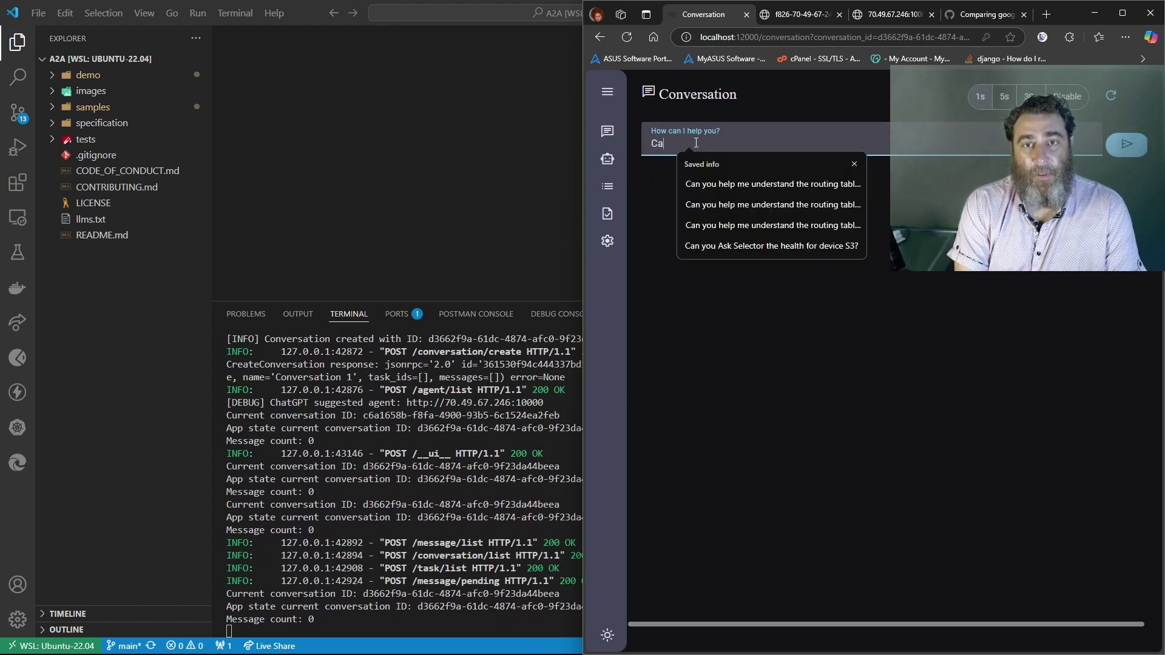
type("n you please ask s")
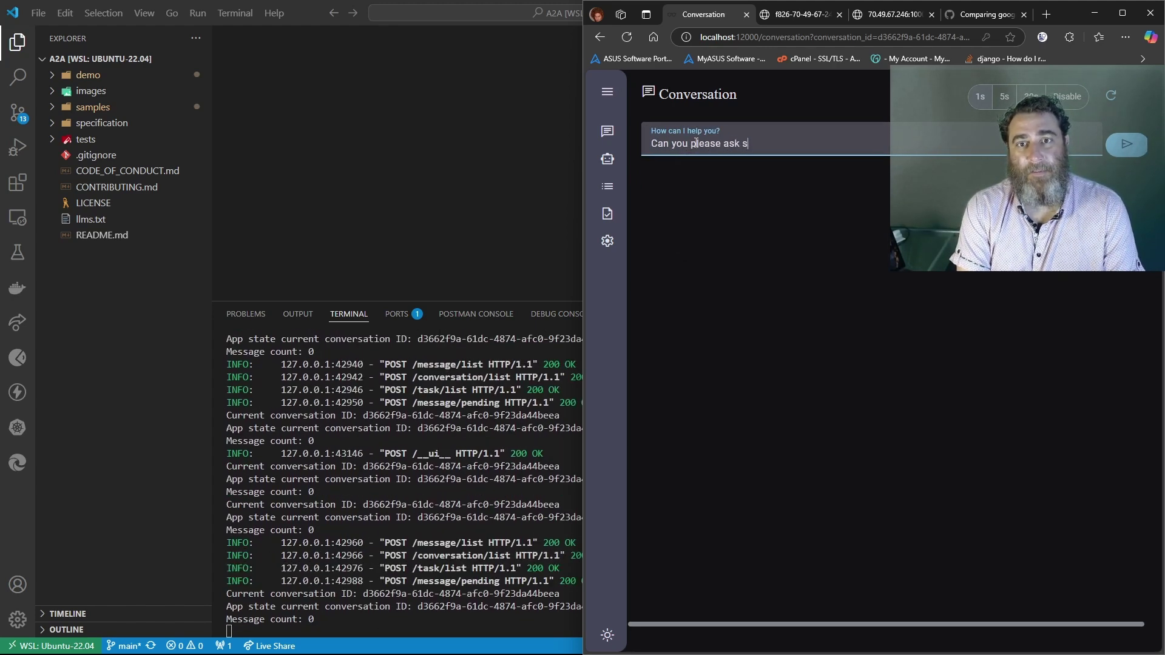
type("elector the health of de")
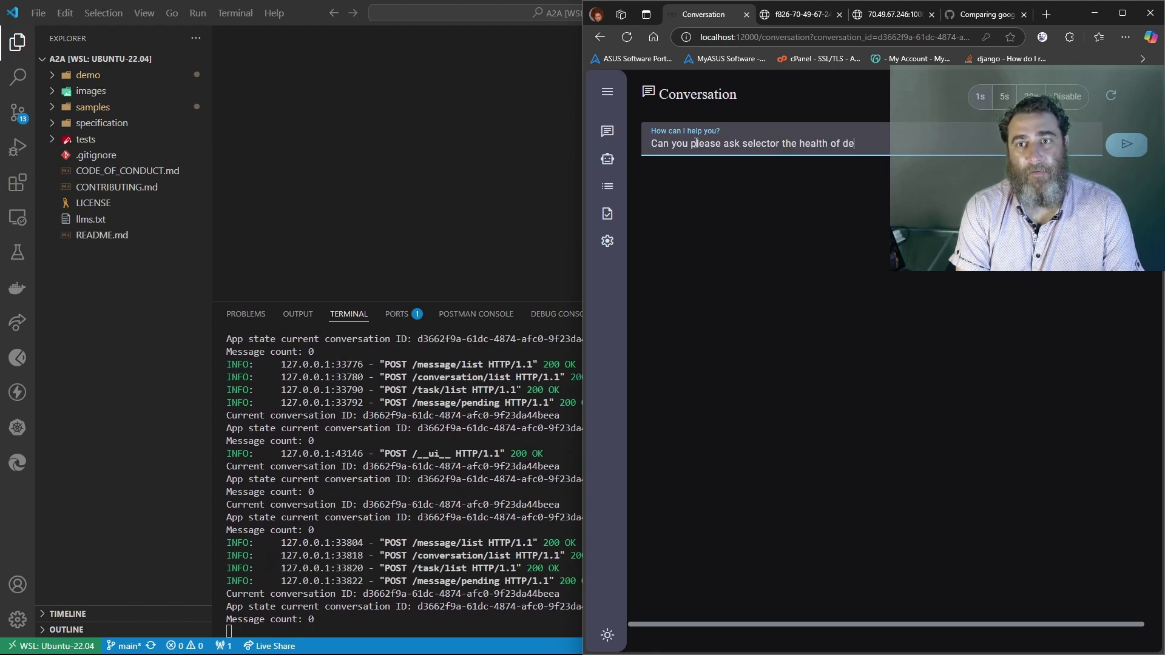
type("vice S3?")
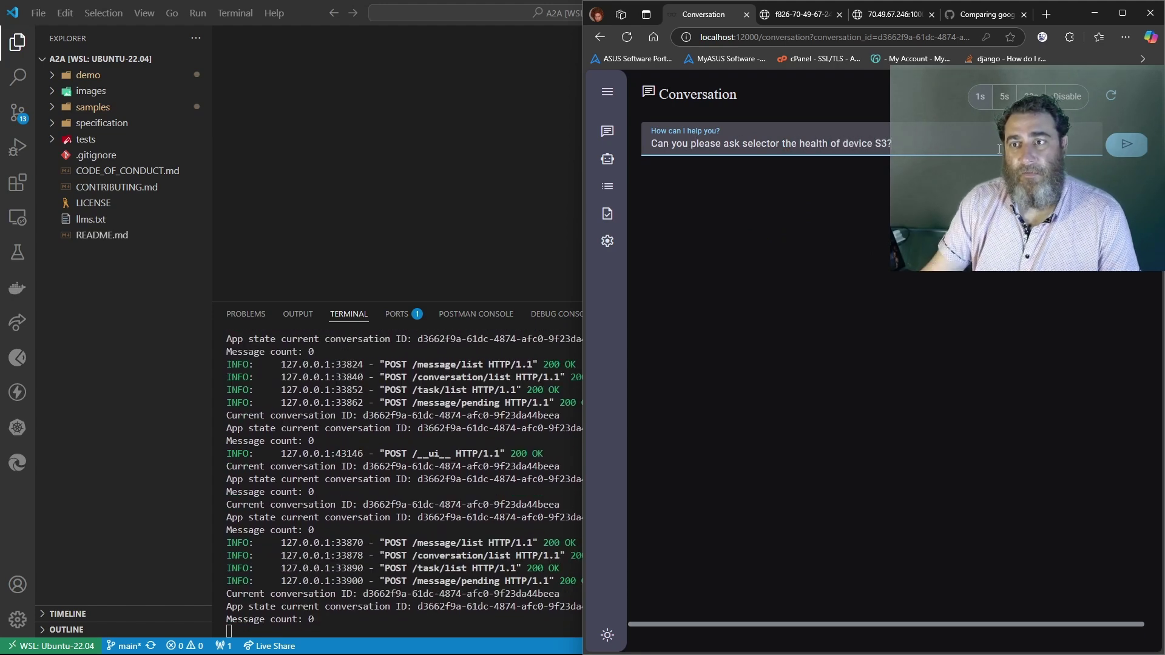
left_click(1140, 151)
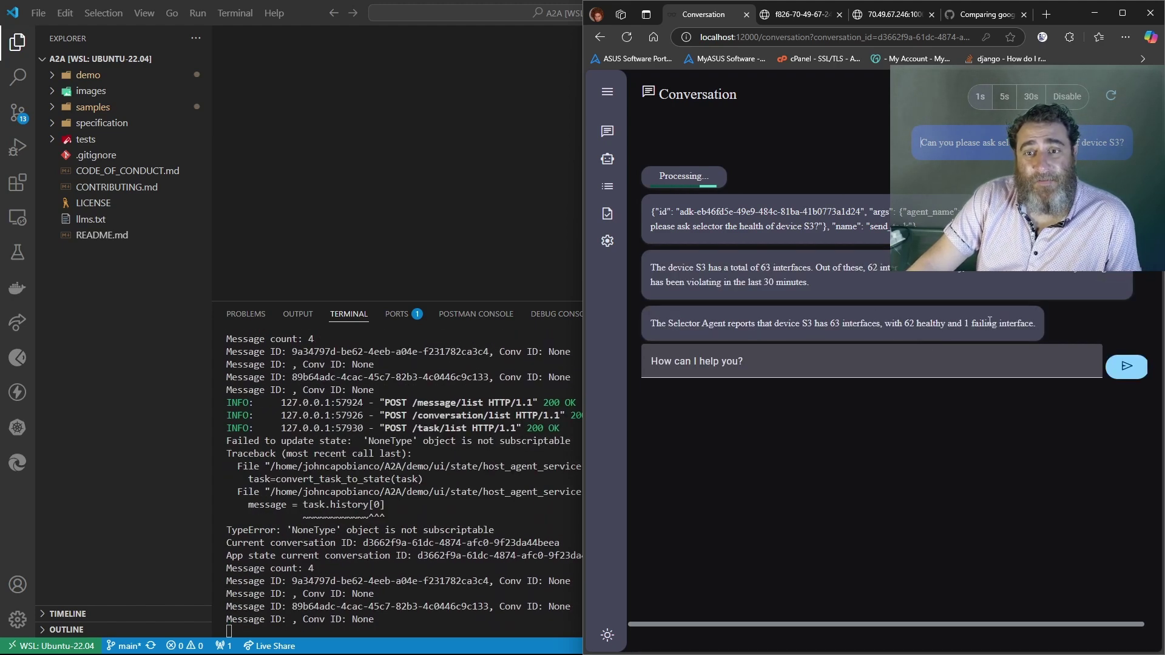
left_click(757, 363)
type("C")
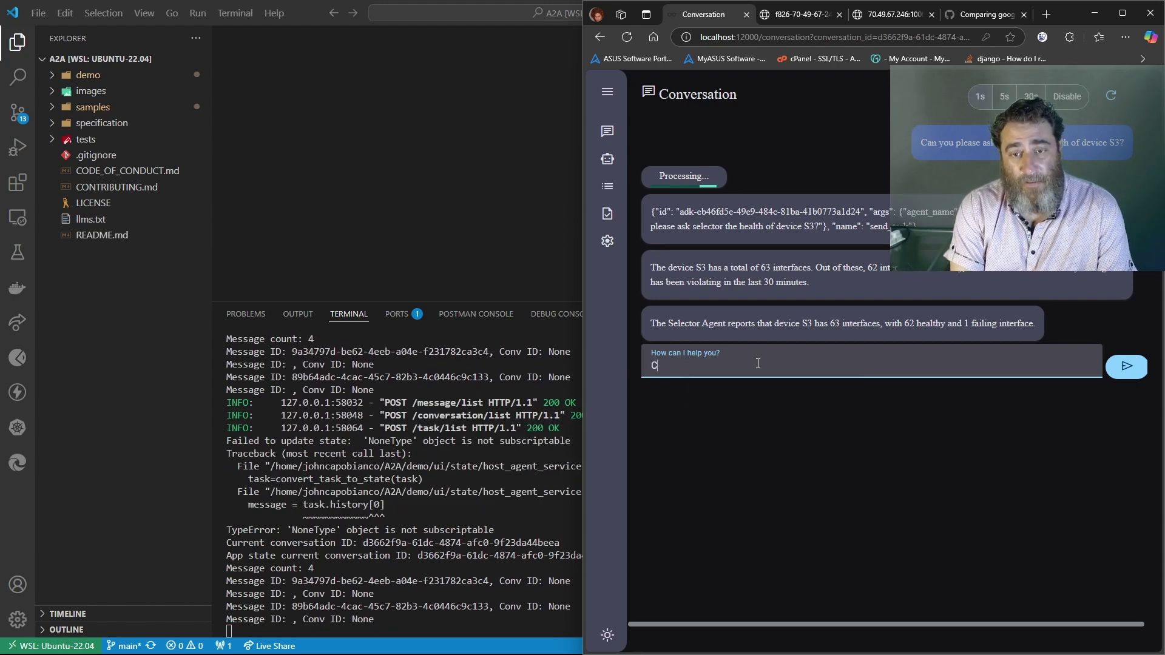
type("ould you p")
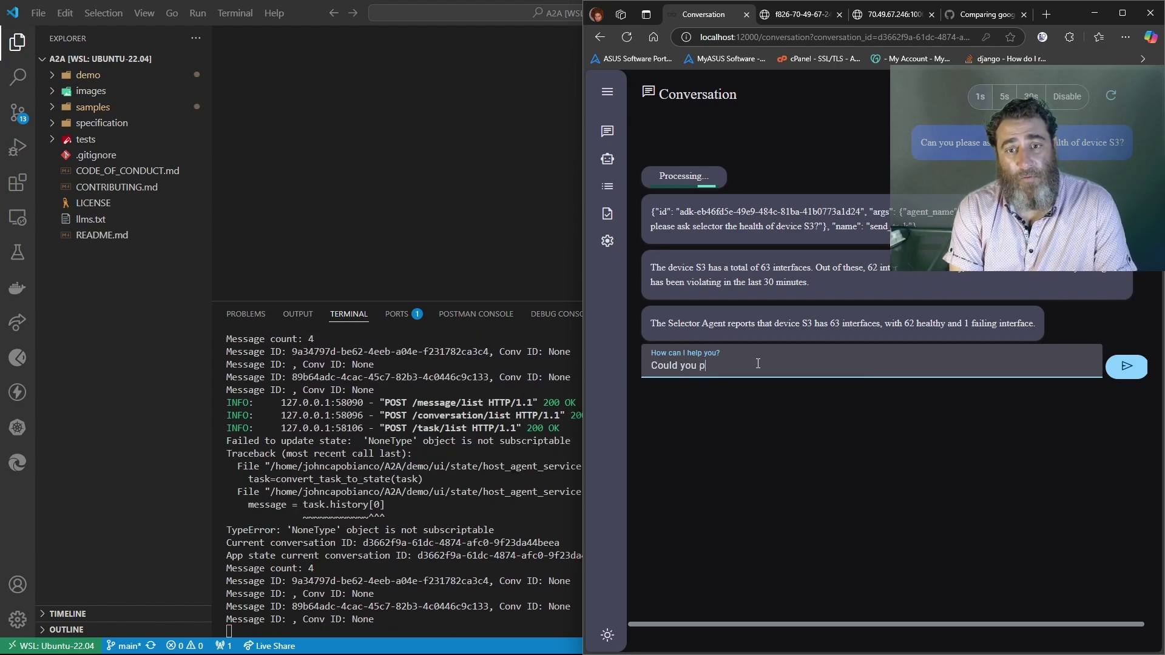
type("lease email this r")
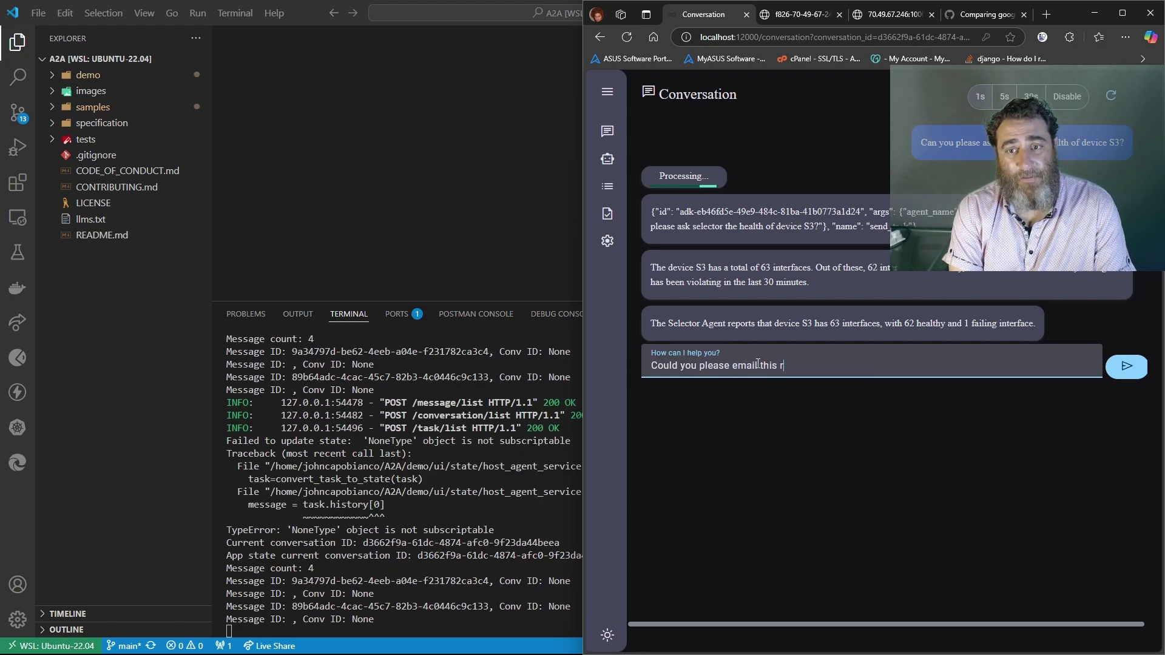
type("eport subject ")
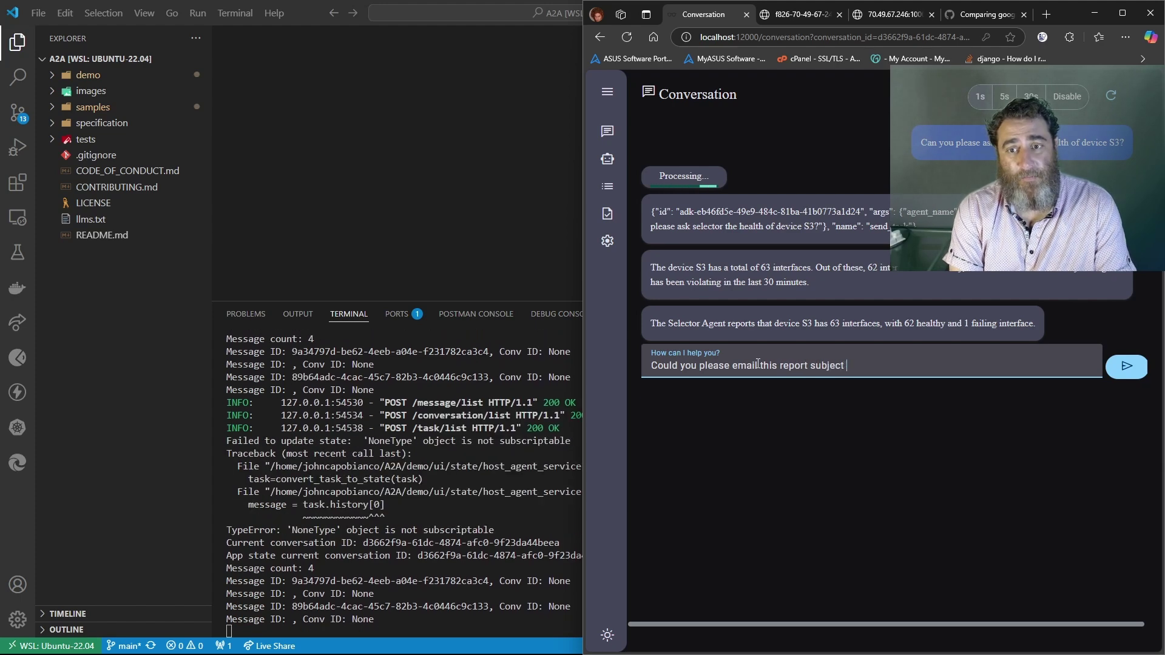
type("\"Devic")
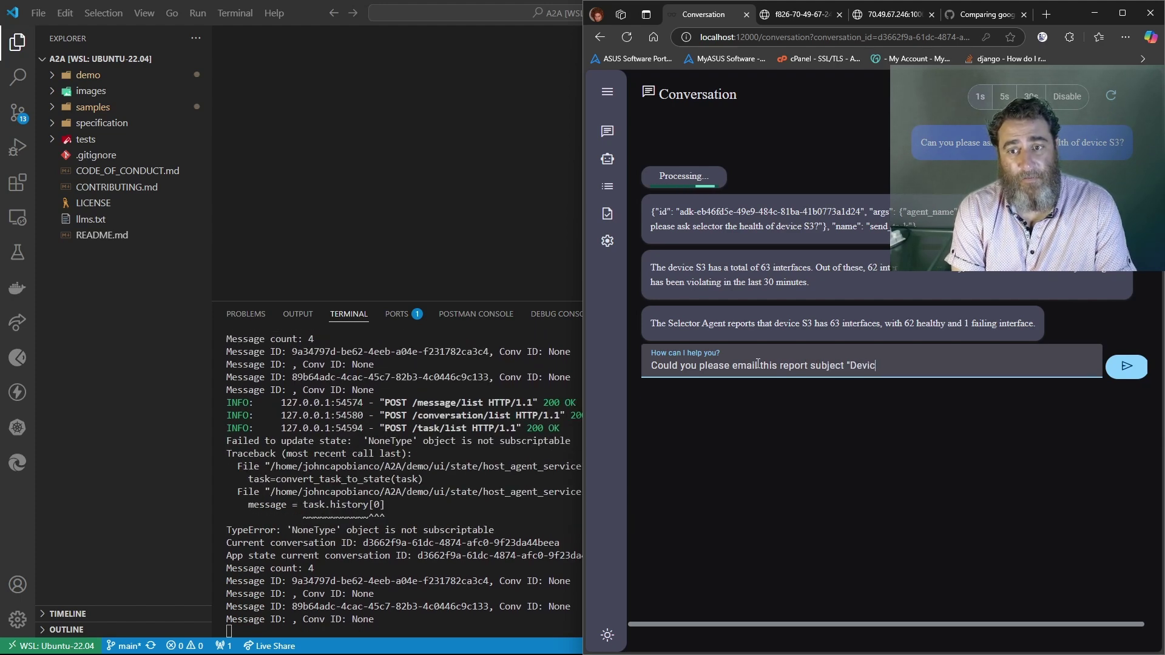
type("e S3 Health Repor")
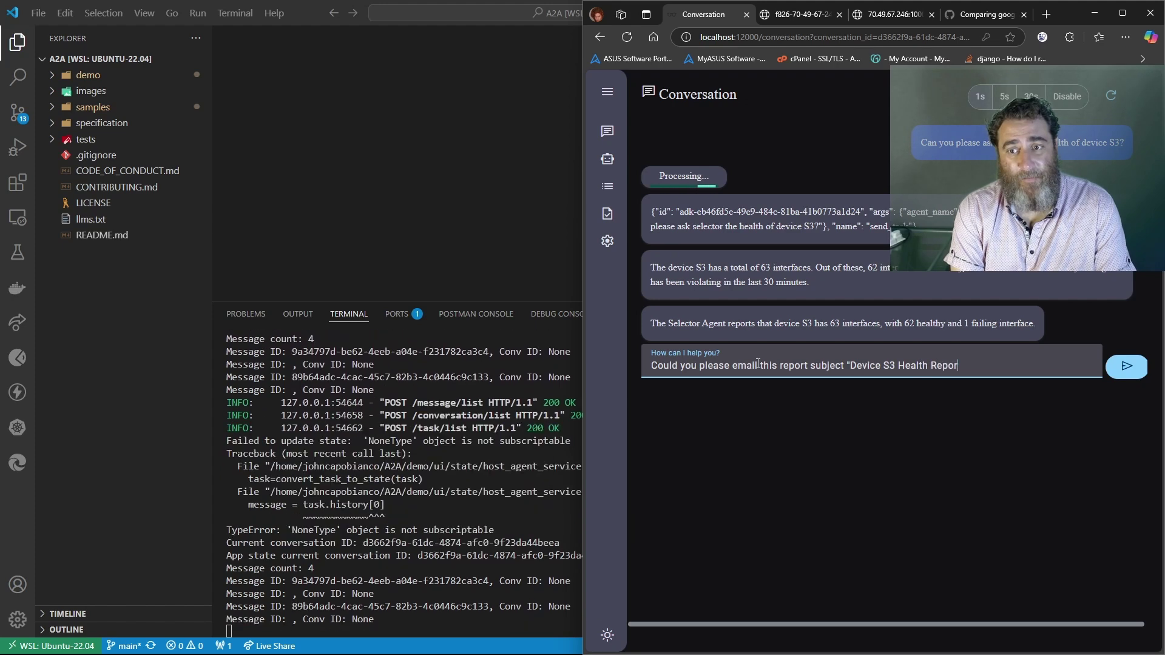
type("t from Selector")
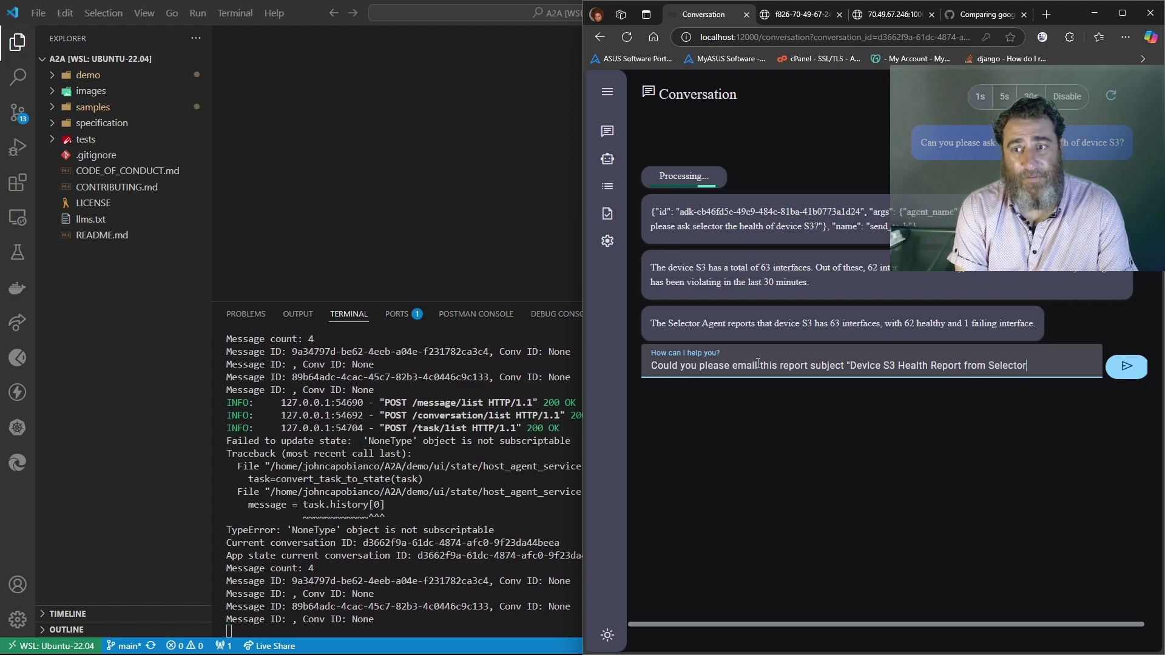
type("\" to John")
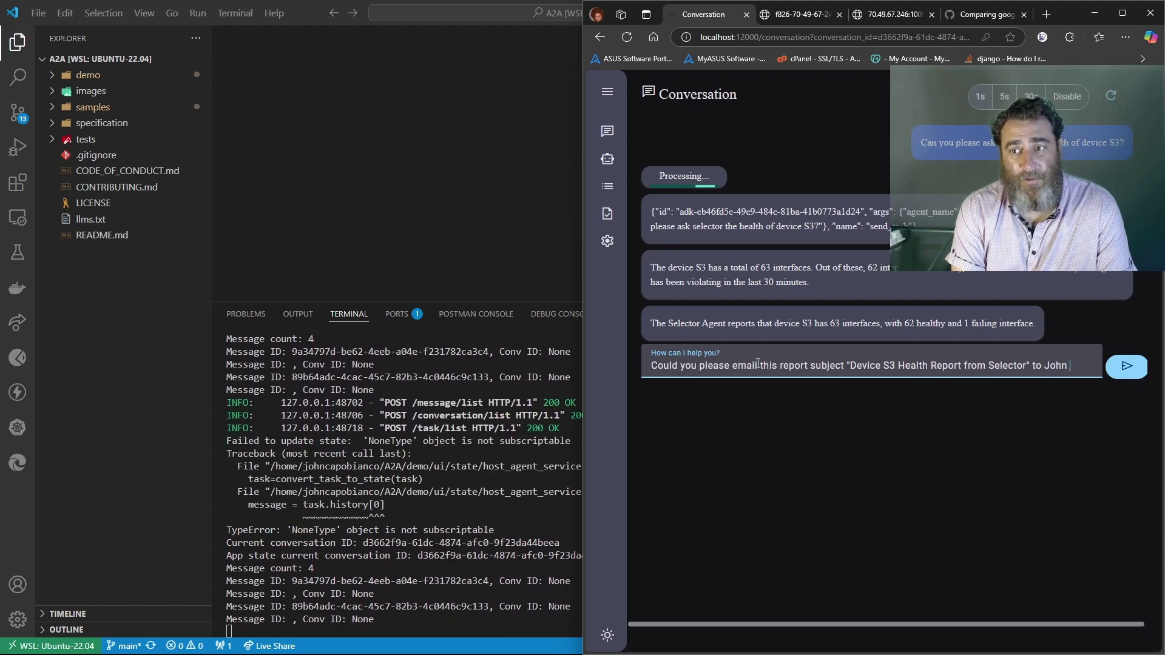
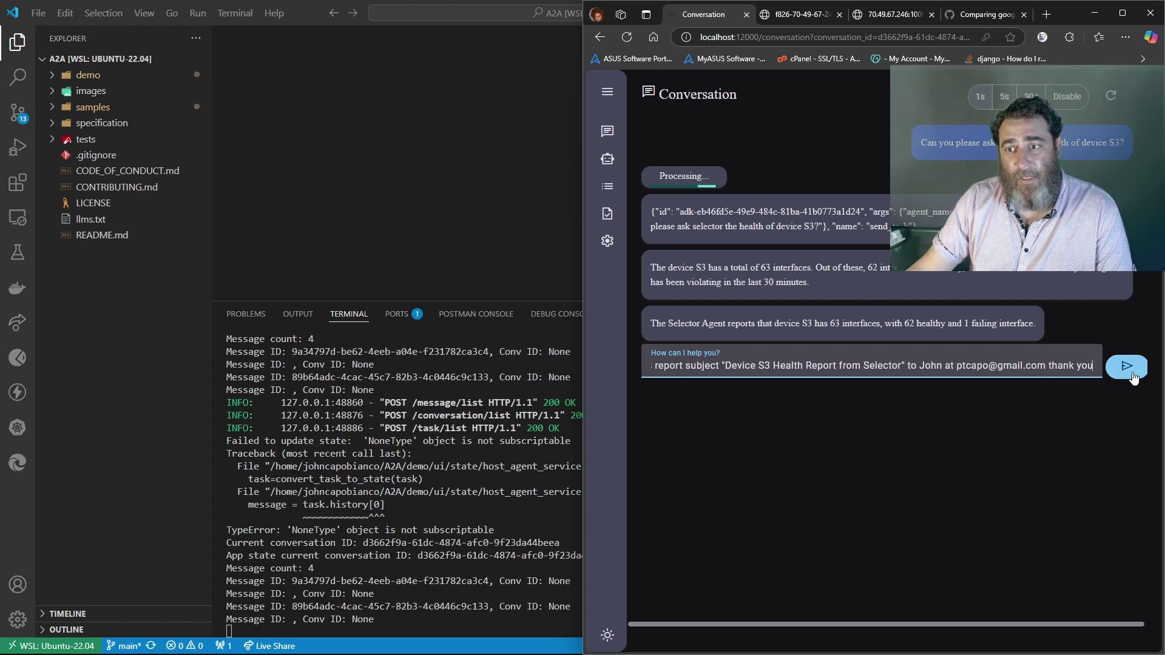
Send the request to email the report with subject 'Device S3 Health Report from Selector'
key("Return")
Check the a2a-adapter logs, then ask the agent to use the pyATS agent to send the email
left_click(366, 642)
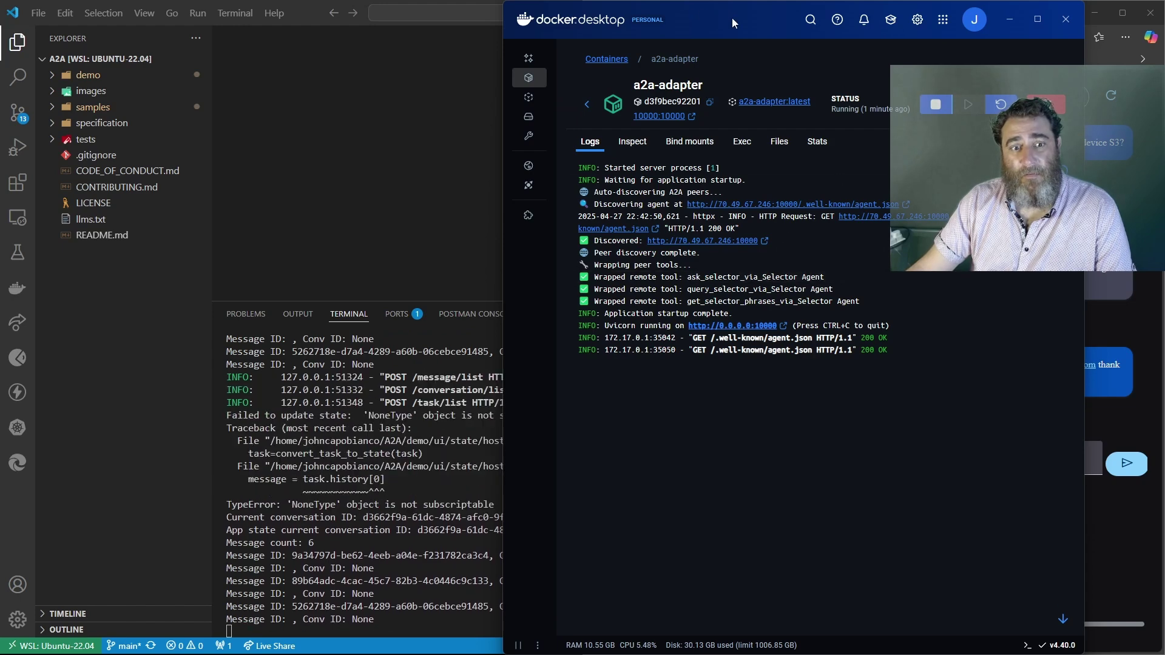
left_click_drag(732, 17, 258, 27)
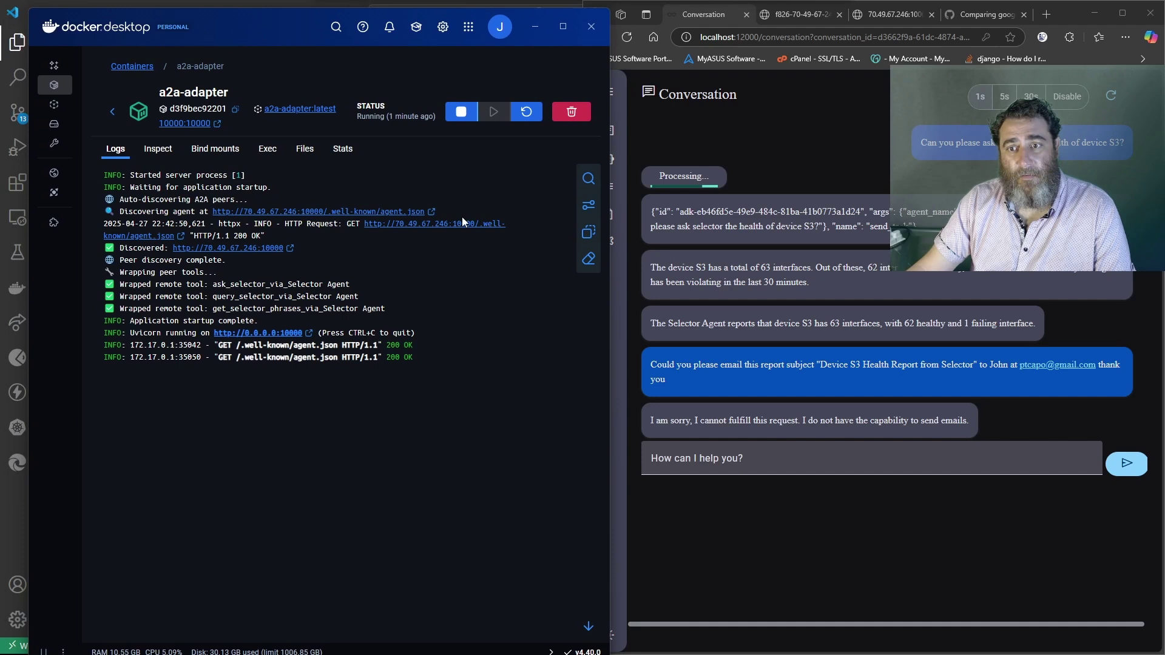
left_click(747, 448)
type("lease use the pyats")
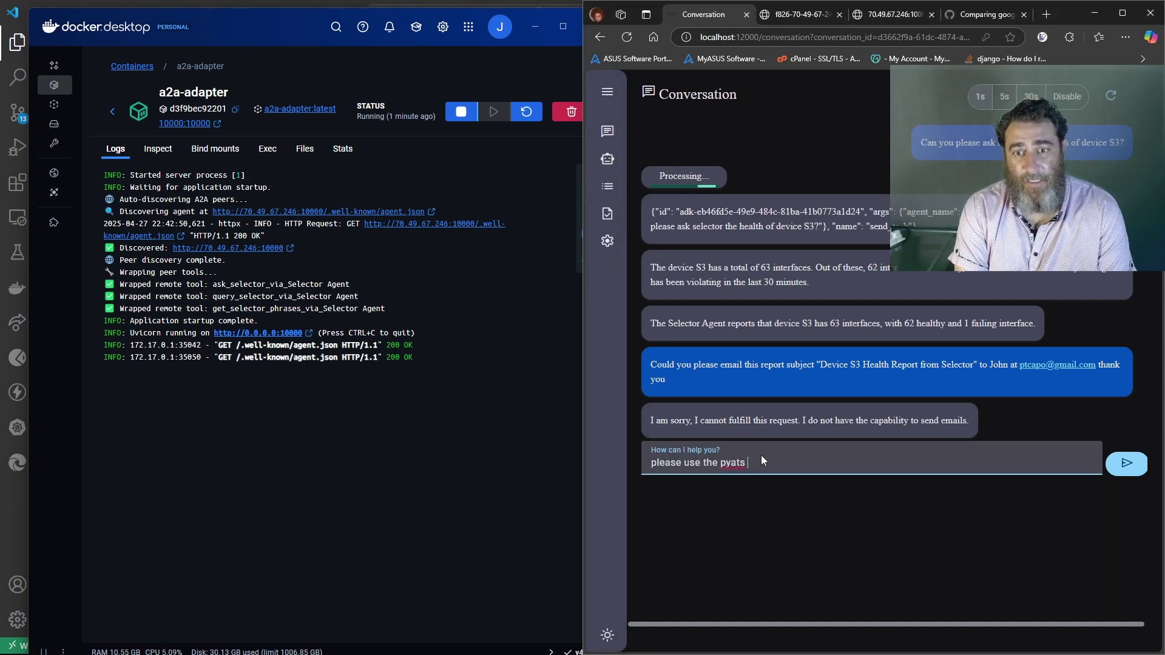
type(" agent to send the eam")
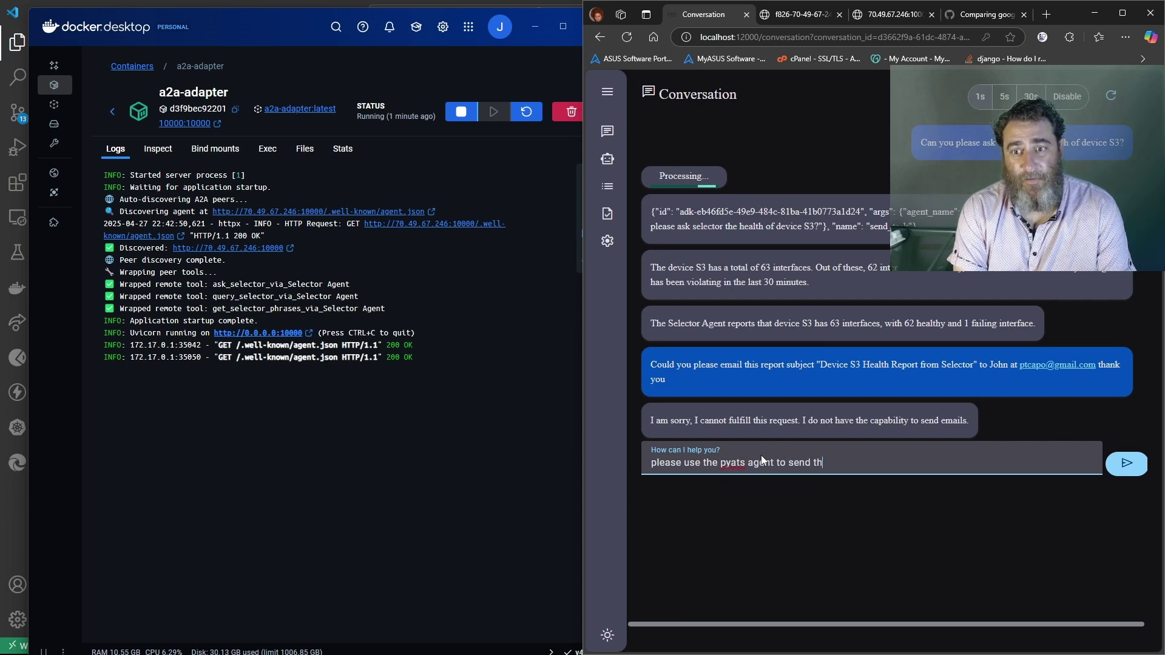
key("BackSpace")
key("BackSpace")
type("mail apologies")
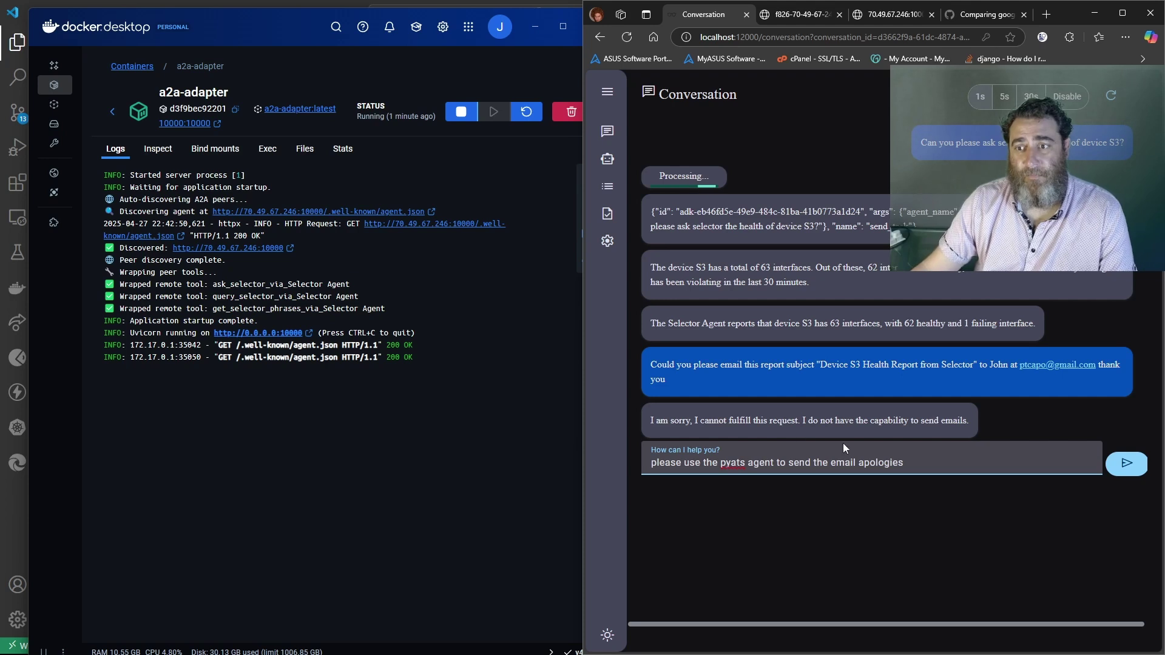
key("Return")
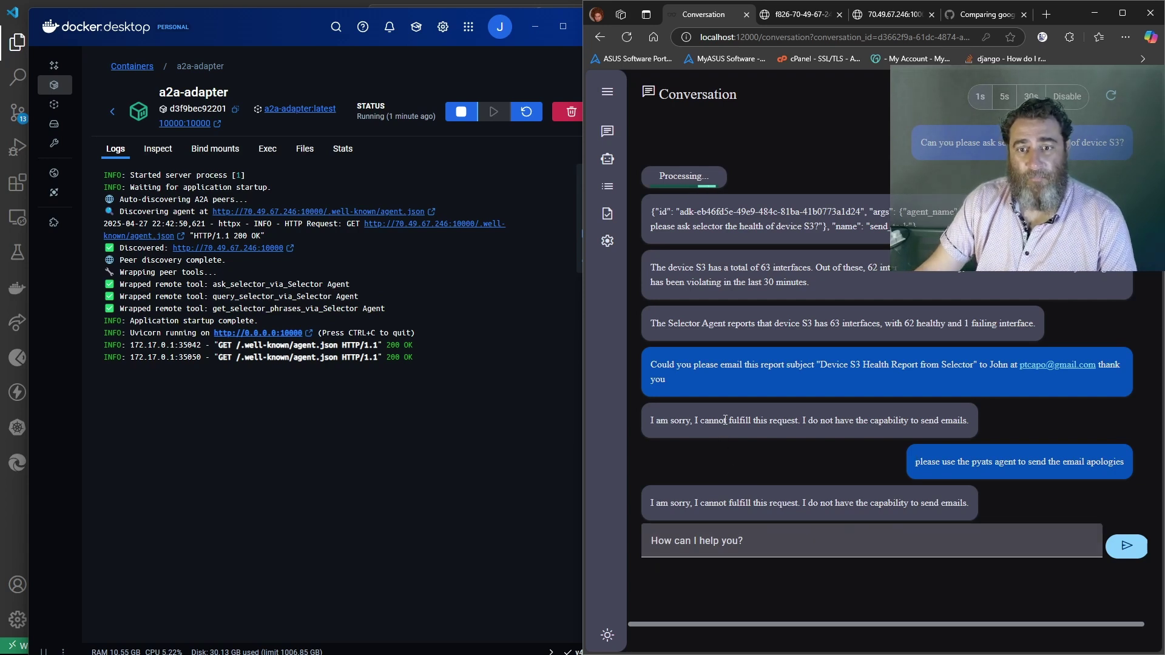
Ask whether it's sure it can't use the pyATS Agent to send the email
left_click(726, 542)
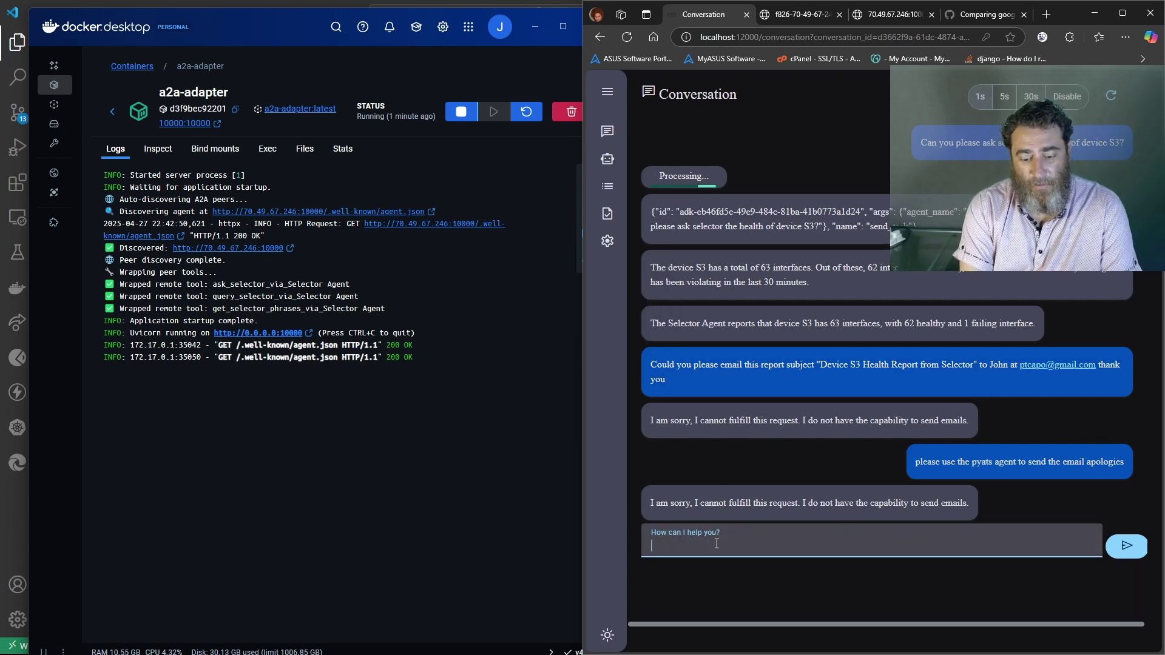
type("Are you sur")
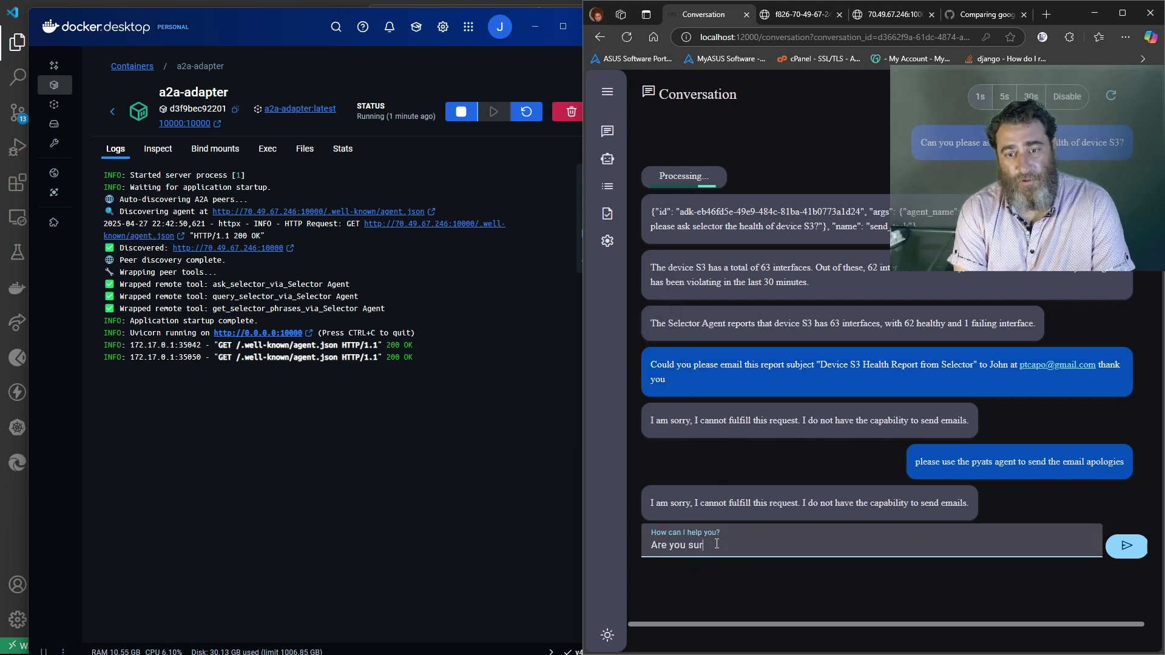
type("e you cant use the py")
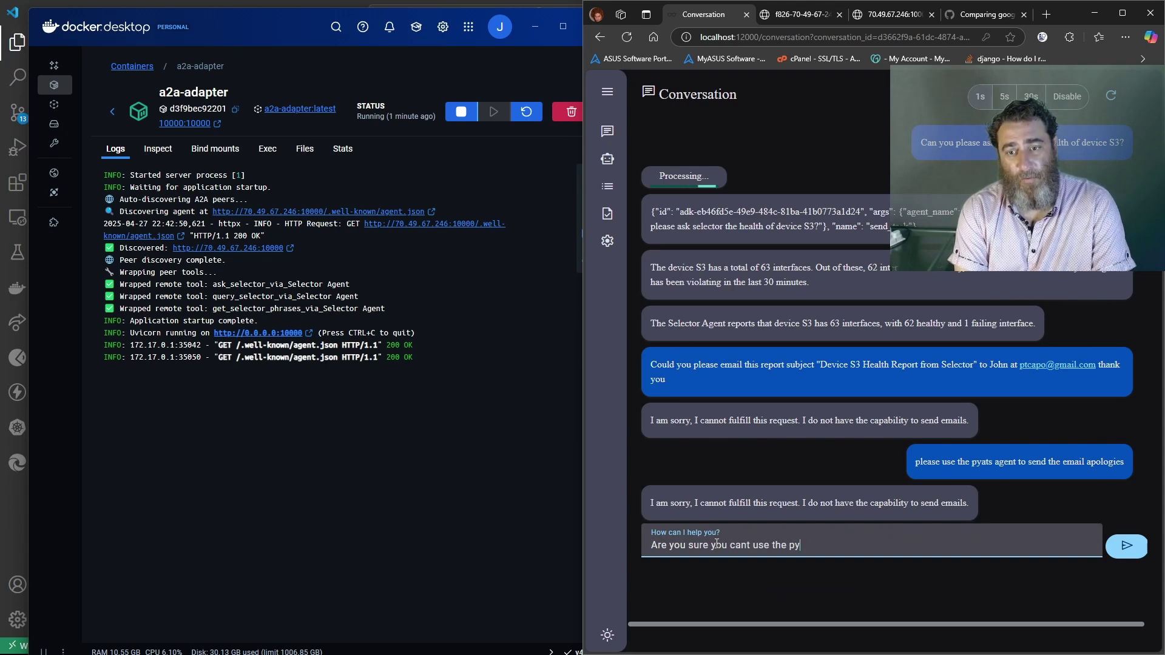
type("ATS Agent to send ")
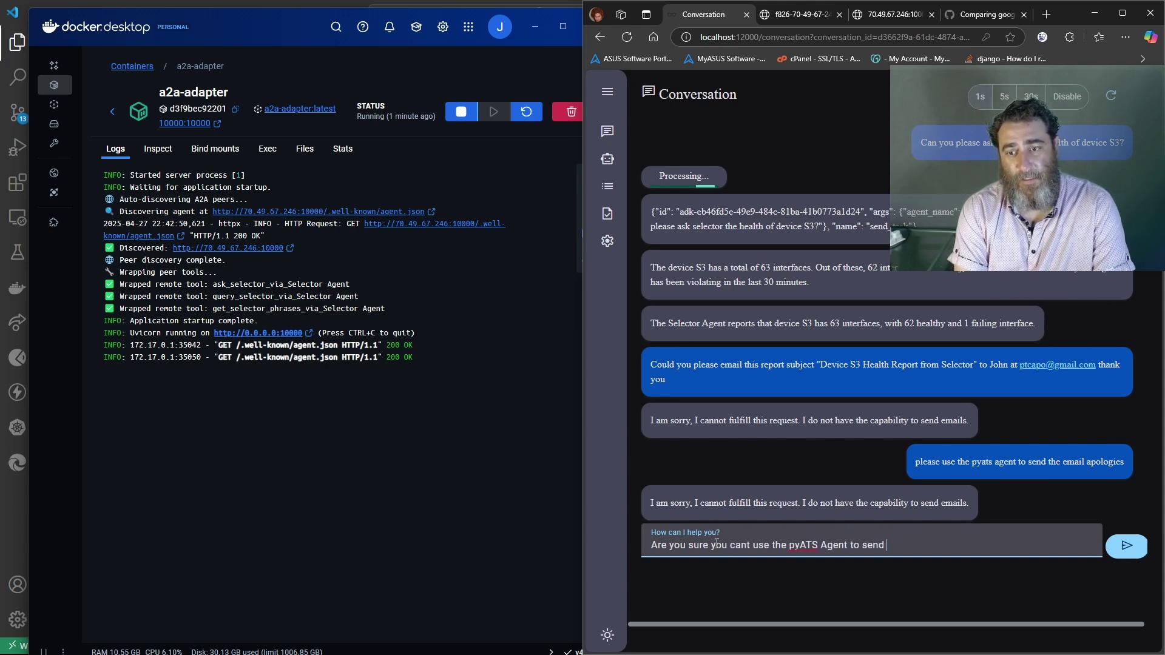
type("the email it has an email tool")
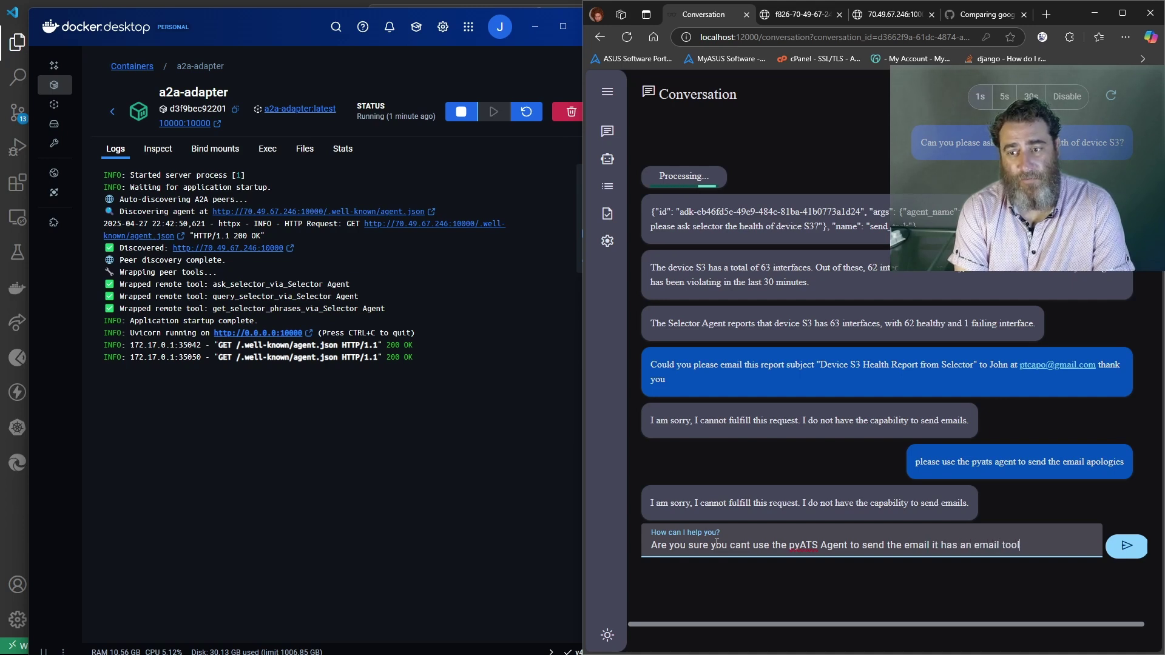
left_click(1126, 546)
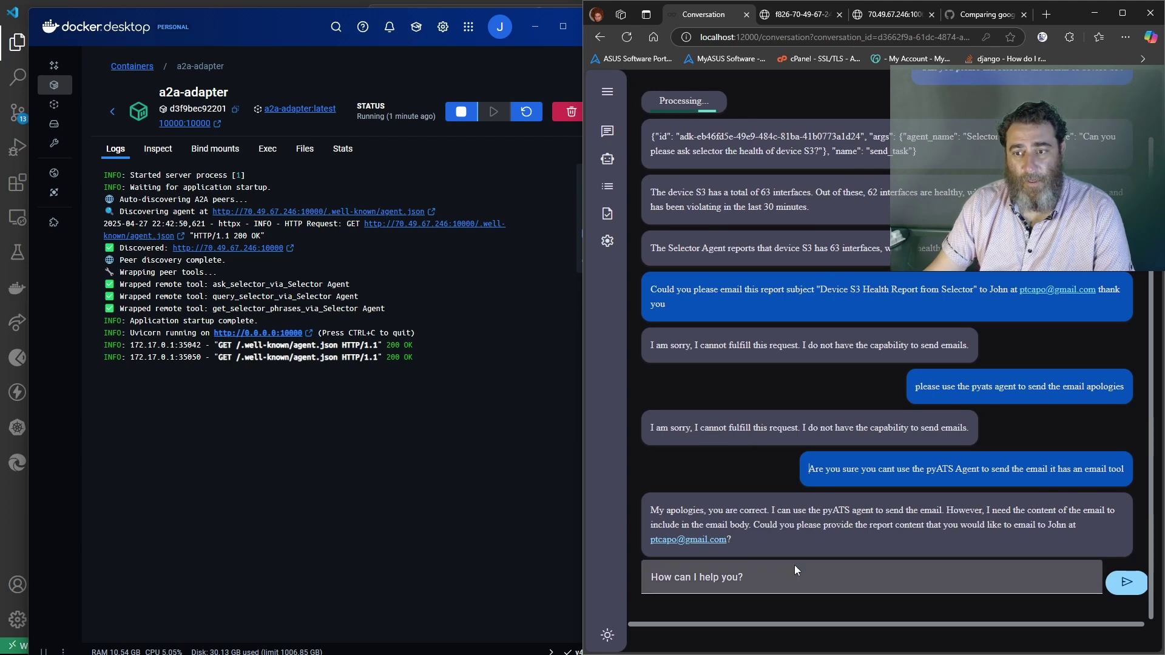
Tell the agent the email should contain the S3 health report from the Selector Agent
left_click(783, 579)
type("the cont")
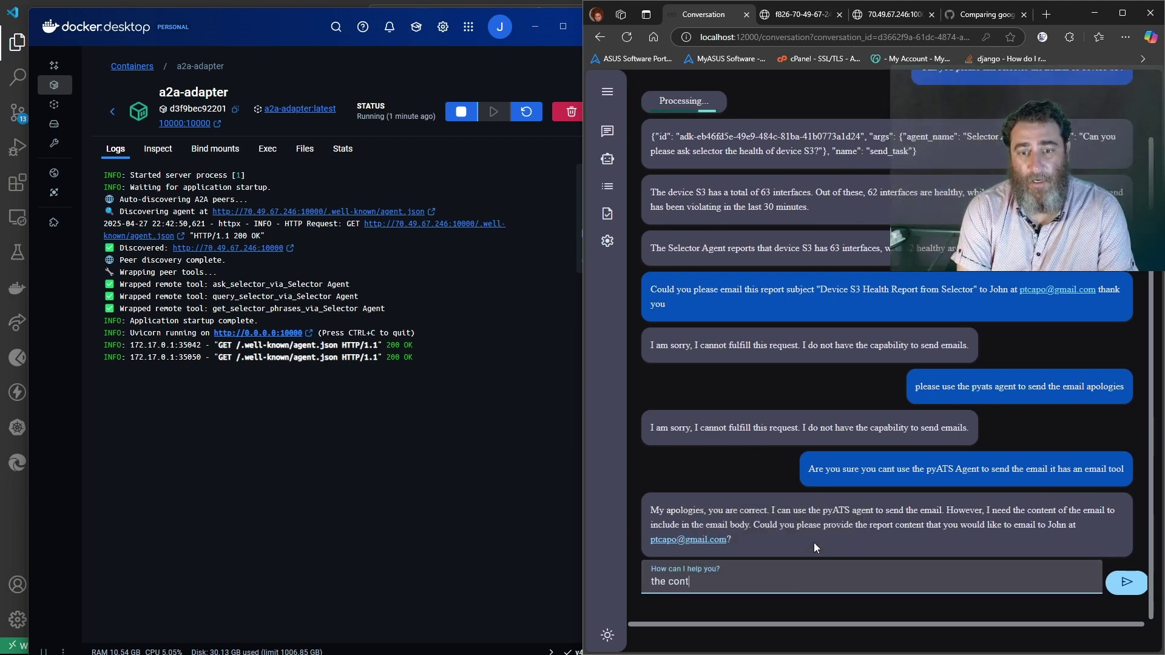
type("ents should be ")
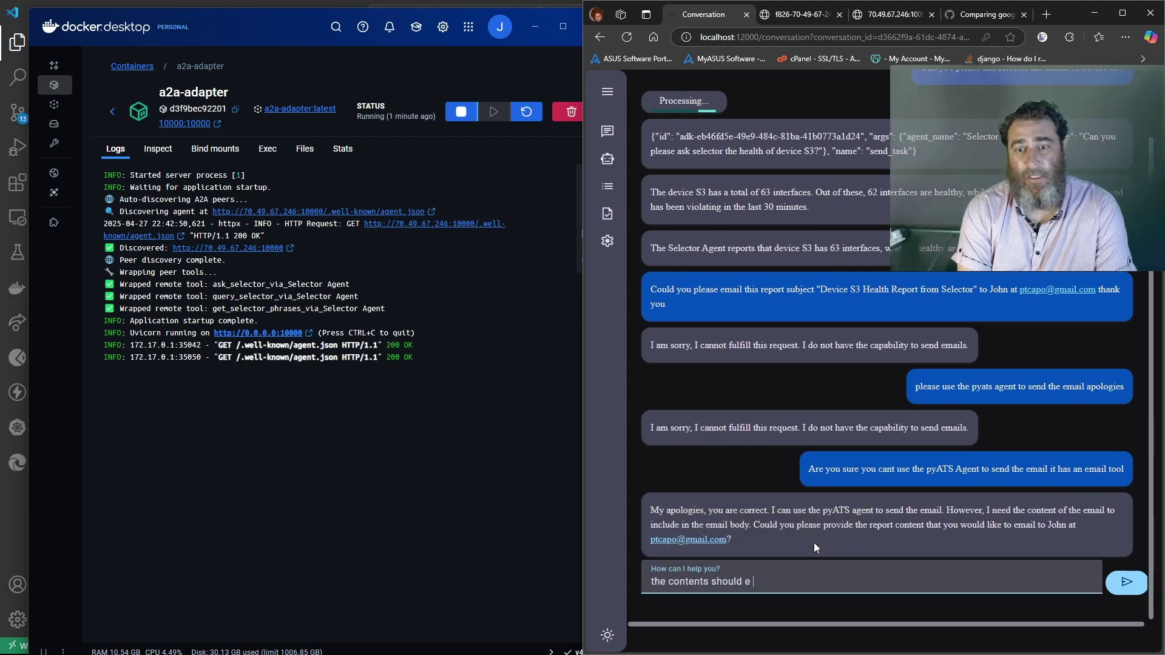
type("the health fro")
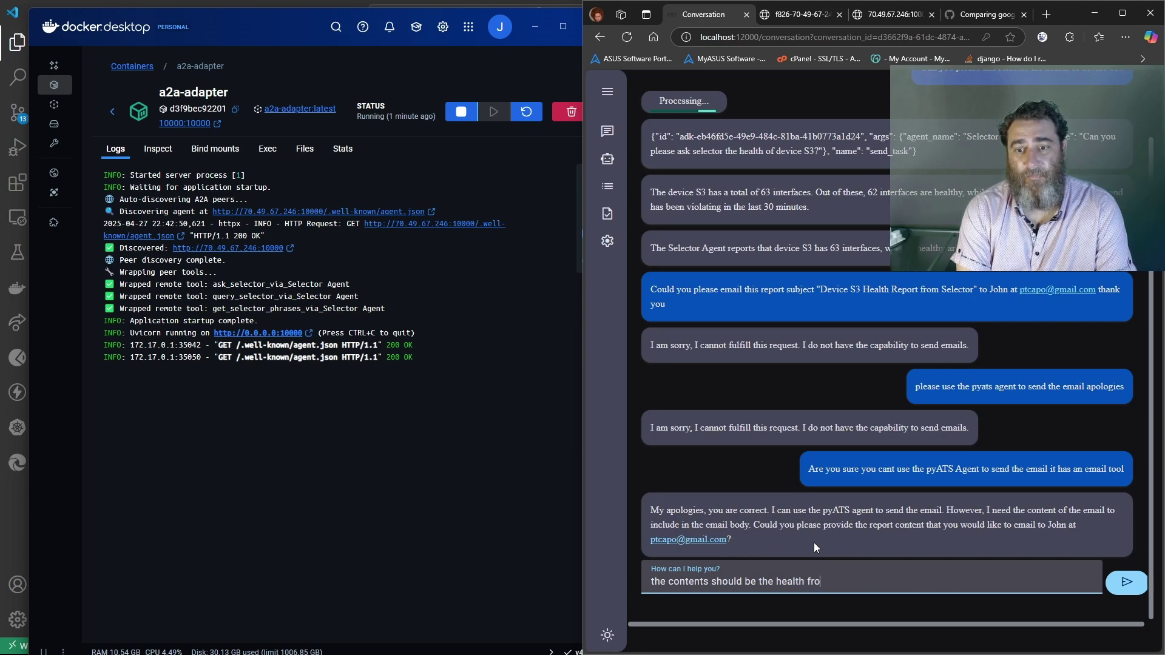
type("m the S3 As")
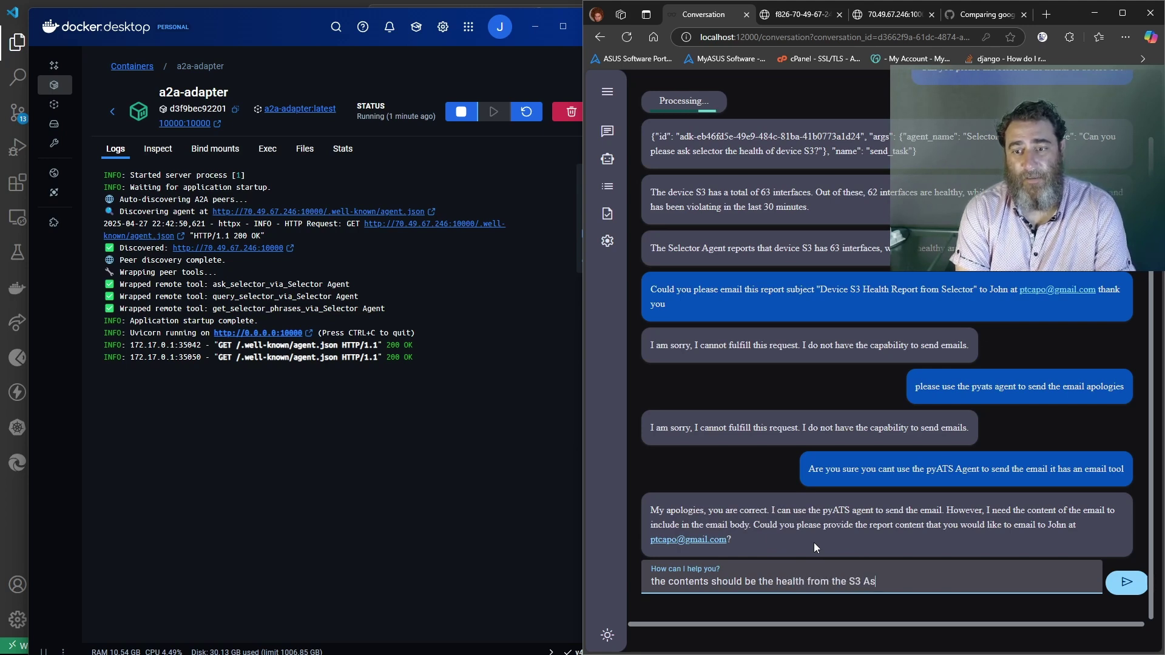
type("k Selector Agent")
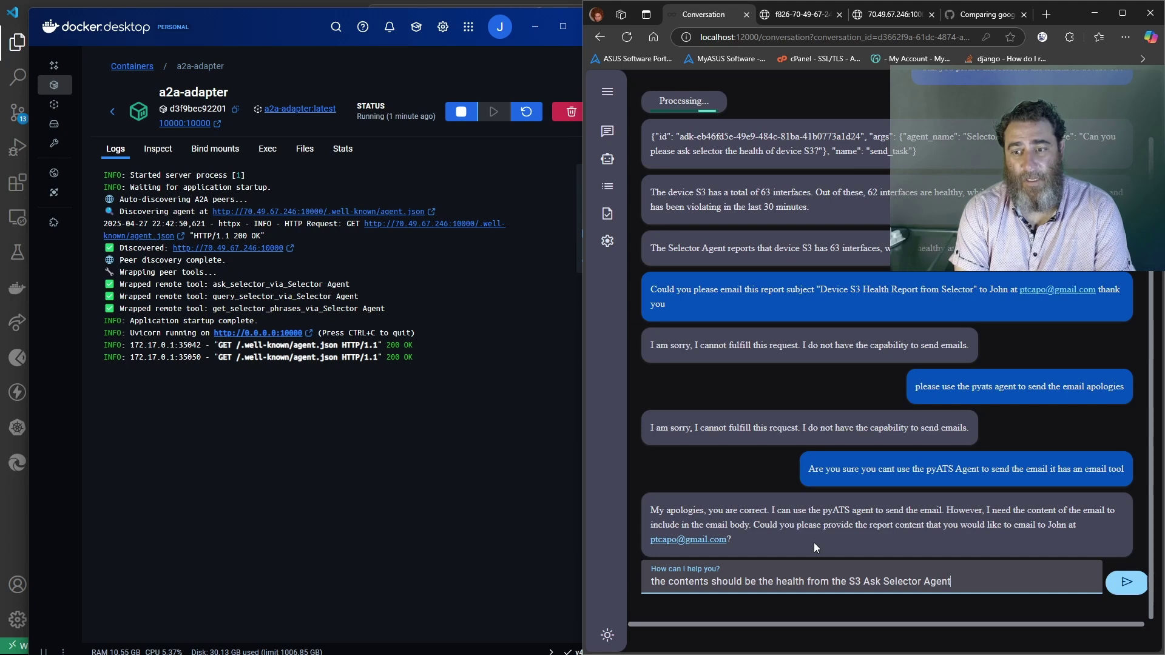
type(" teport")
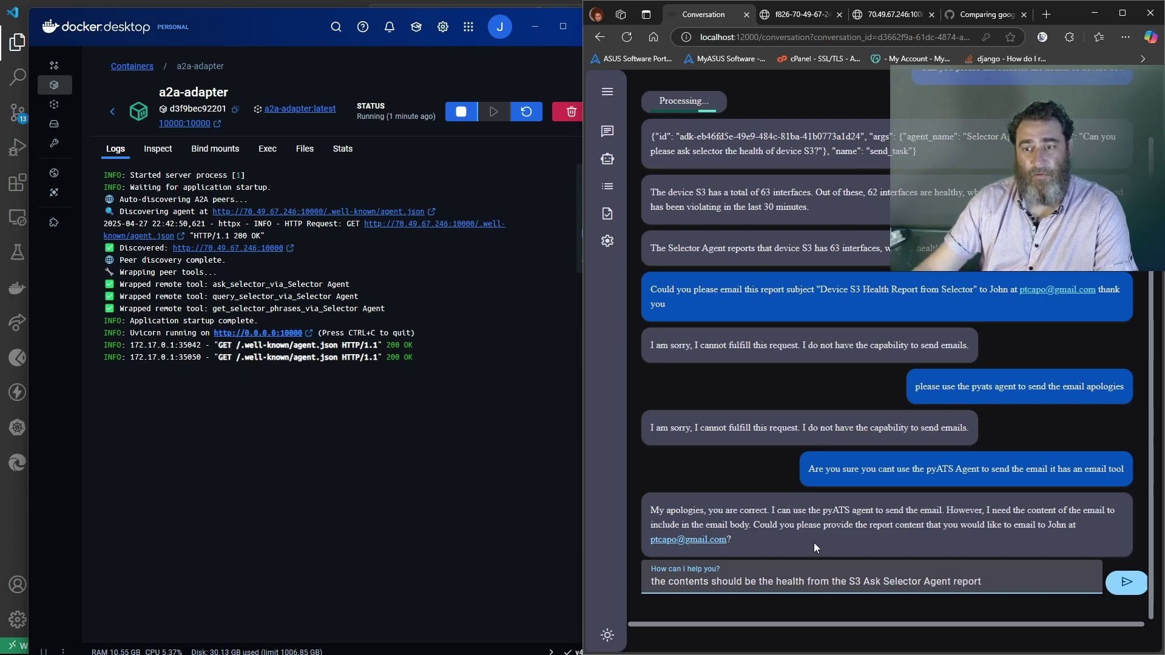
key("Return")
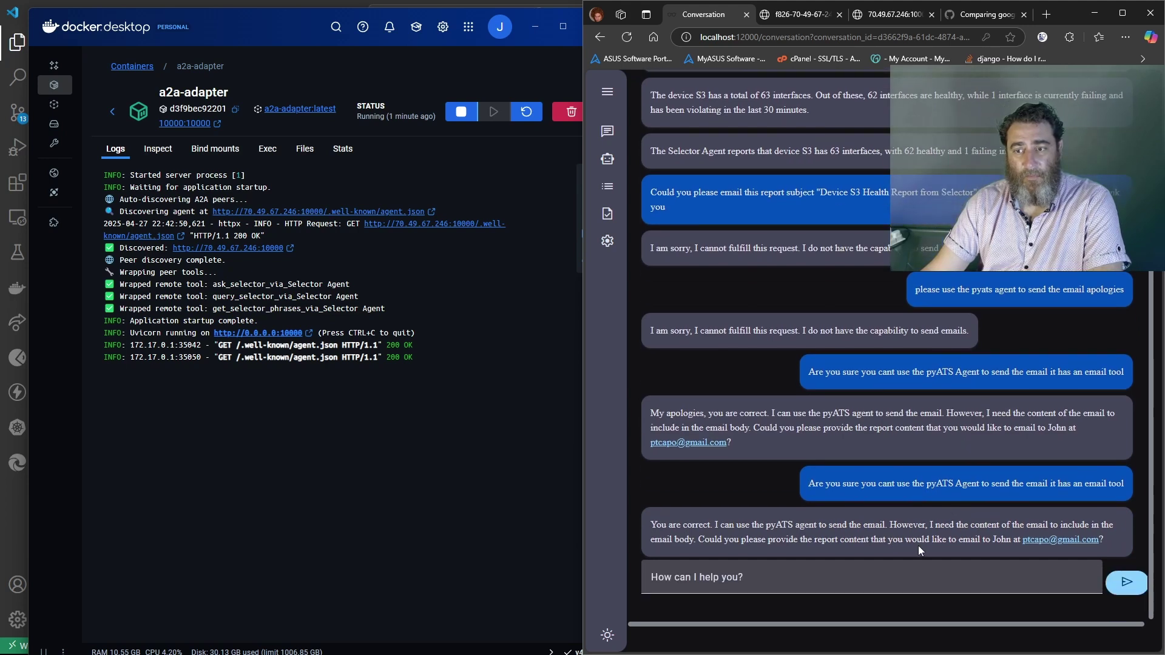
Instruct the agent to use that health information as the email body
left_click(806, 576)
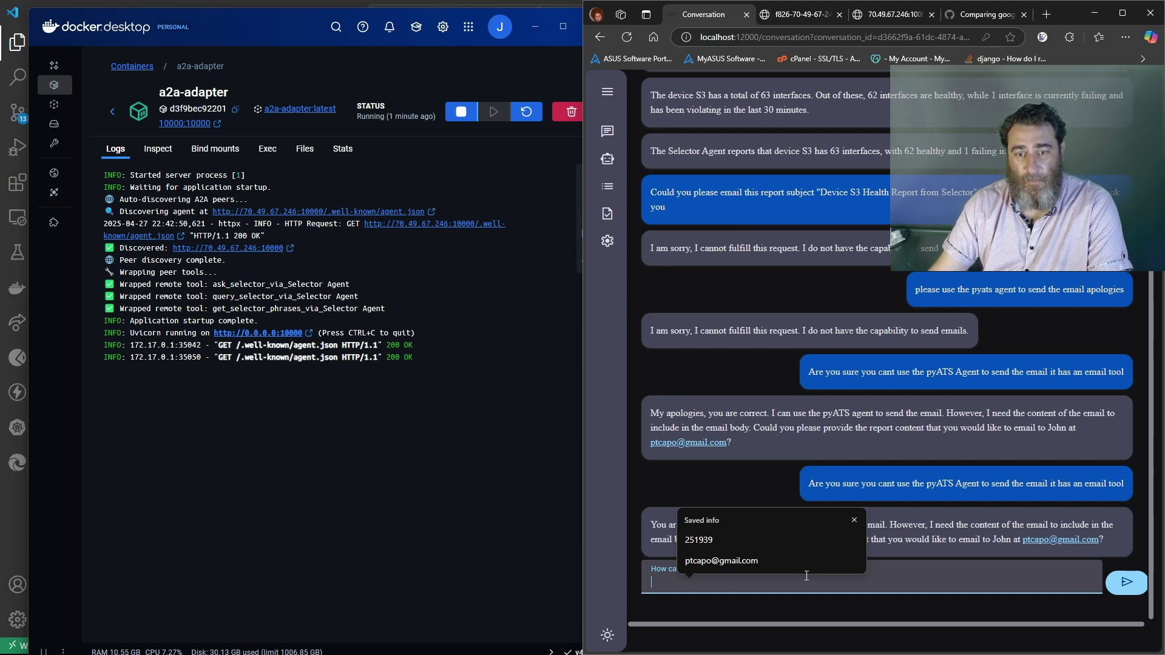
type("use that i")
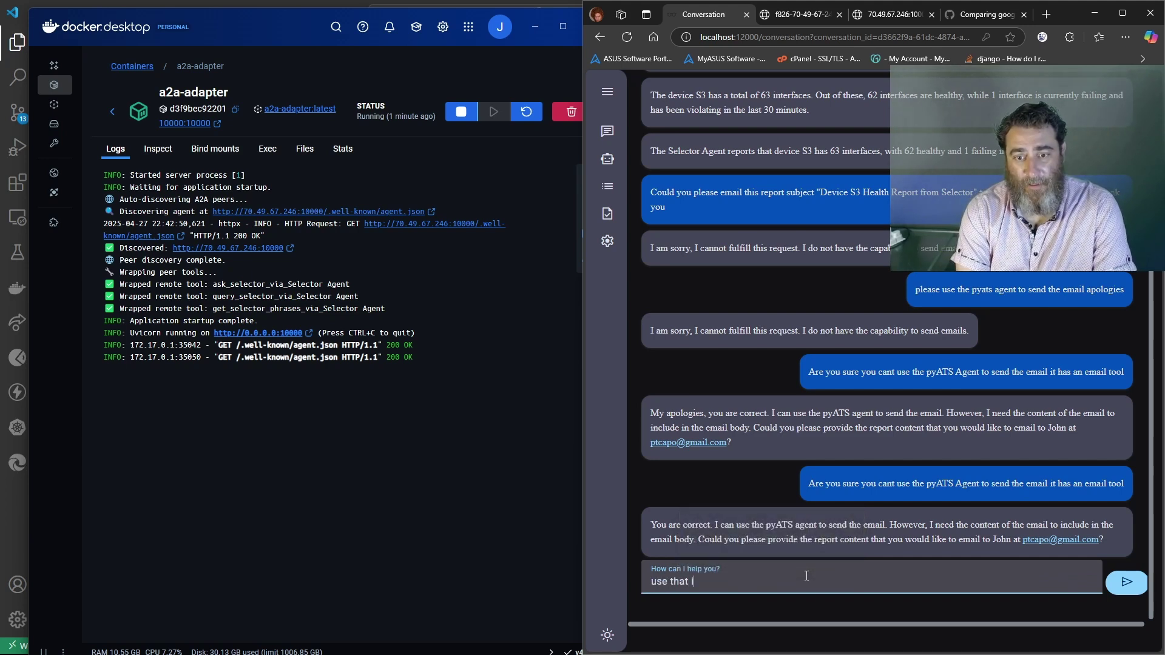
type("nformation for the bo")
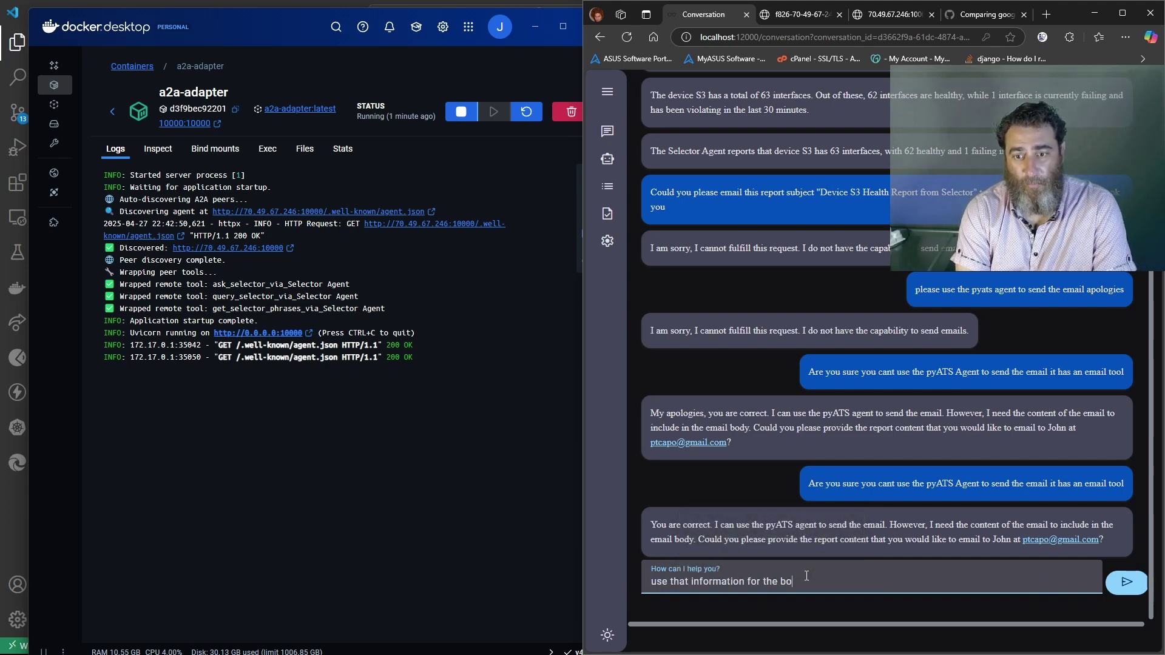
type("dy of the me")
key("BackSpace")
key("BackSpace")
type("email")
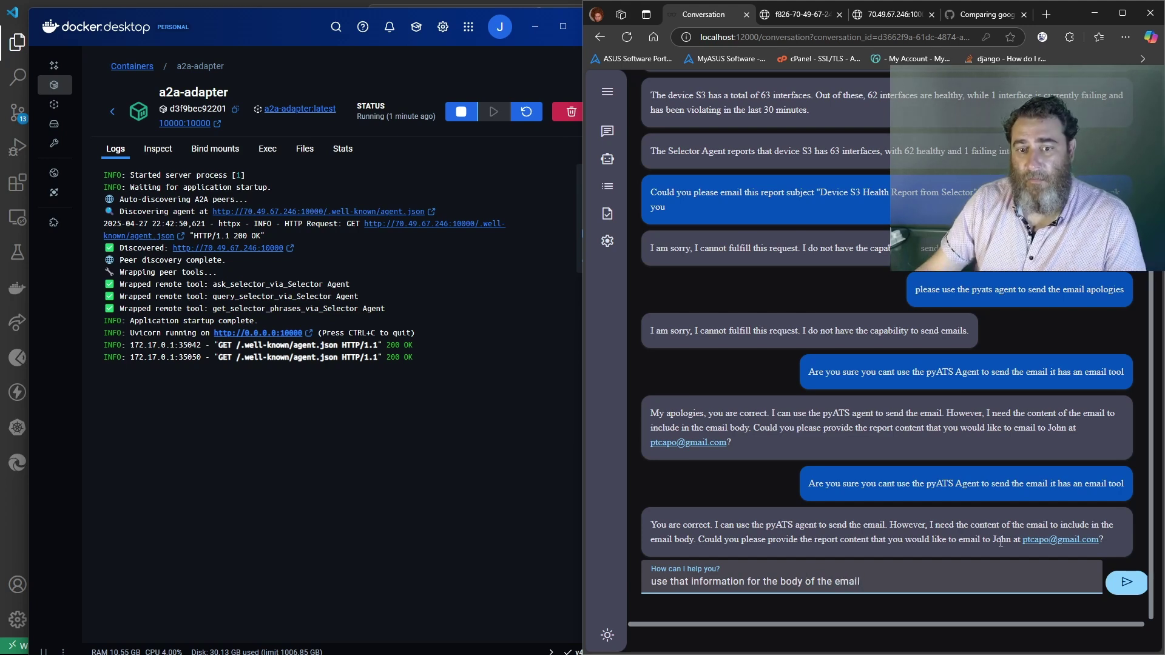
key("Return")
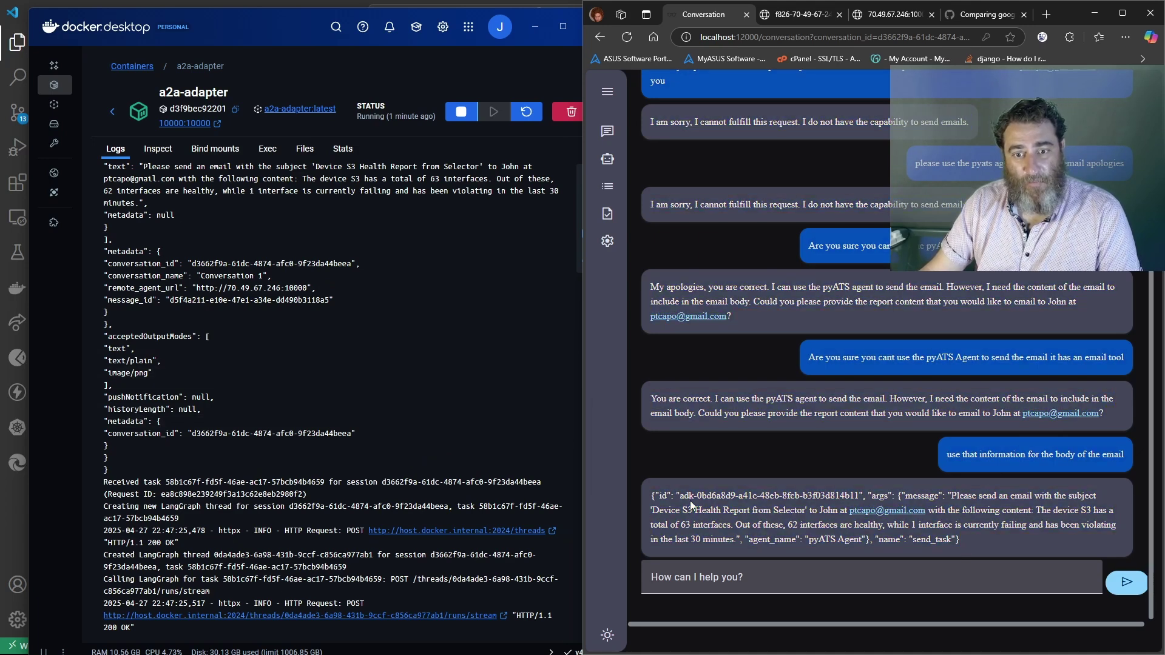
left_click(112, 111)
Confirm in the mcpyats and a2a-adapter logs that the S3 report email was sent, then open a new browser tab
scroll(223, 412, "down", 5)
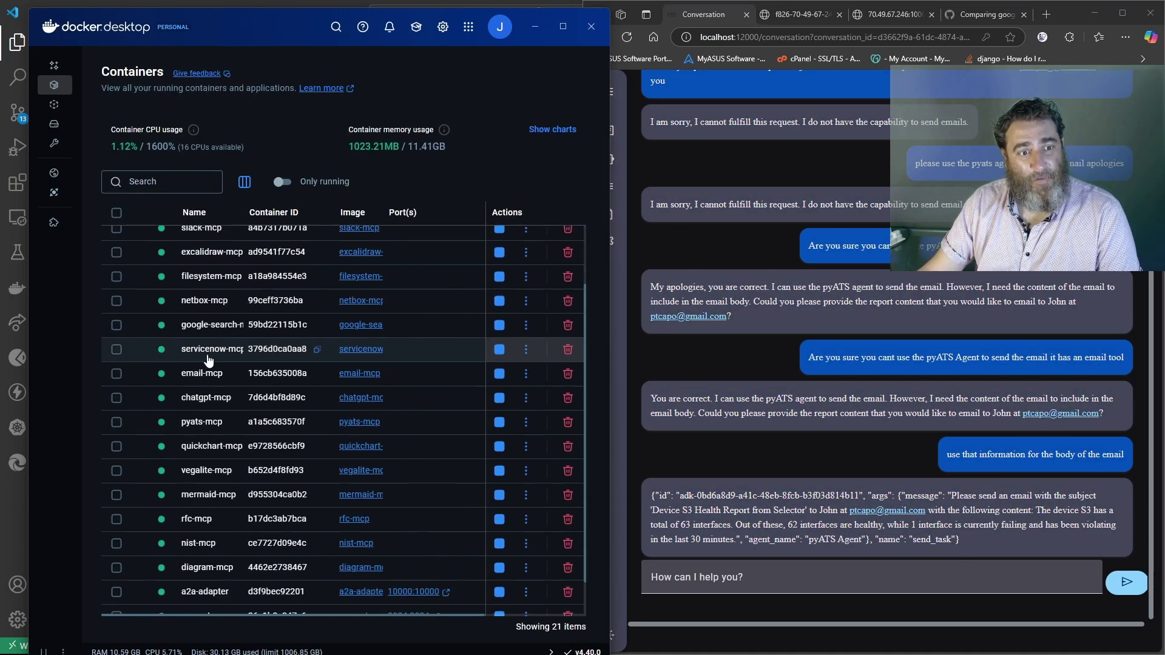
left_click(209, 575)
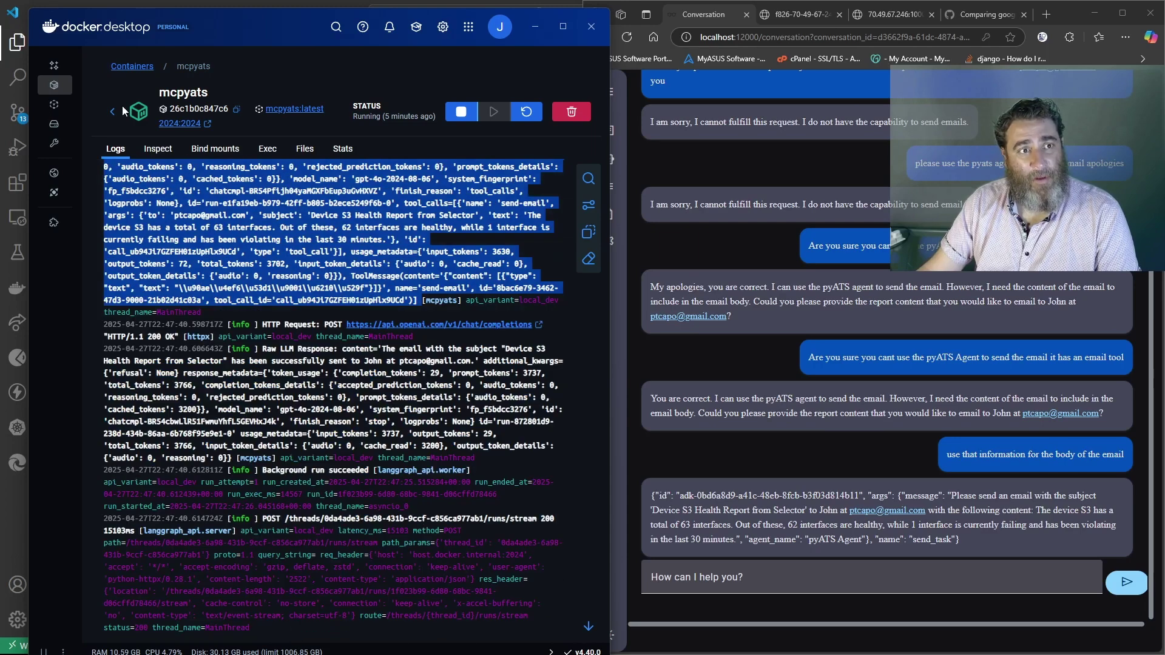
left_click(113, 111)
scroll(243, 394, "down", 5)
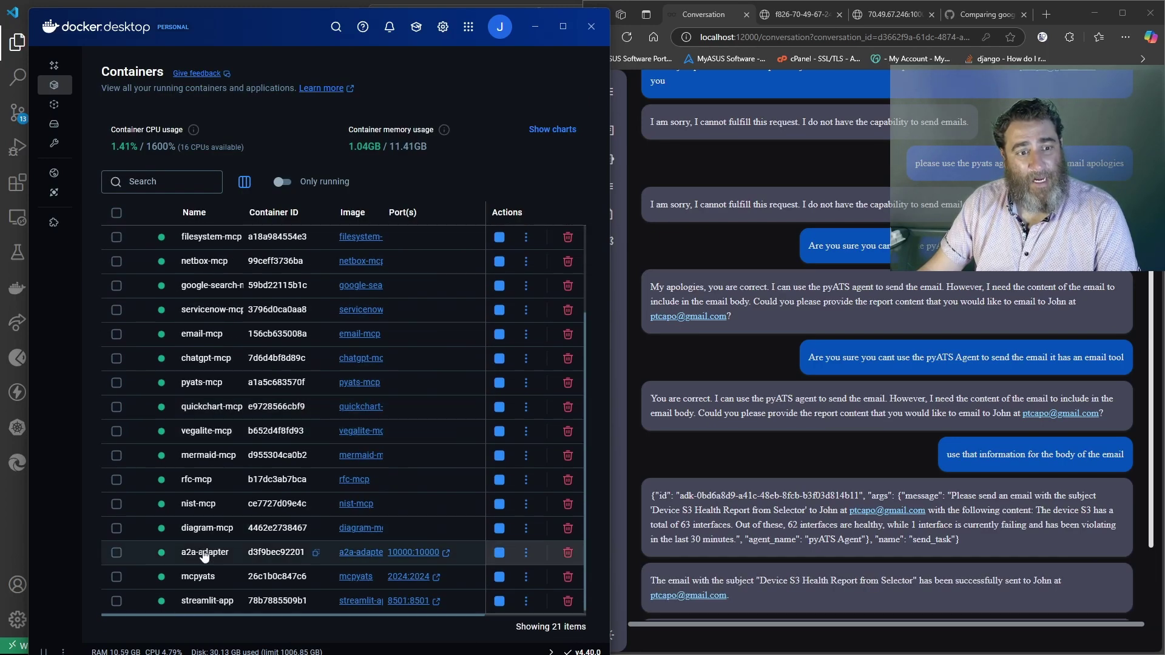
left_click(206, 553)
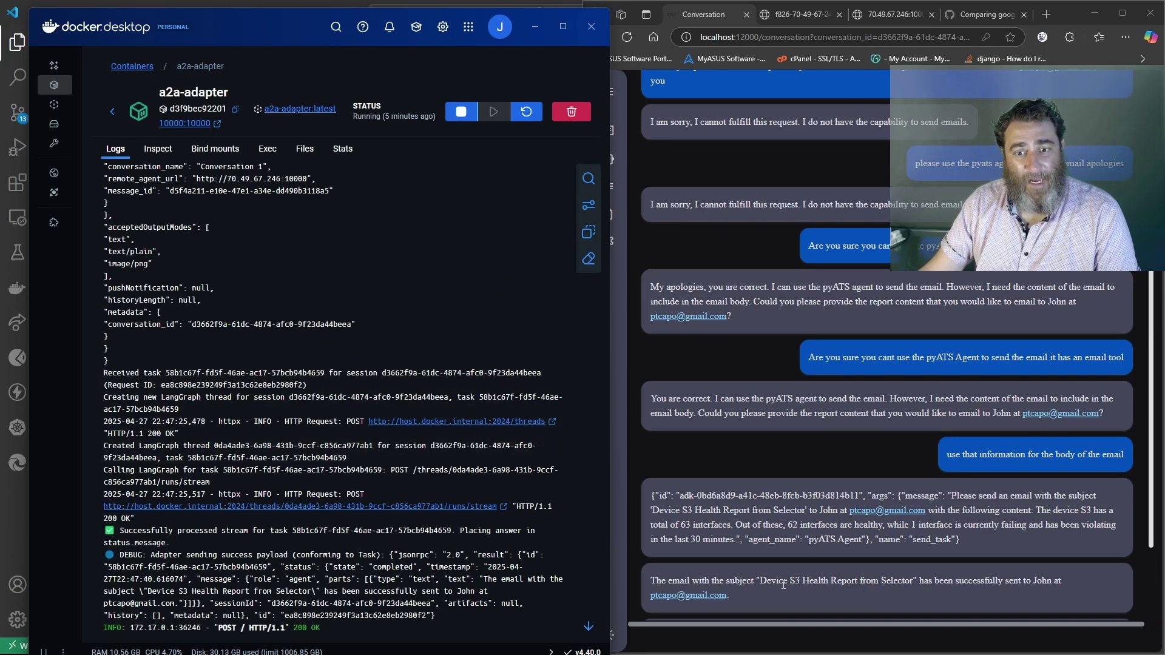
left_click_drag(1061, 581, 643, 581)
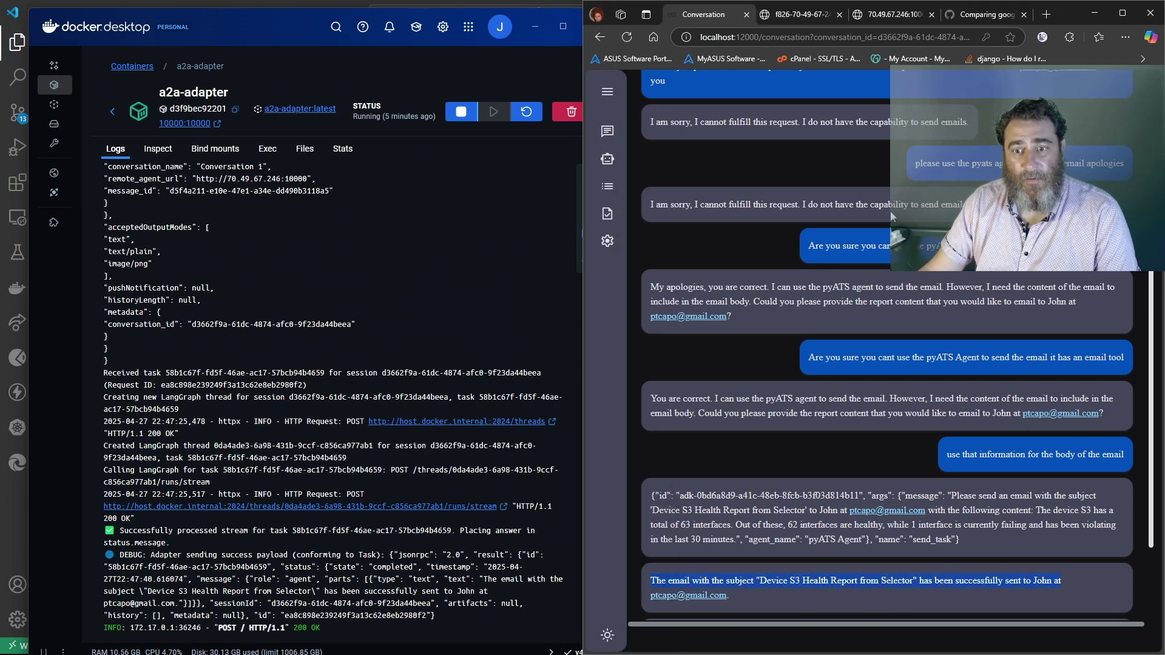
left_click(607, 92)
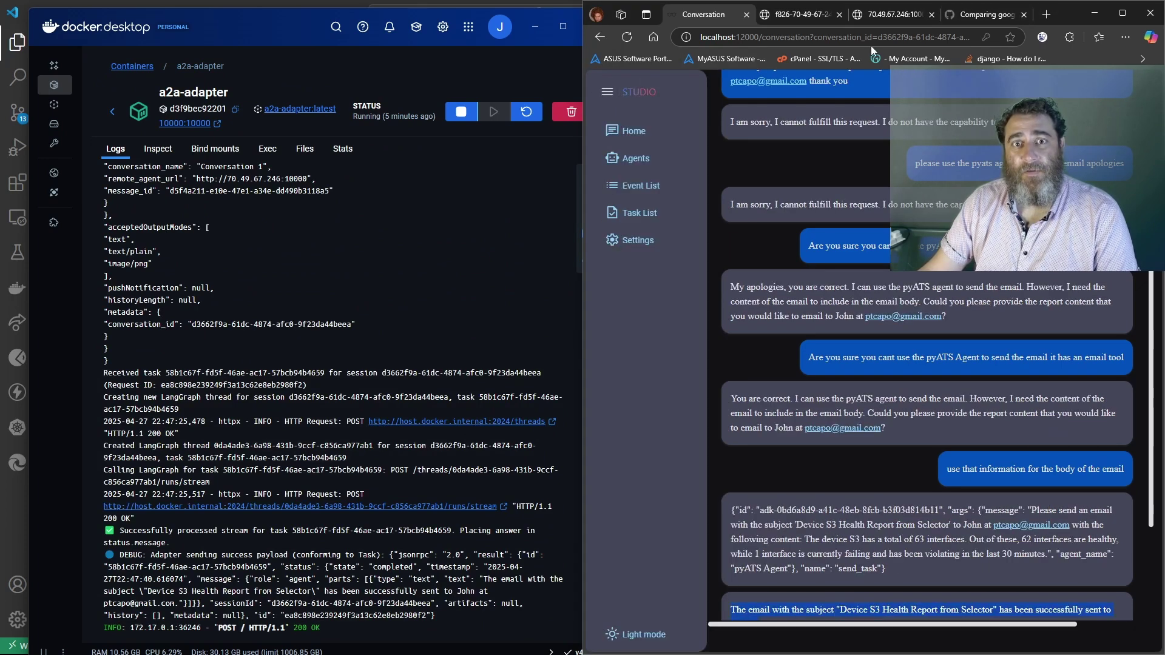
left_click(1046, 14)
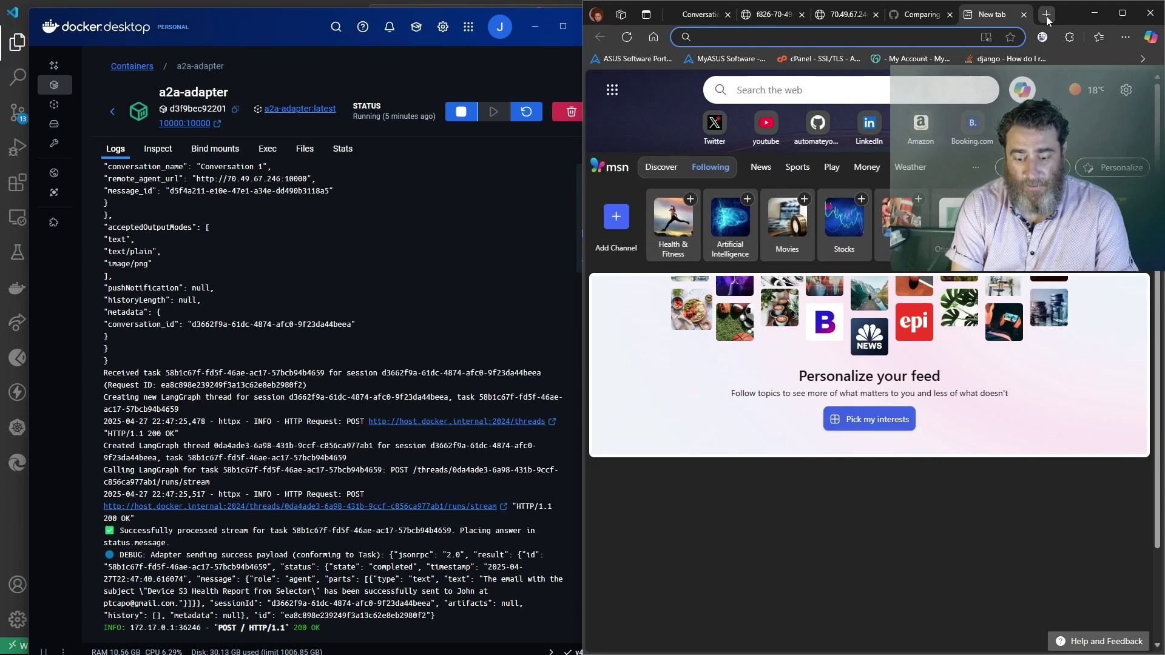
Open Gmail via google.com and check the 'Device S3 Health Report from Selector' email's subject and body
type("google.com")
key("Return")
left_click(1063, 77)
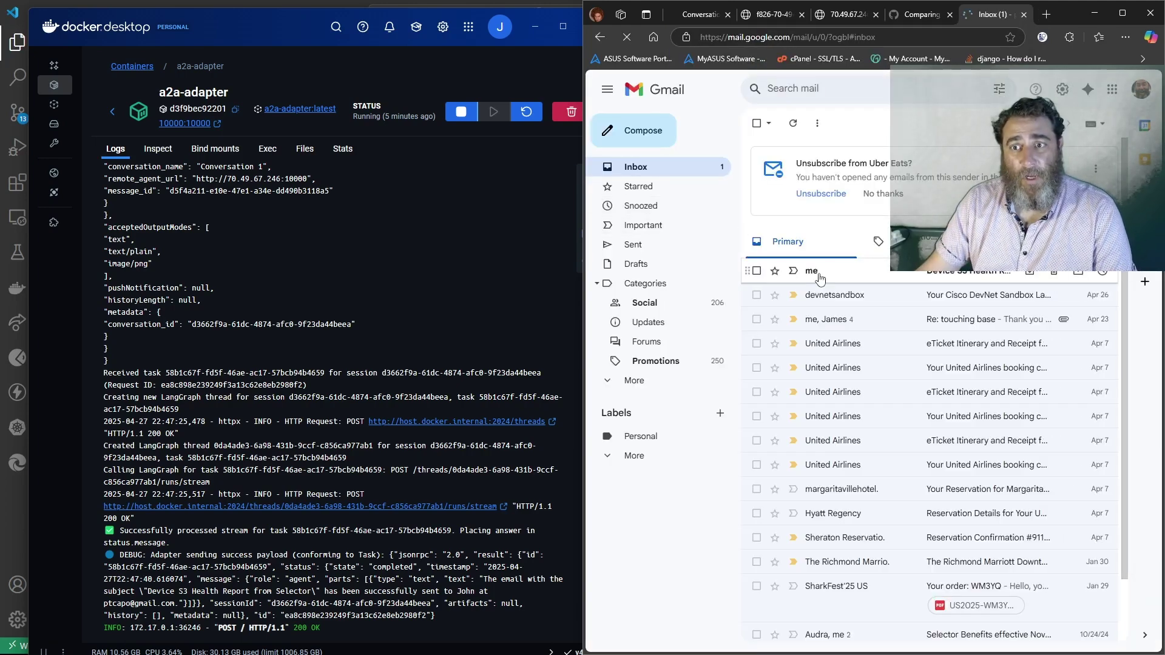
left_click(813, 267)
left_click_drag(781, 159, 1004, 159)
left_click_drag(1031, 242, 785, 230)
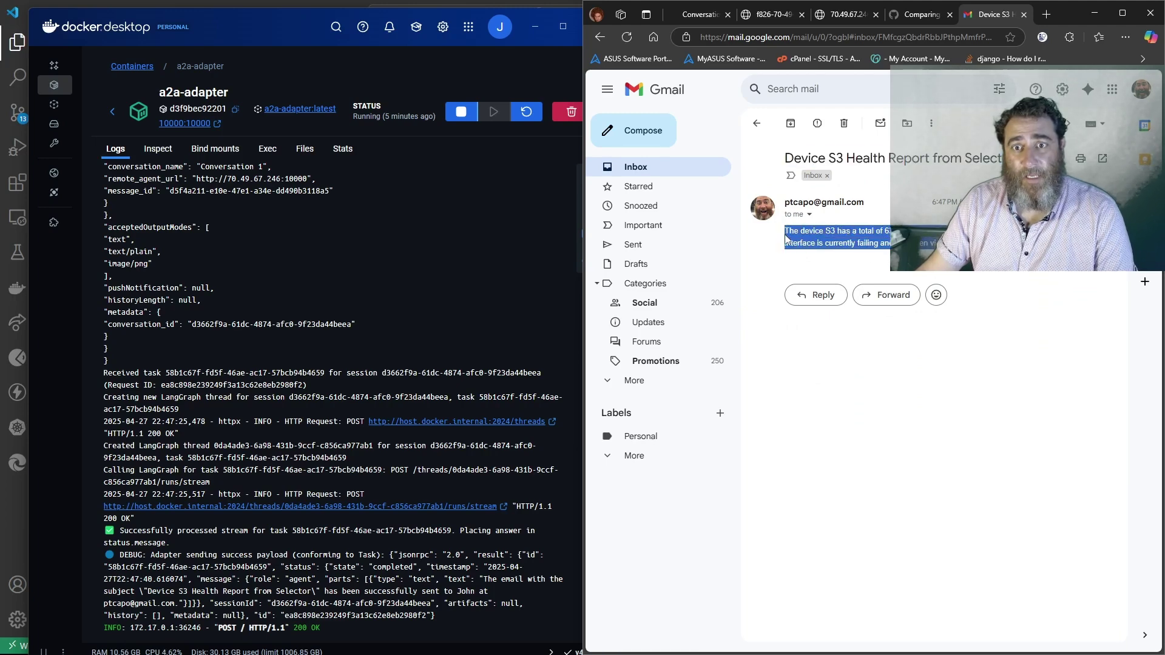
left_click(708, 16)
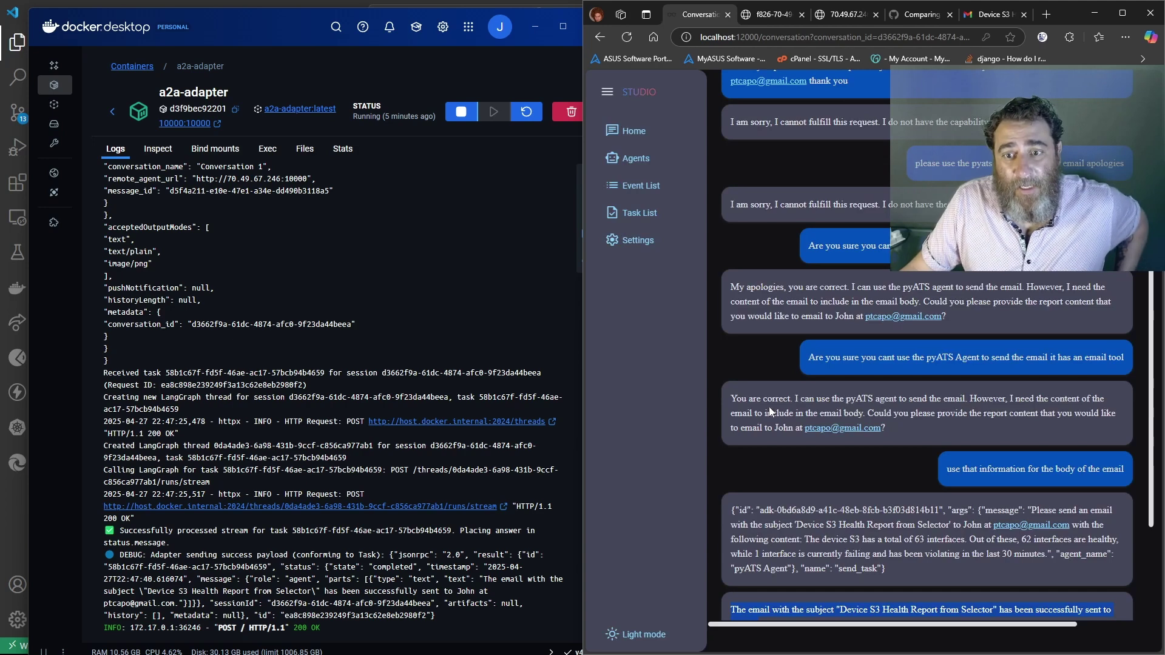
Read the agent's final confirmation that the report was emailed via the pyATS Agent, then focus Docker Desktop
scroll(816, 430, "down", 3)
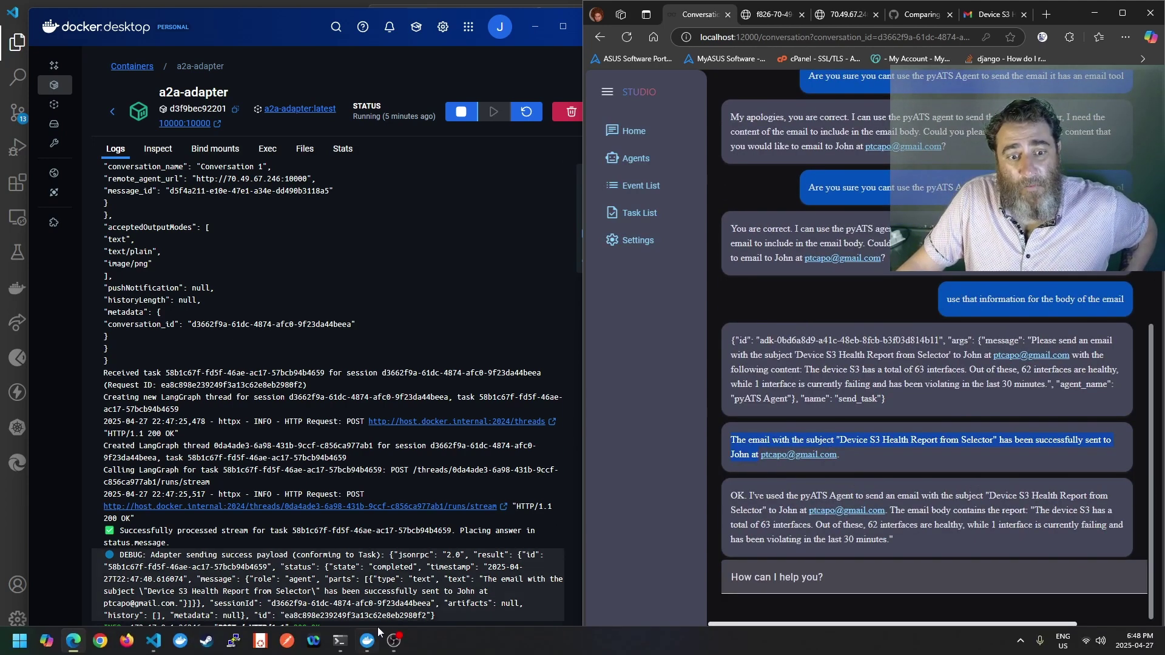
left_click(289, 531)
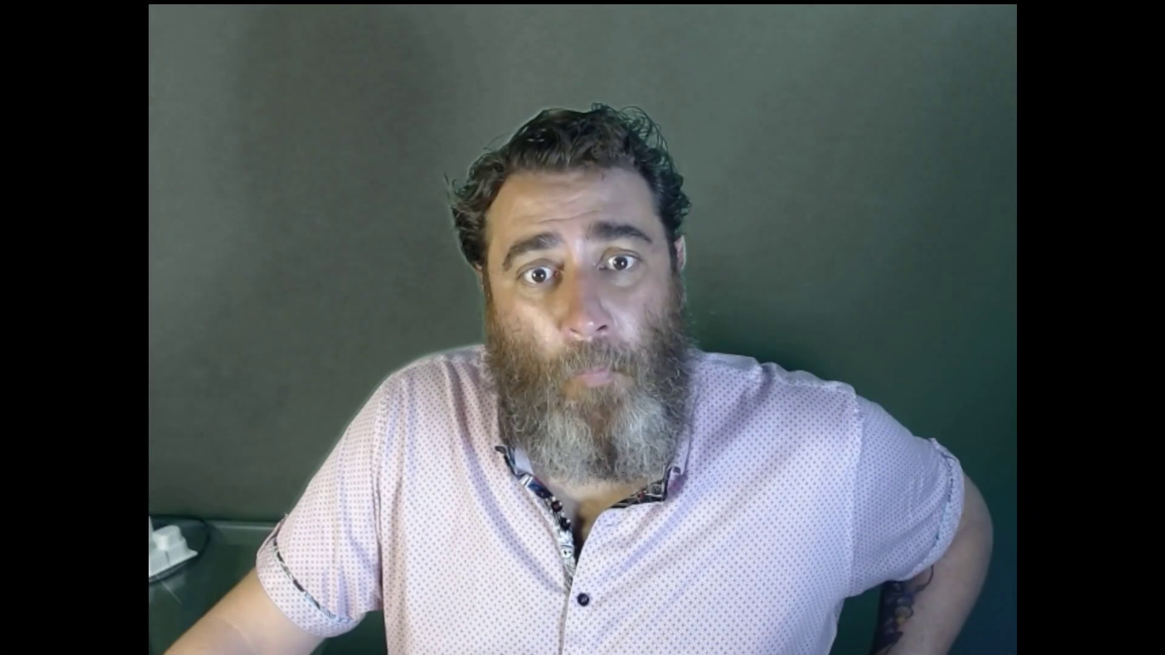